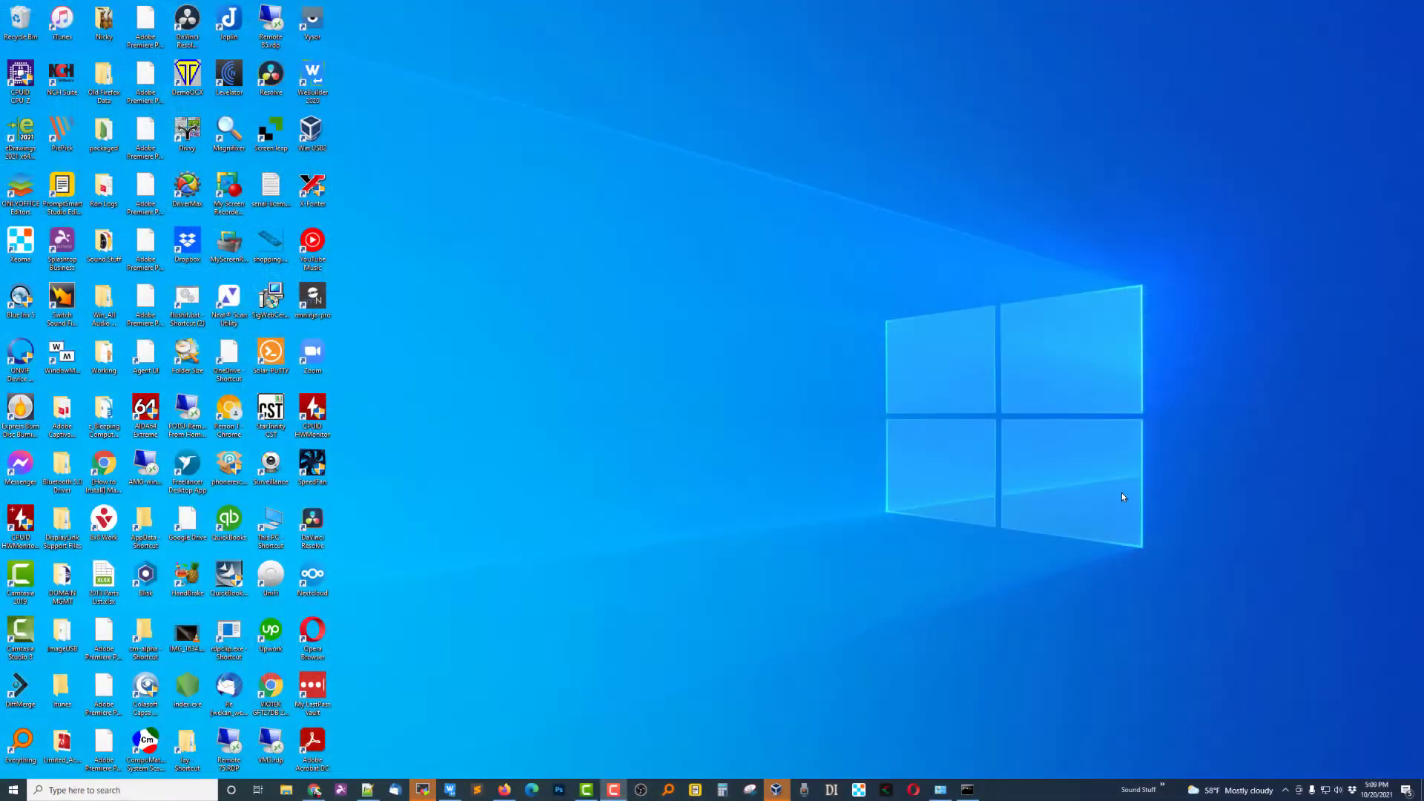
Step: Bring up the network connection options from the system tray network icon
right_click(1328, 792)
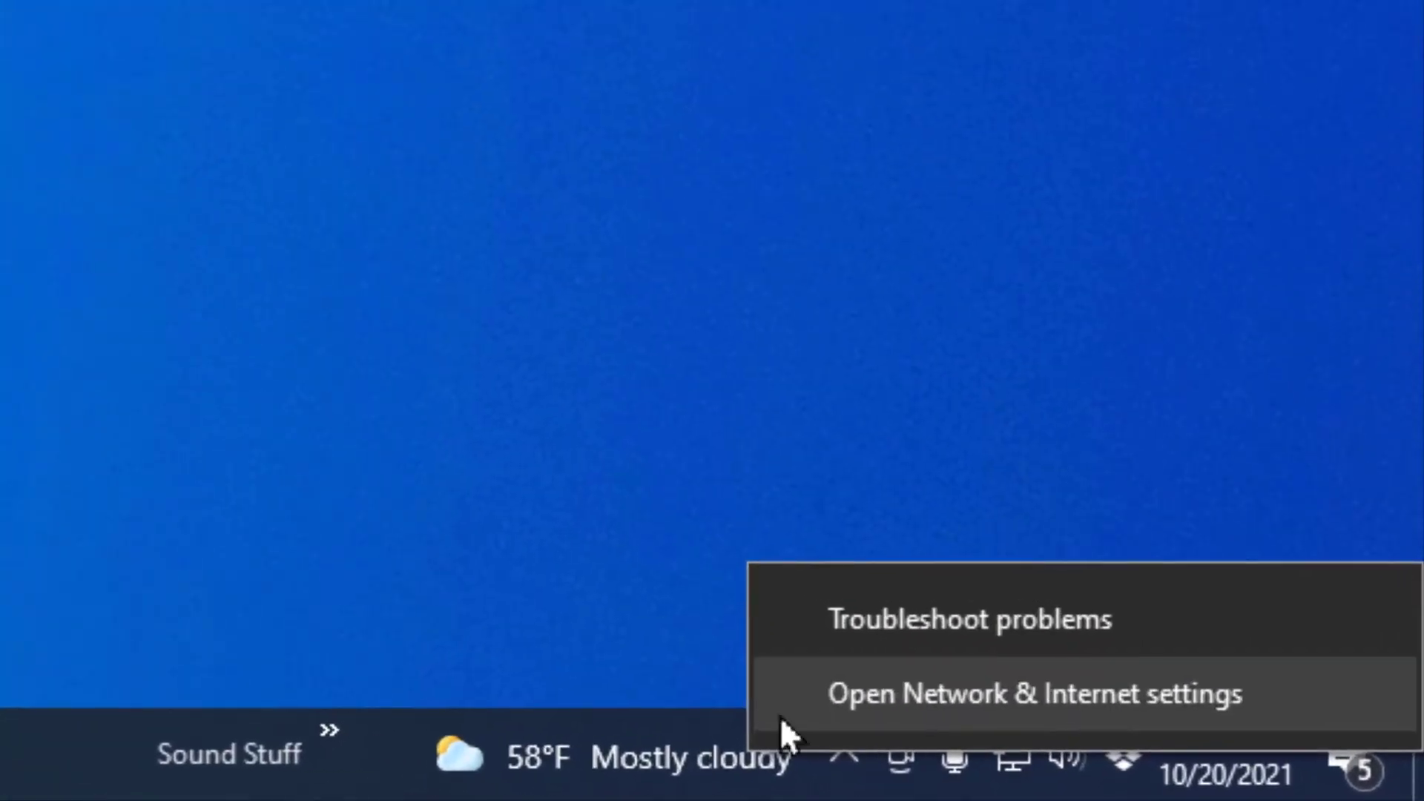
Step: Go to Network & Internet settings, choose Ethernet, and open the network adapter list
click(932, 700)
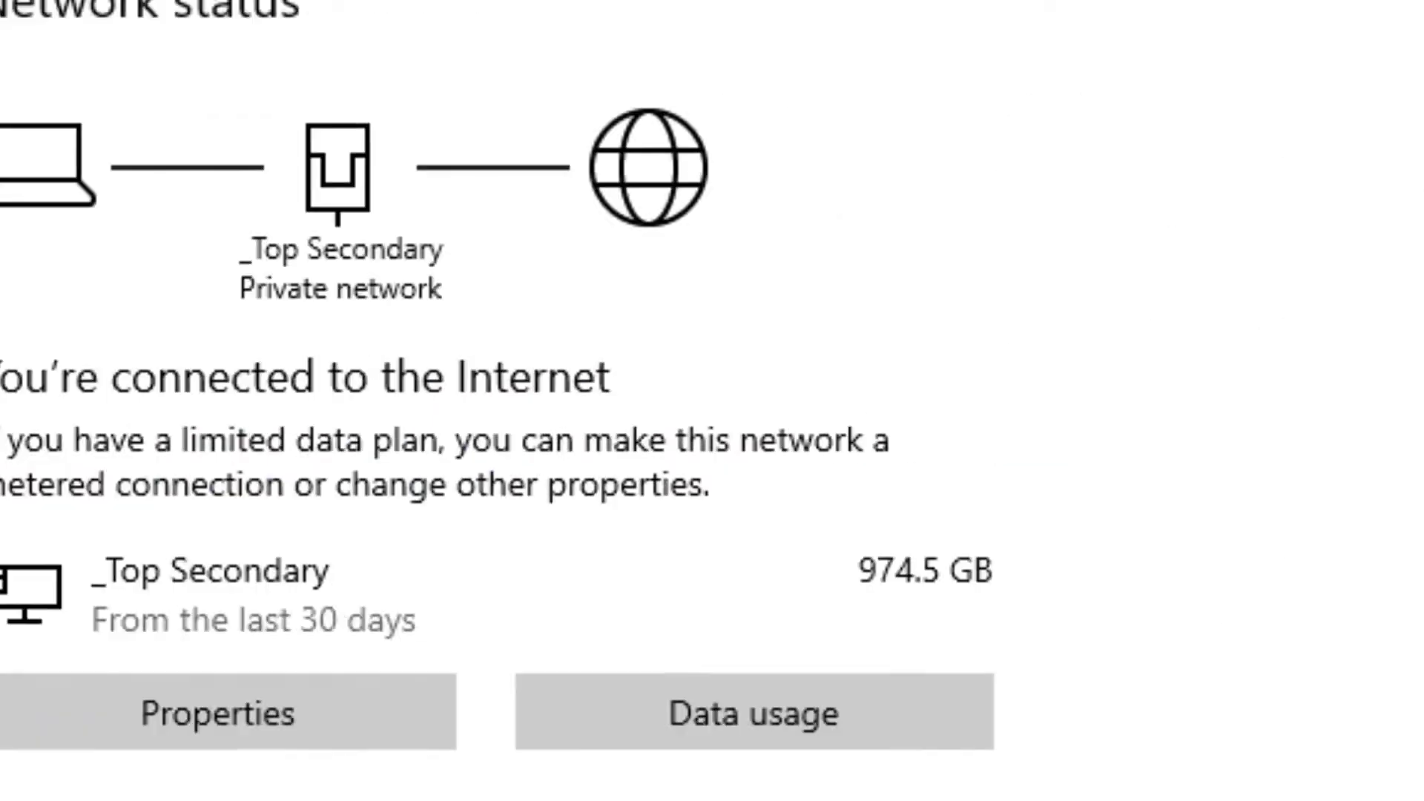
click(328, 336)
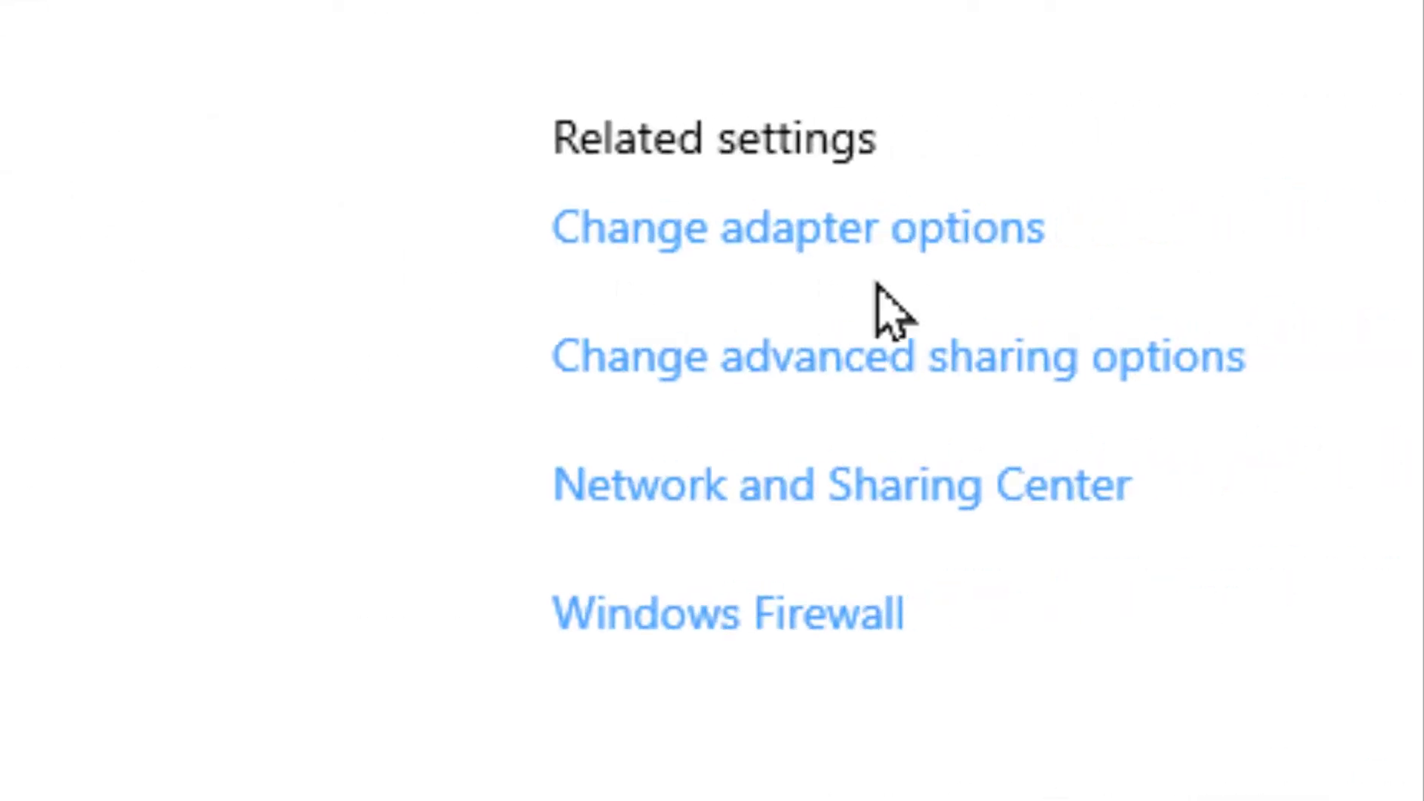
click(949, 236)
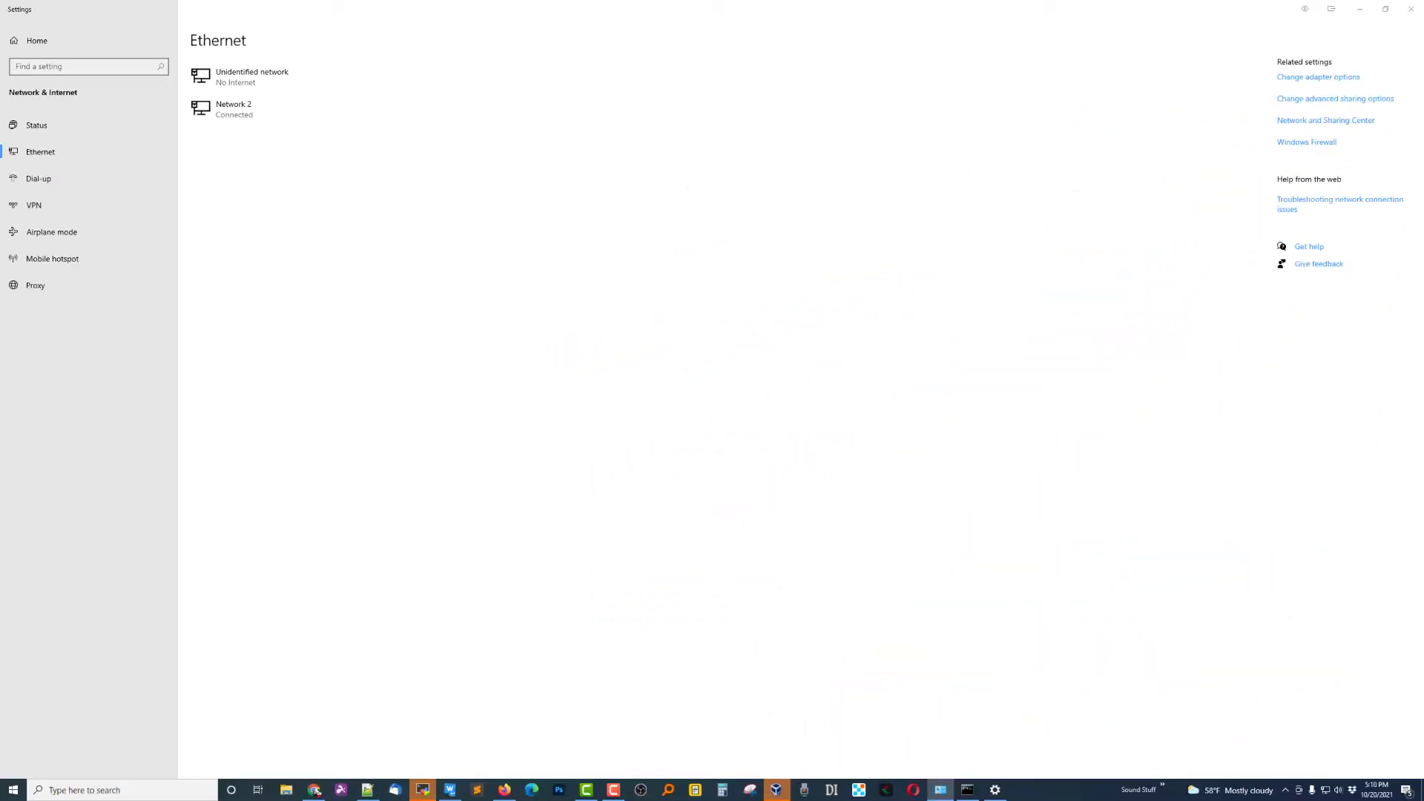
Step: Move and widen the Network Connections window until all adapters show, then open _Bottom Main's menu
drag(658, 111, 566, 70)
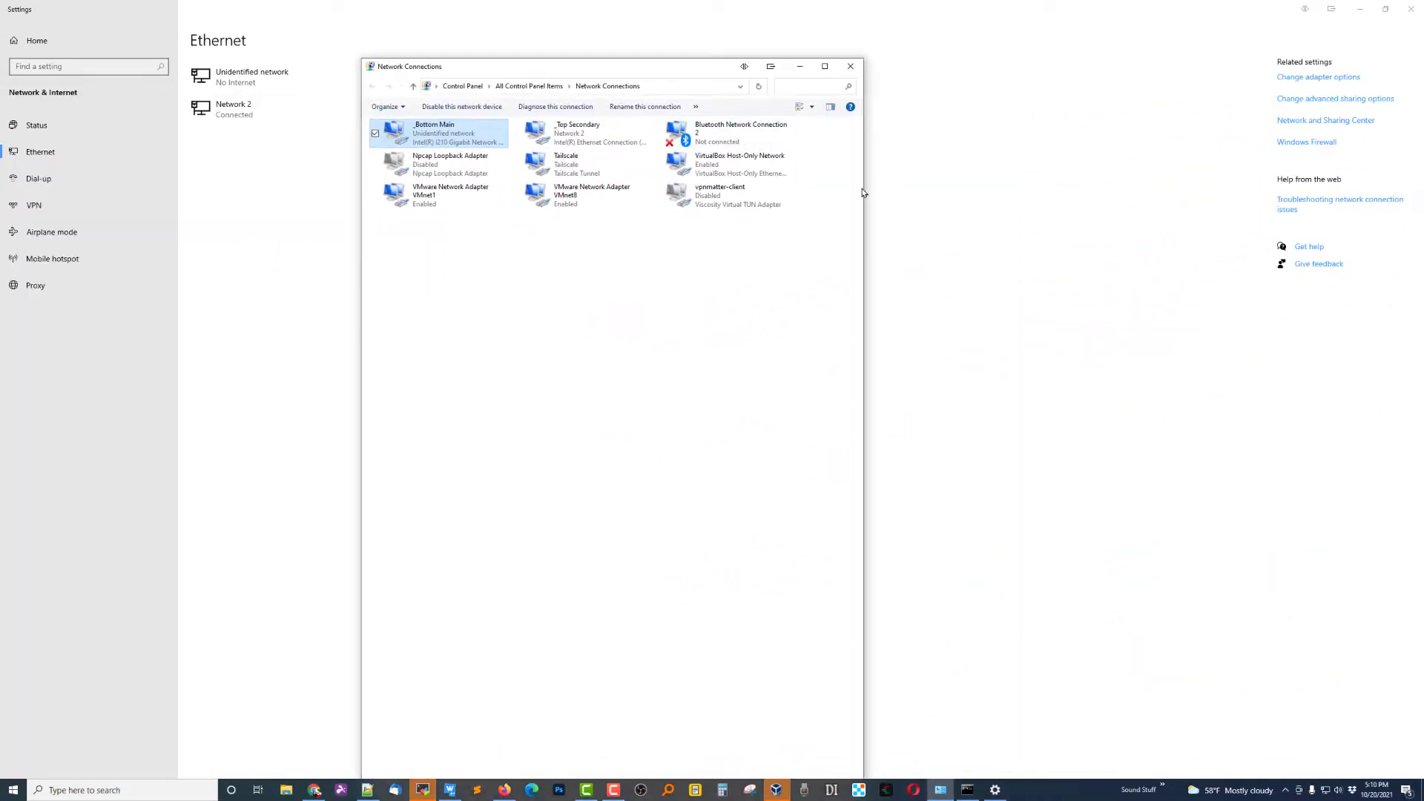
drag(866, 174, 1100, 178)
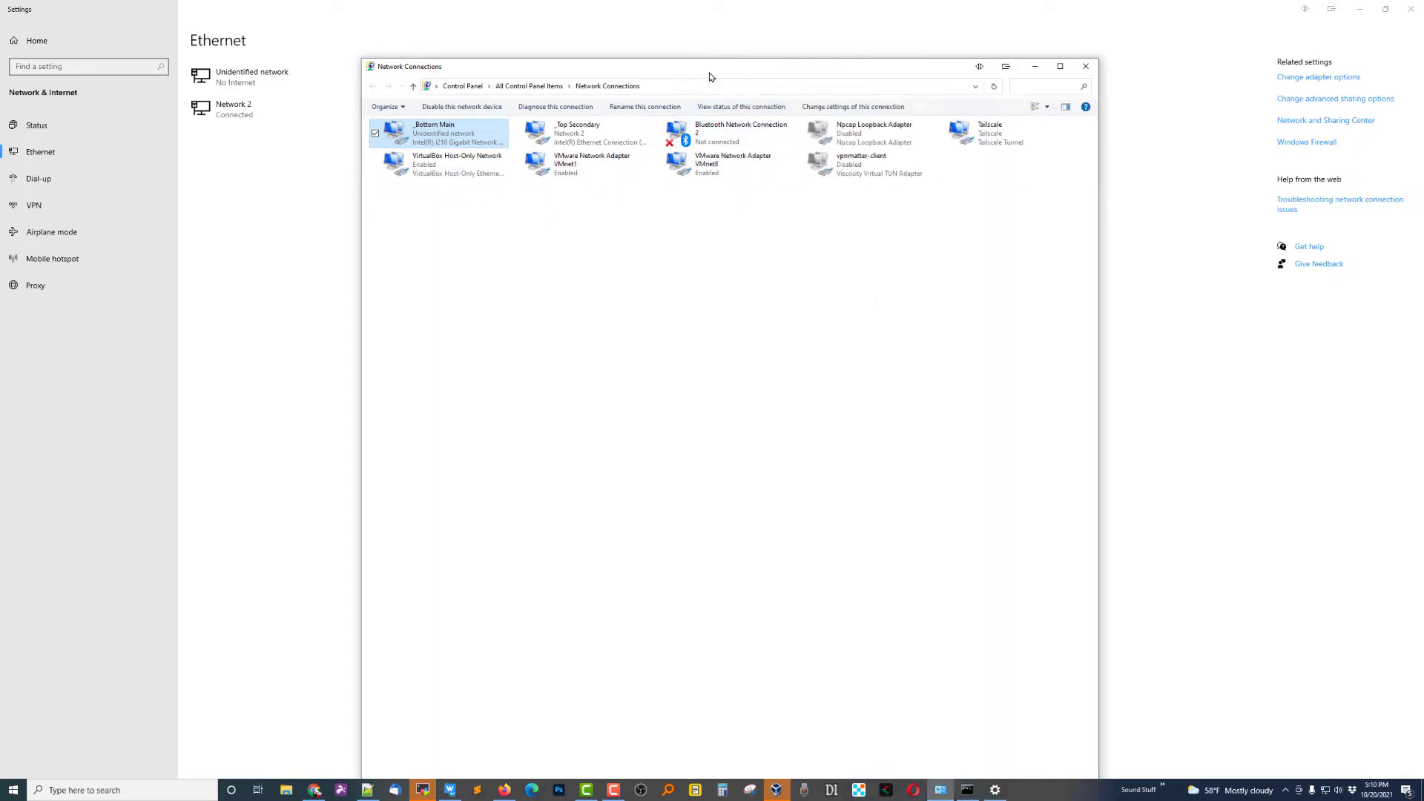
drag(711, 71, 582, 69)
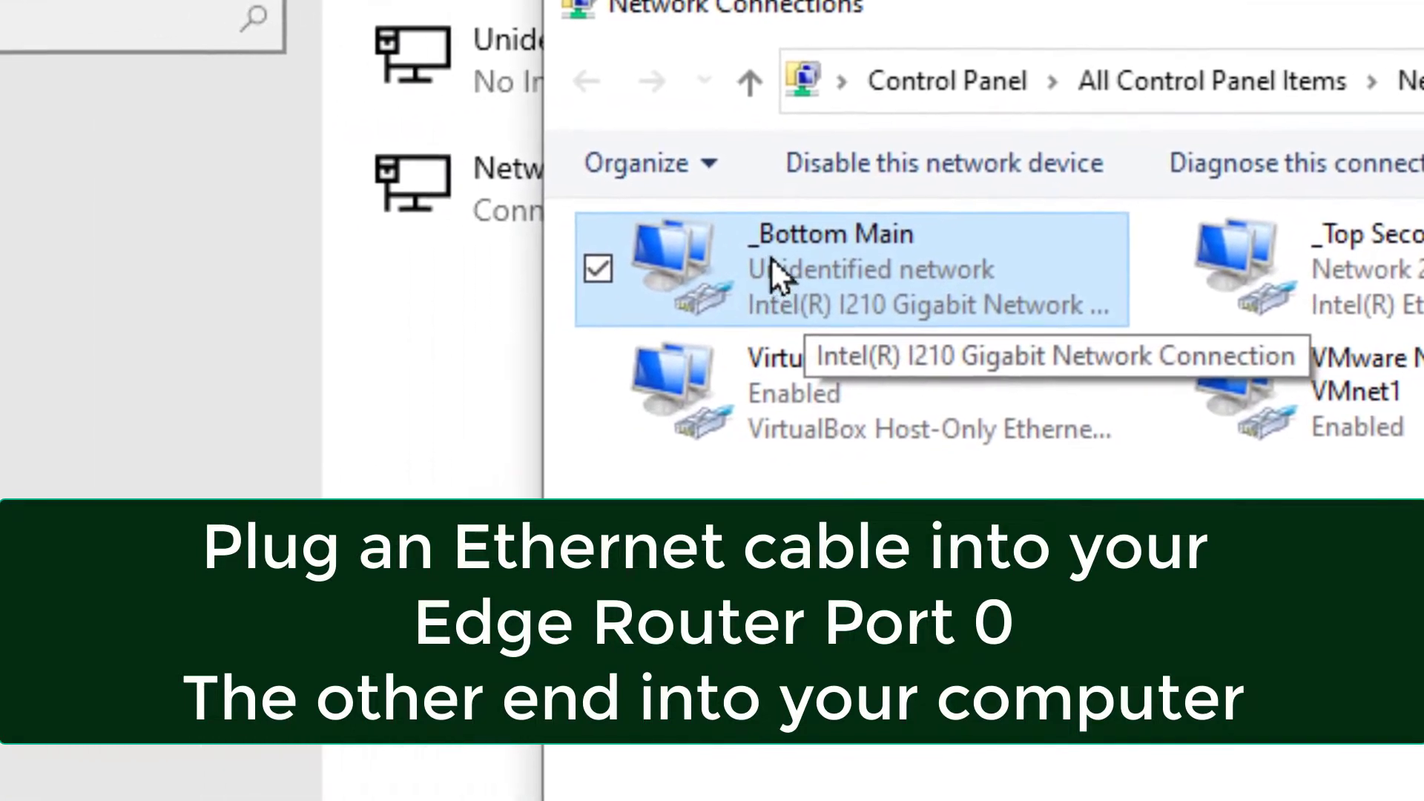
right_click(213, 301)
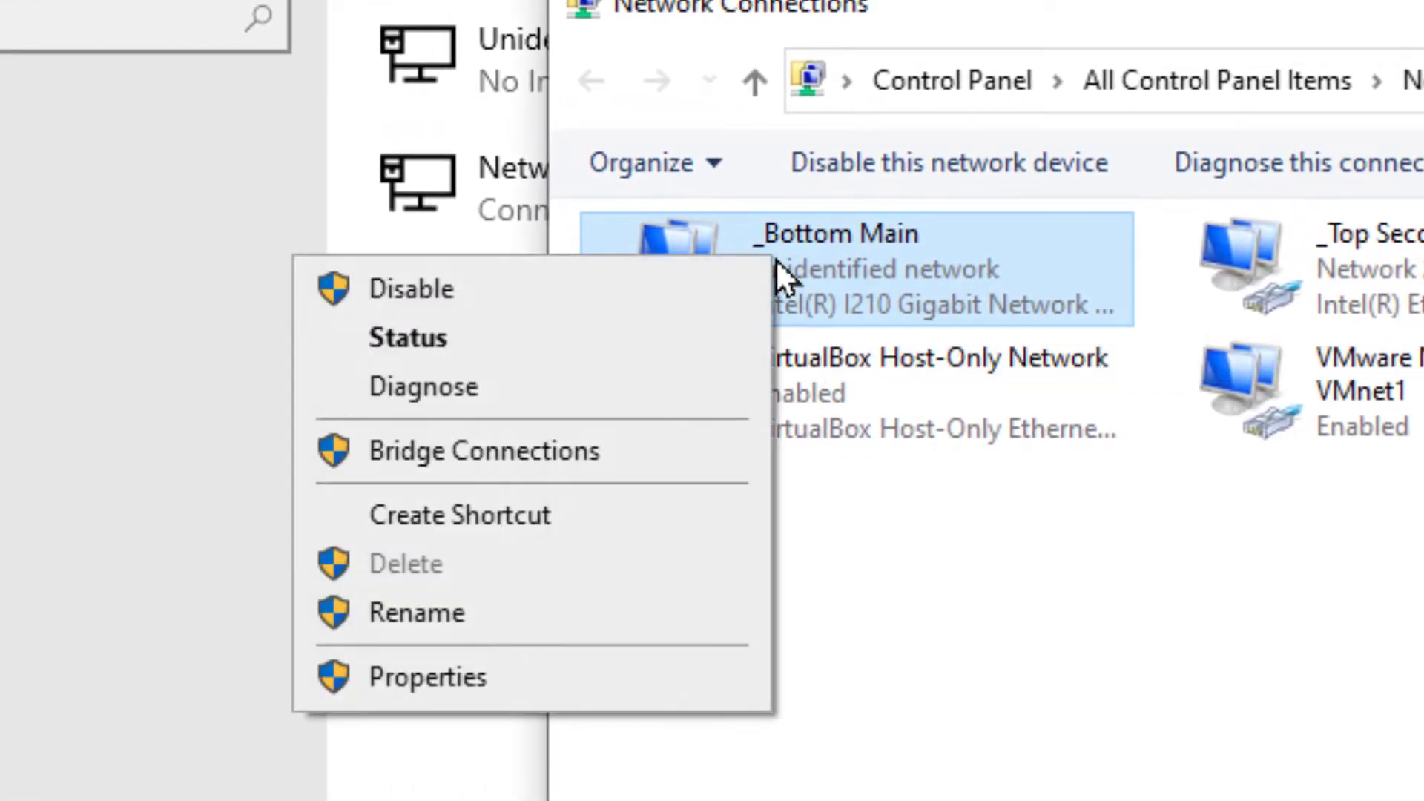
Step: Give _Bottom Main static IPv4 192.168.1.100, mask 255.255.255.0, with validation on exit
click(509, 687)
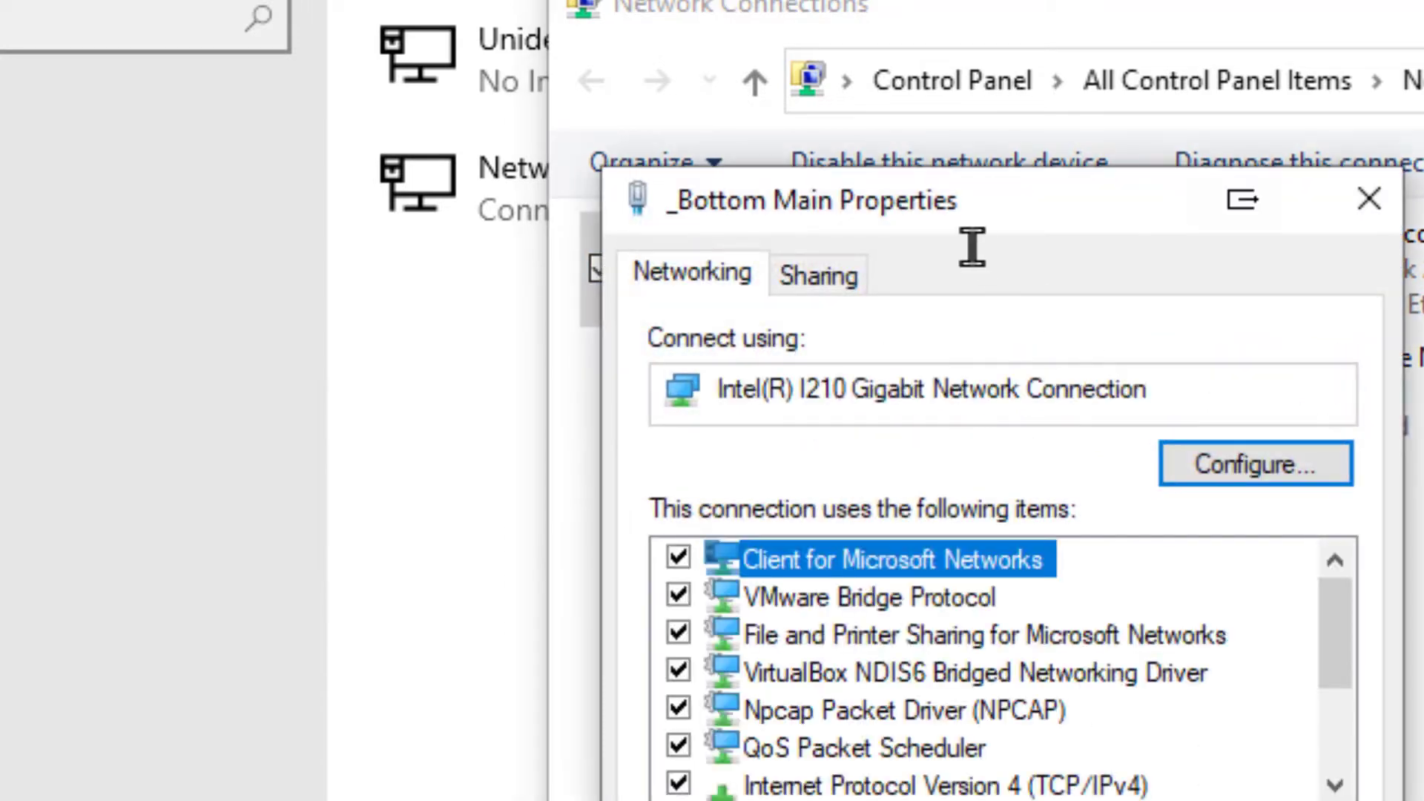
drag(1013, 197, 1257, 157)
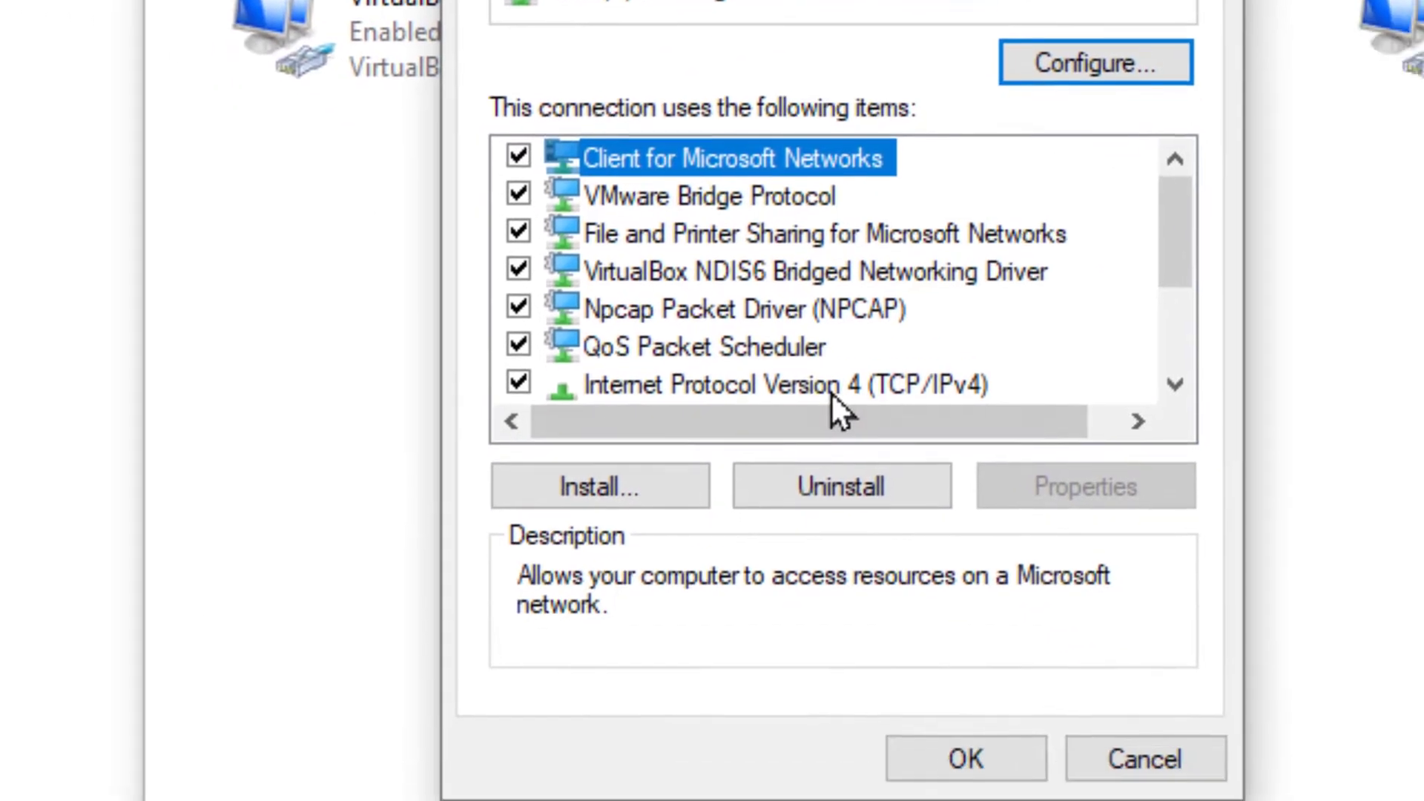
click(1113, 745)
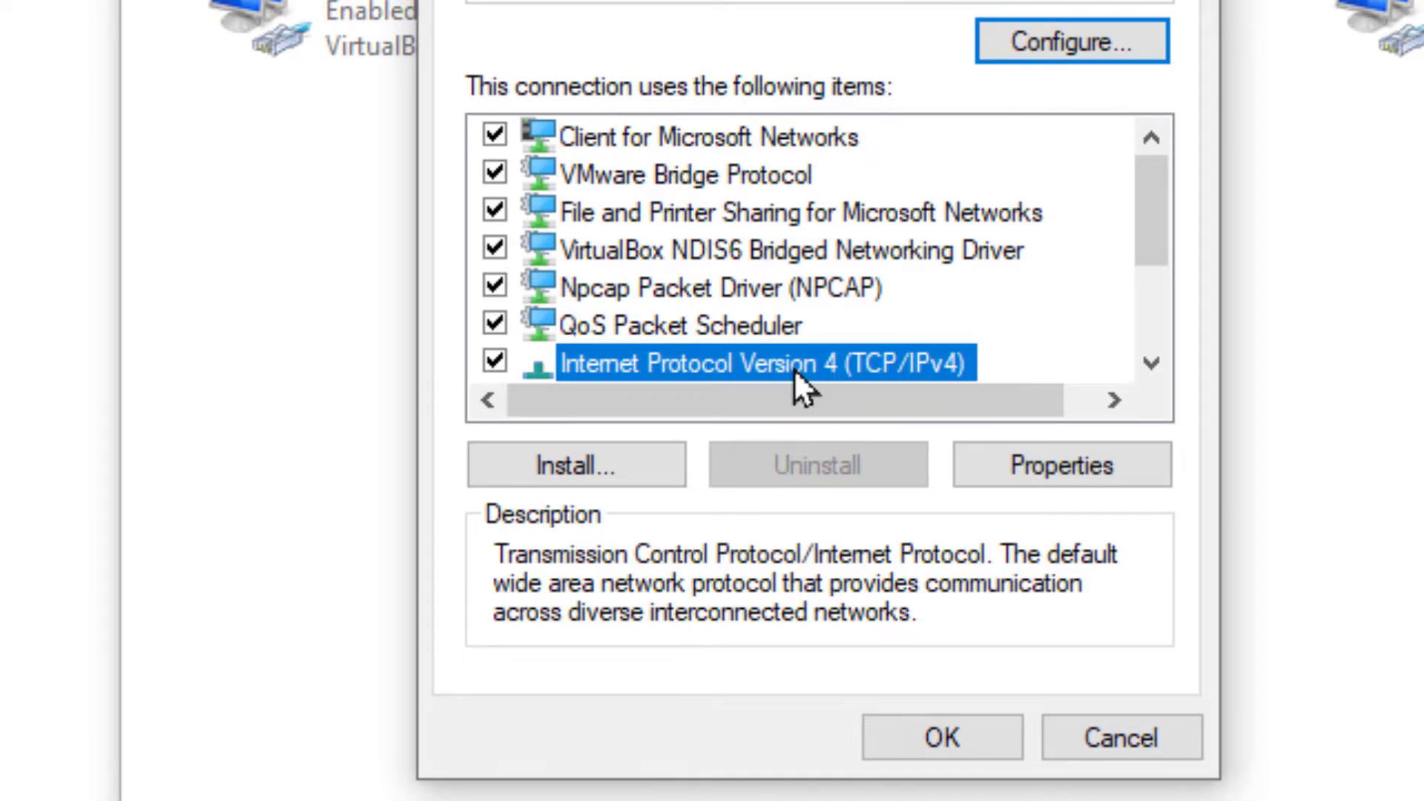
double_click(793, 368)
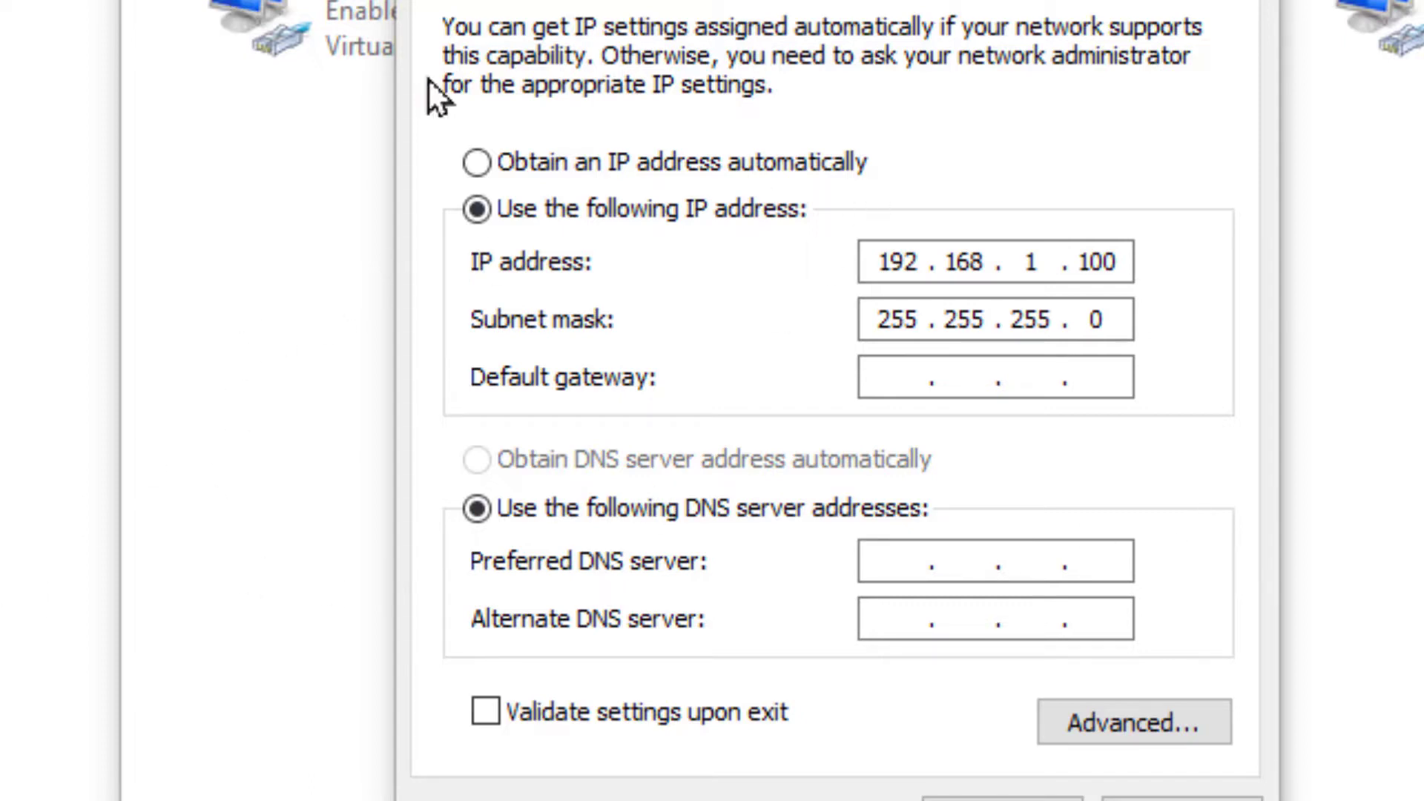
click(486, 712)
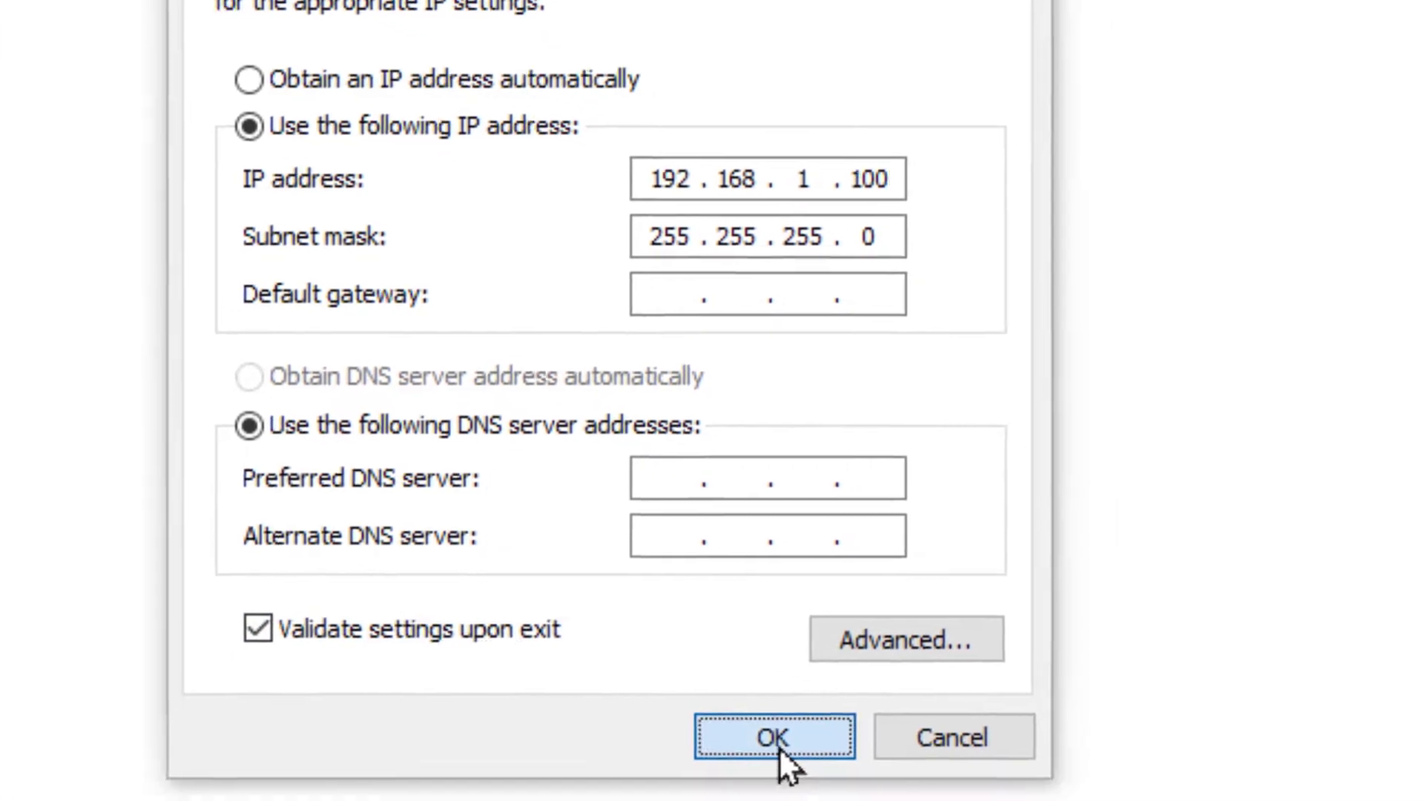
click(1003, 798)
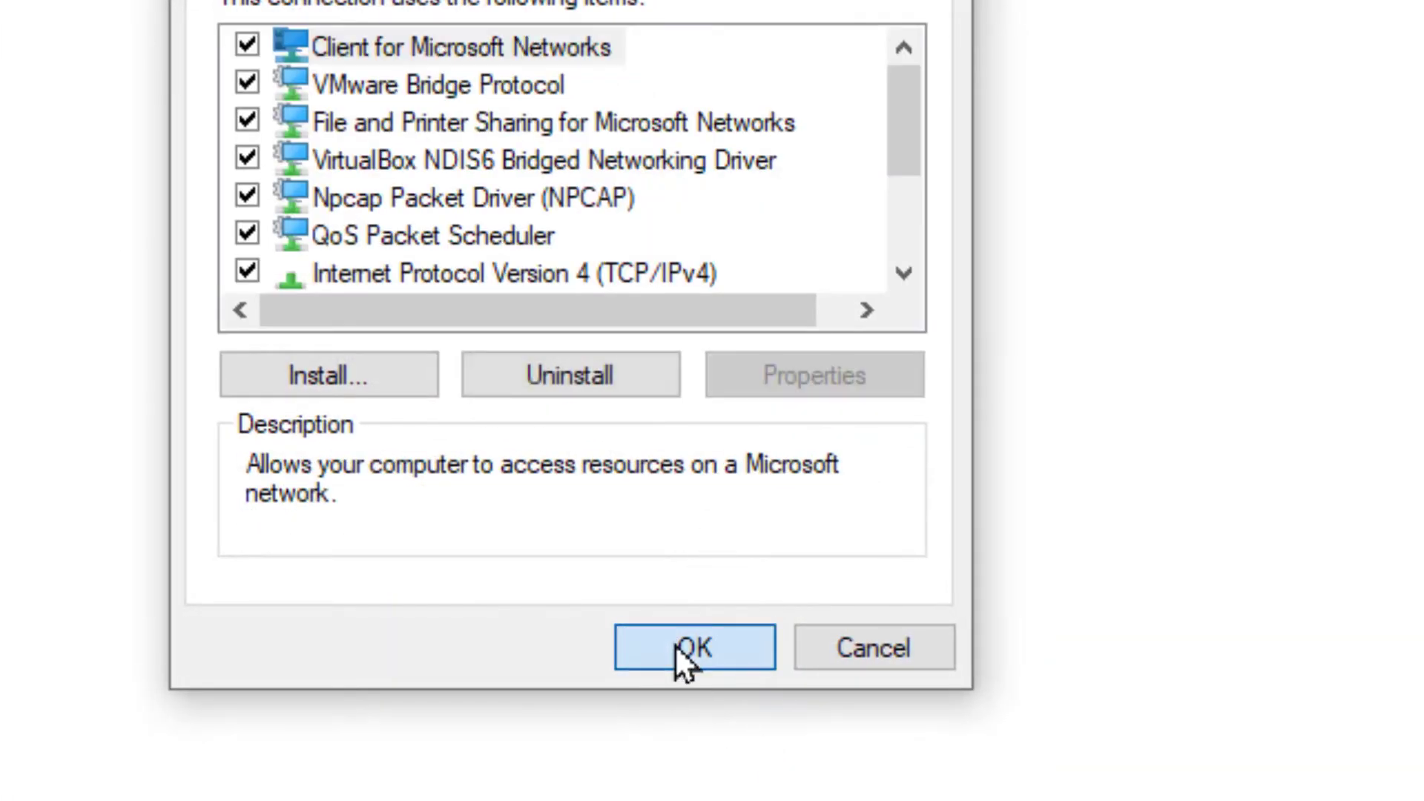
click(679, 649)
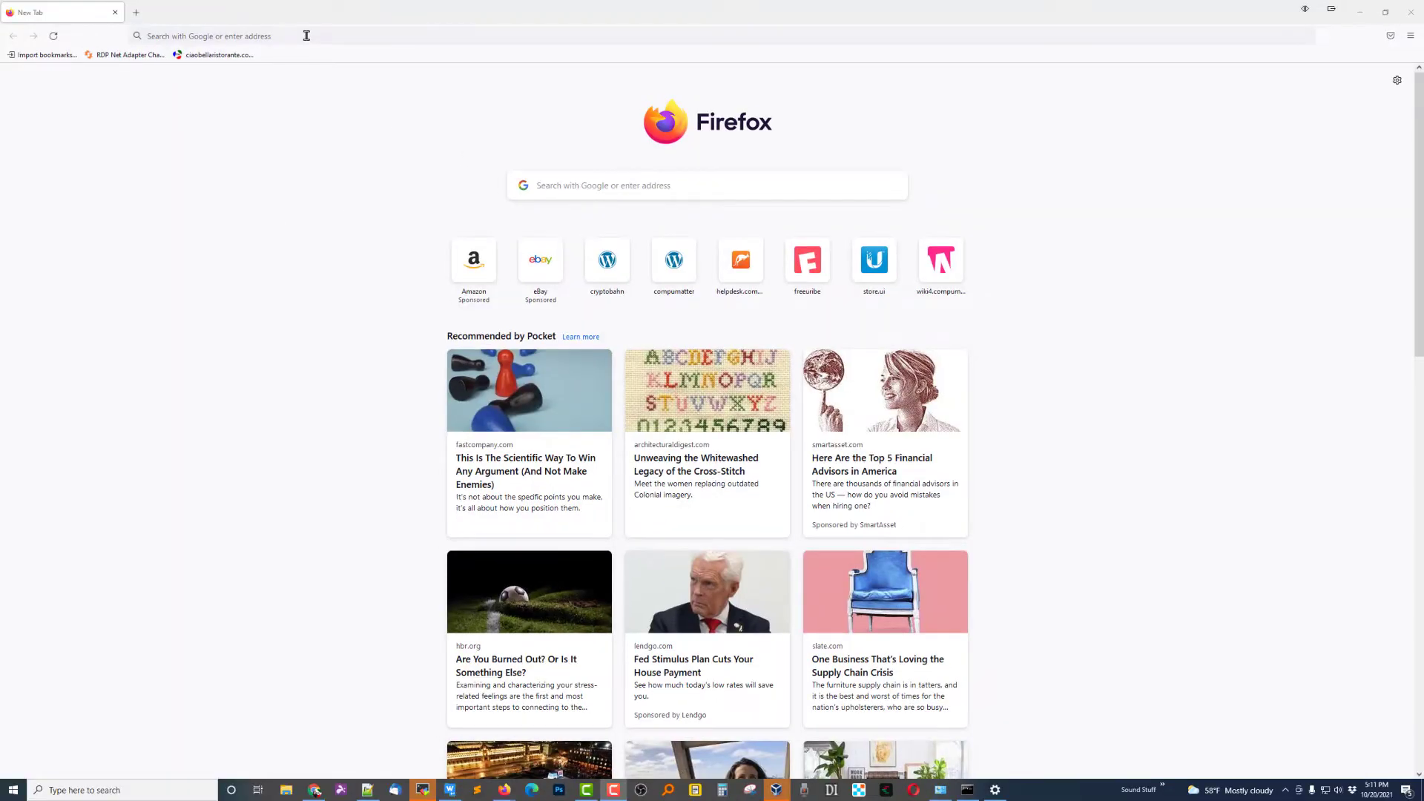
click(306, 36)
text(https://192.168.1.1/)
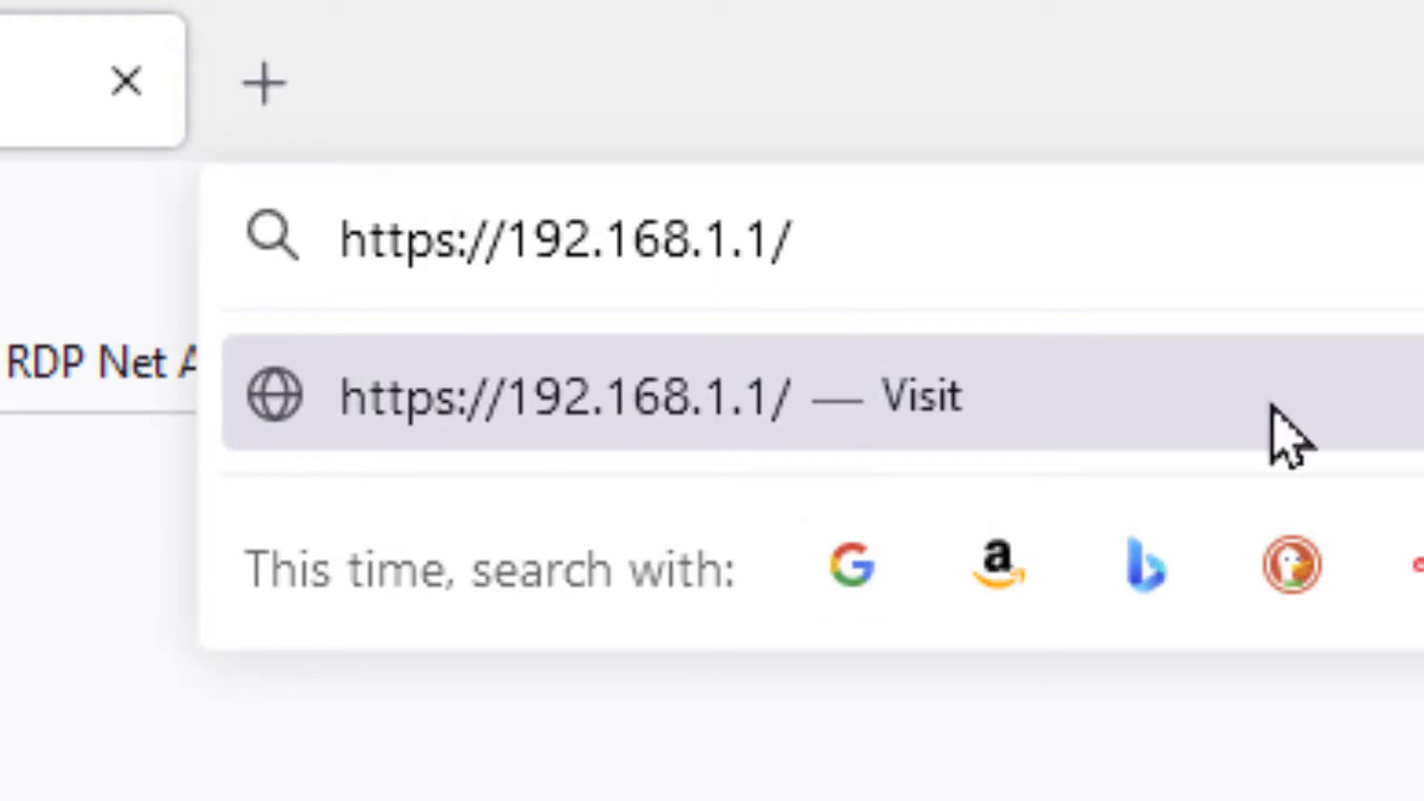
key(BackSpace)
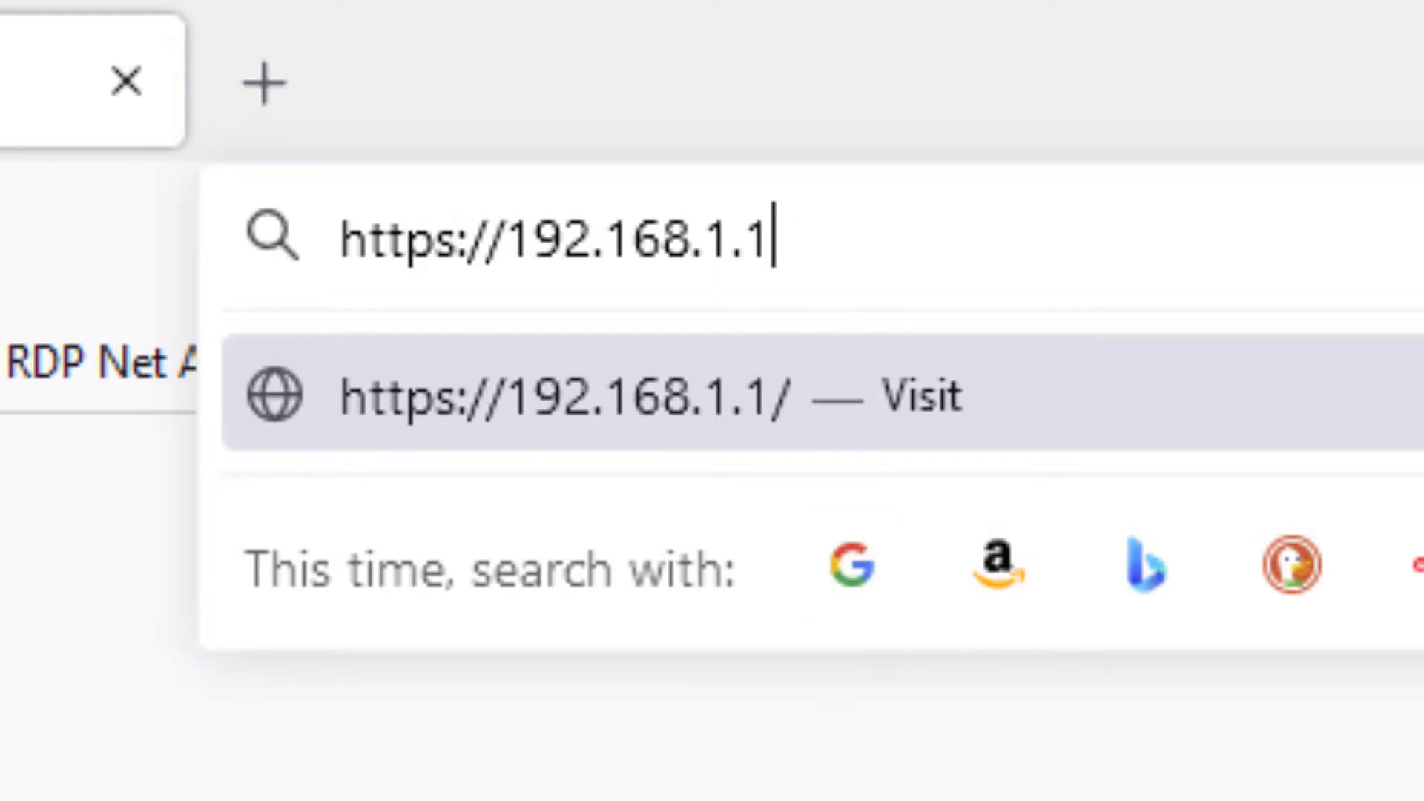
key(BackSpace)
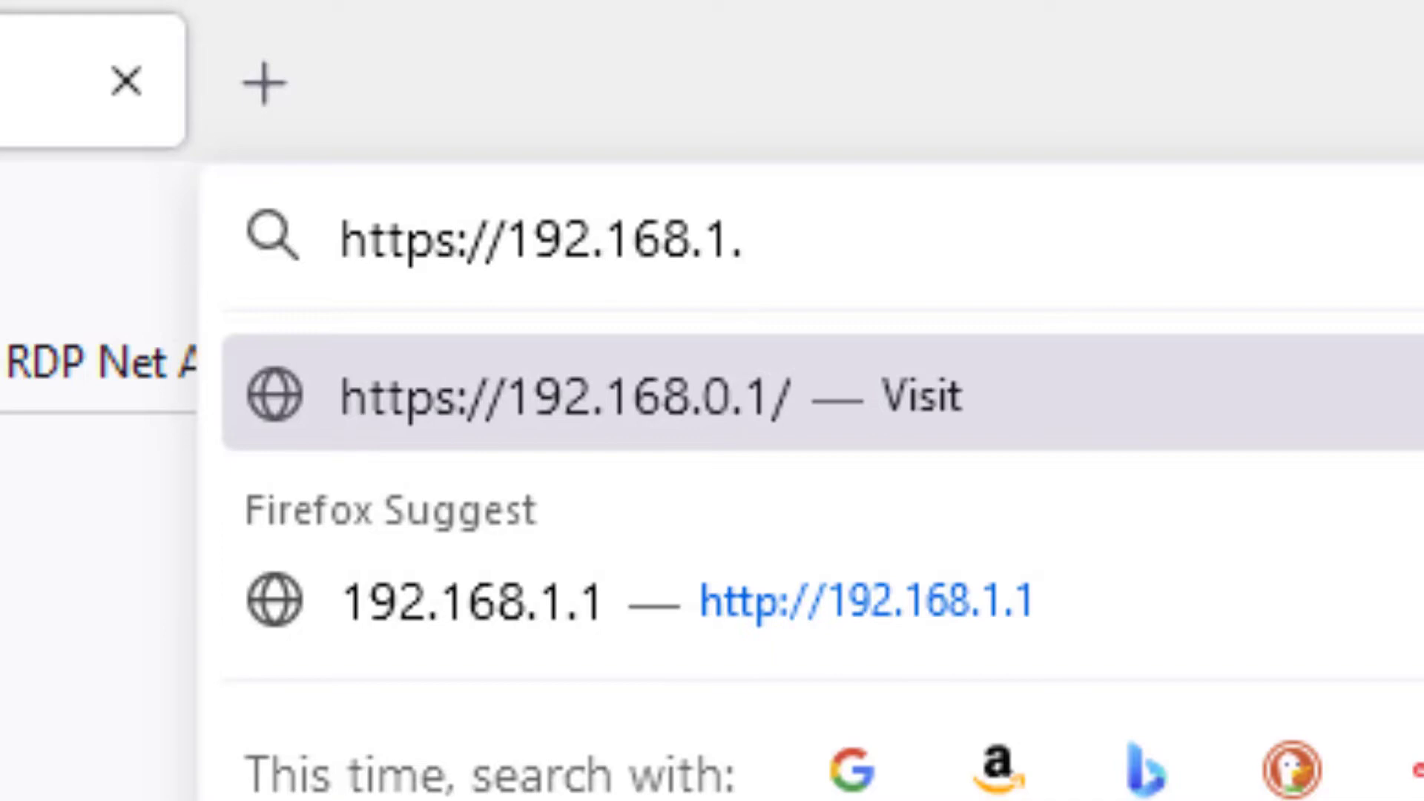
text(100)
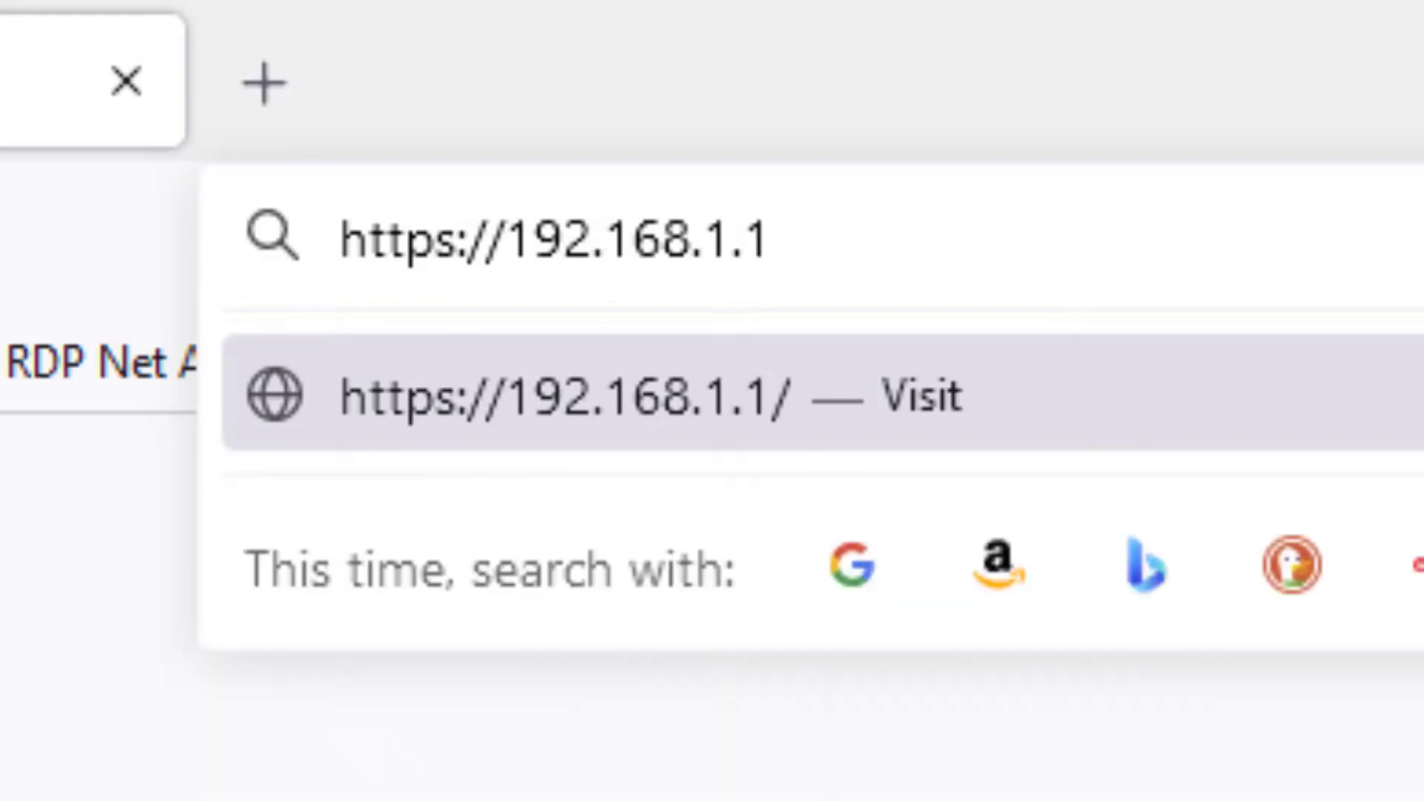
key(BackSpace)
key(BackSpace)
key(Return)
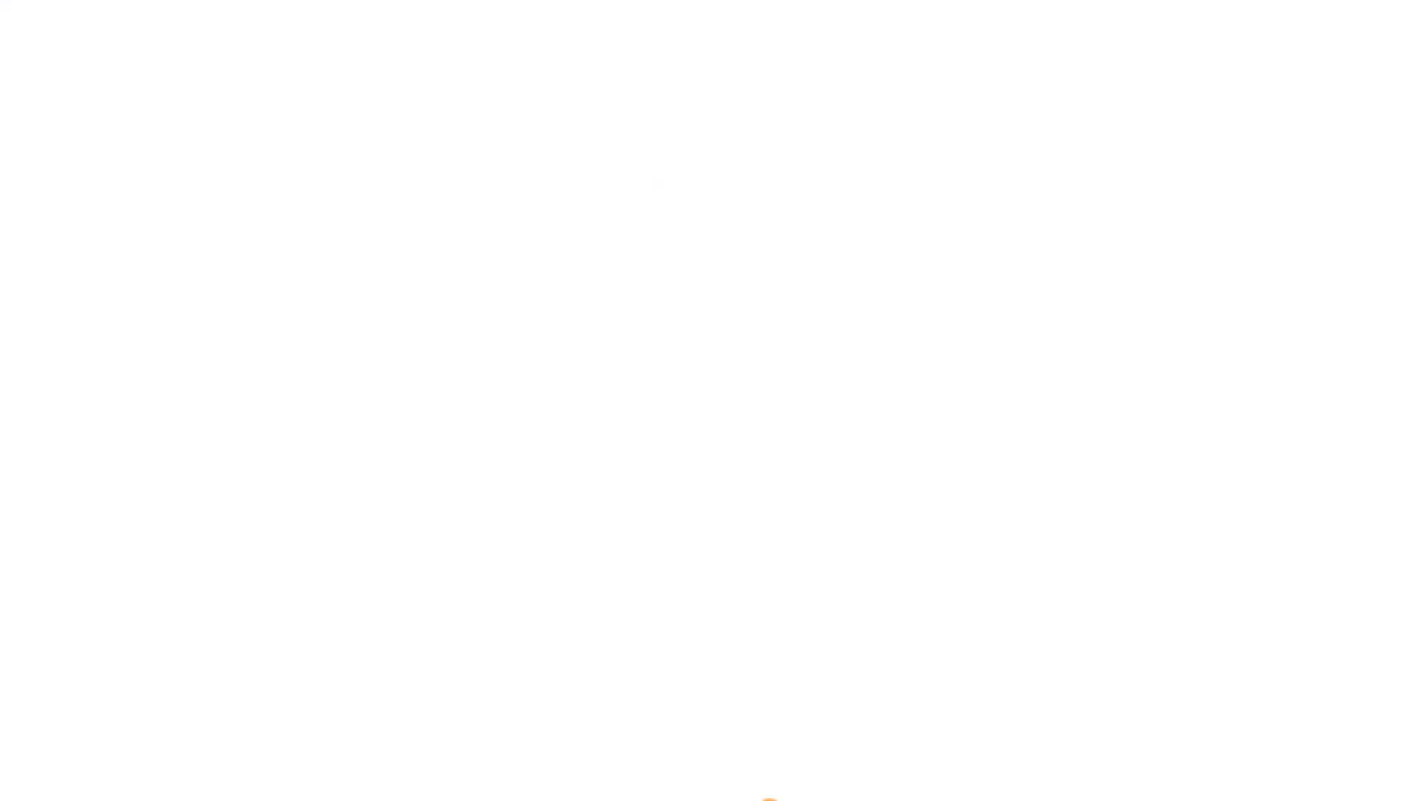
click(1004, 448)
Step: Accept the certificate risk, log in with the default username and password, and start Basic Setup
click(851, 691)
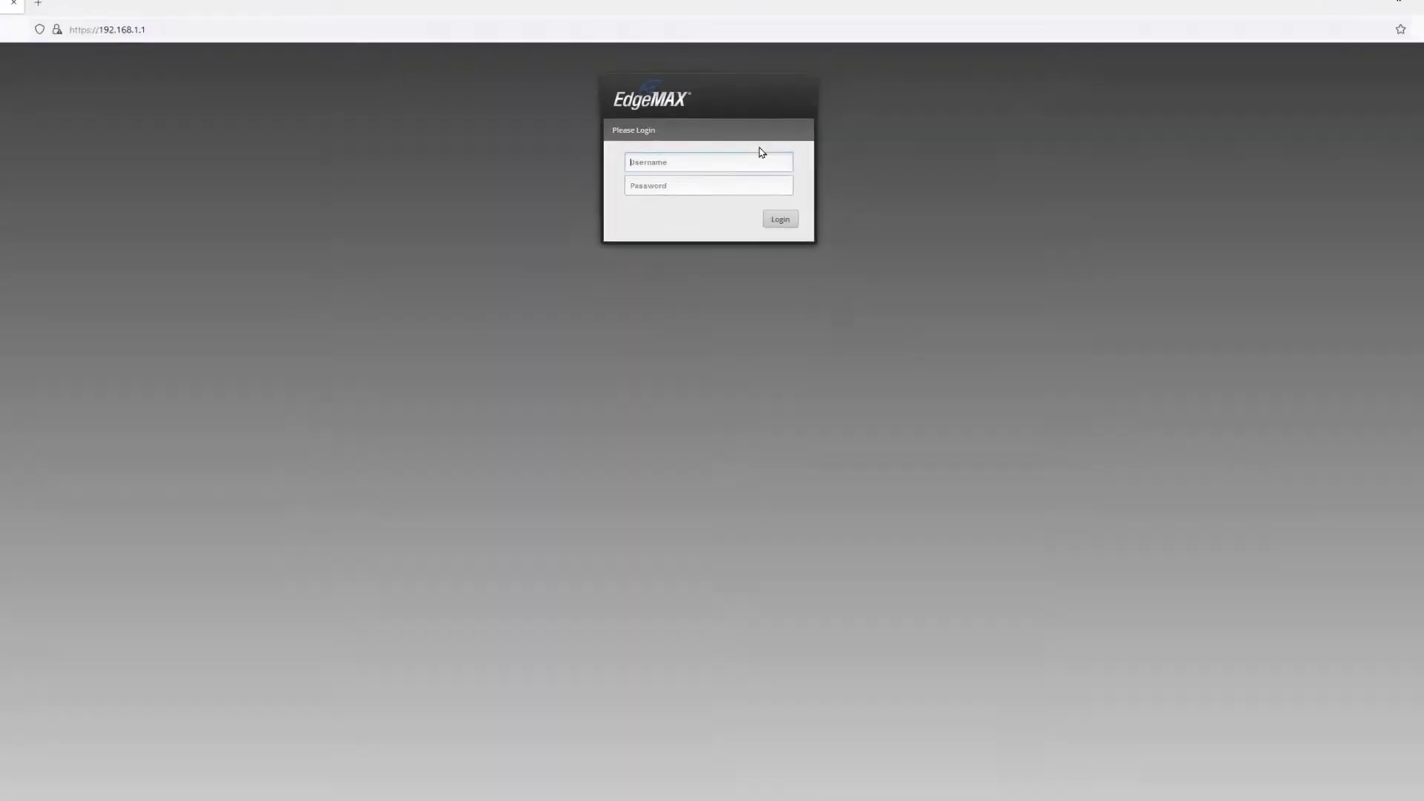
key(Tab)
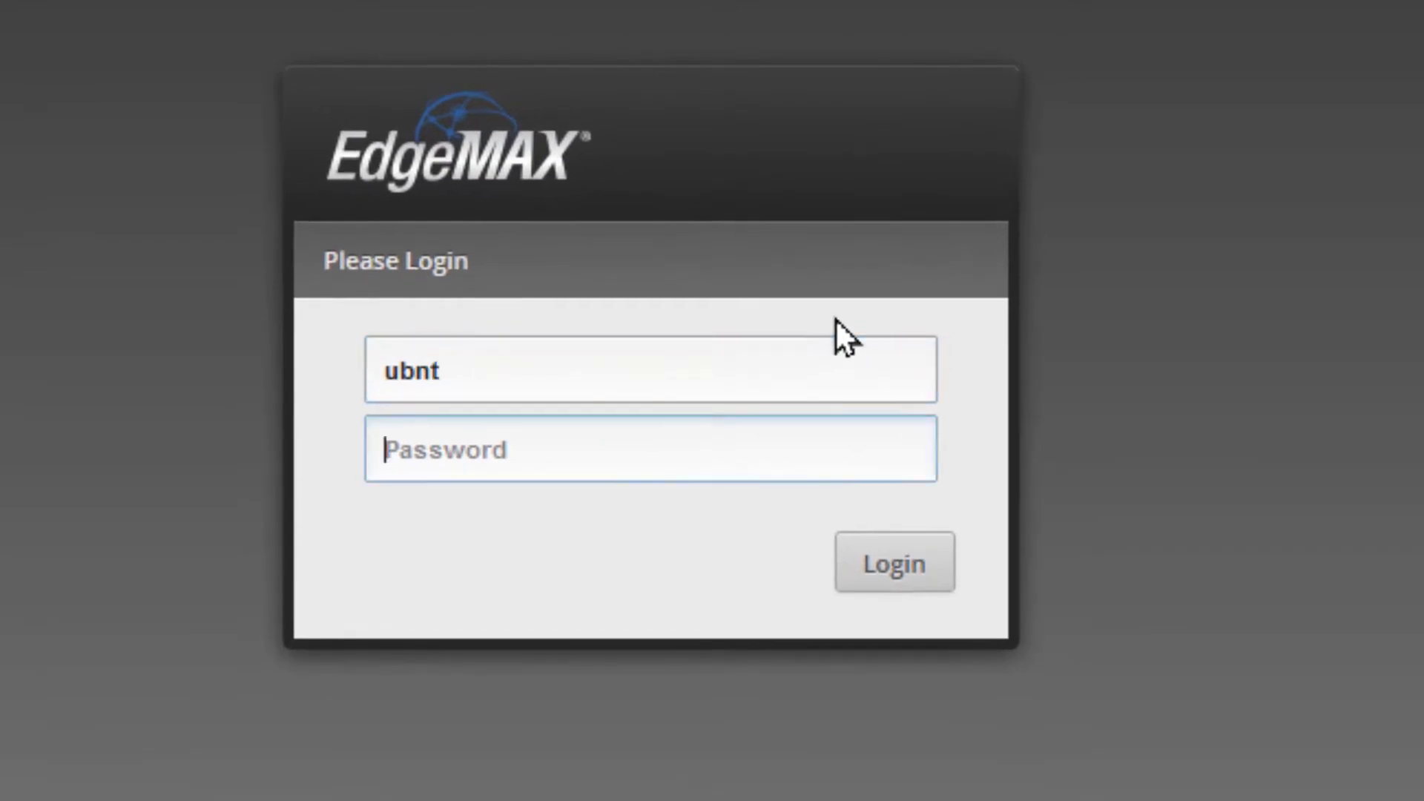
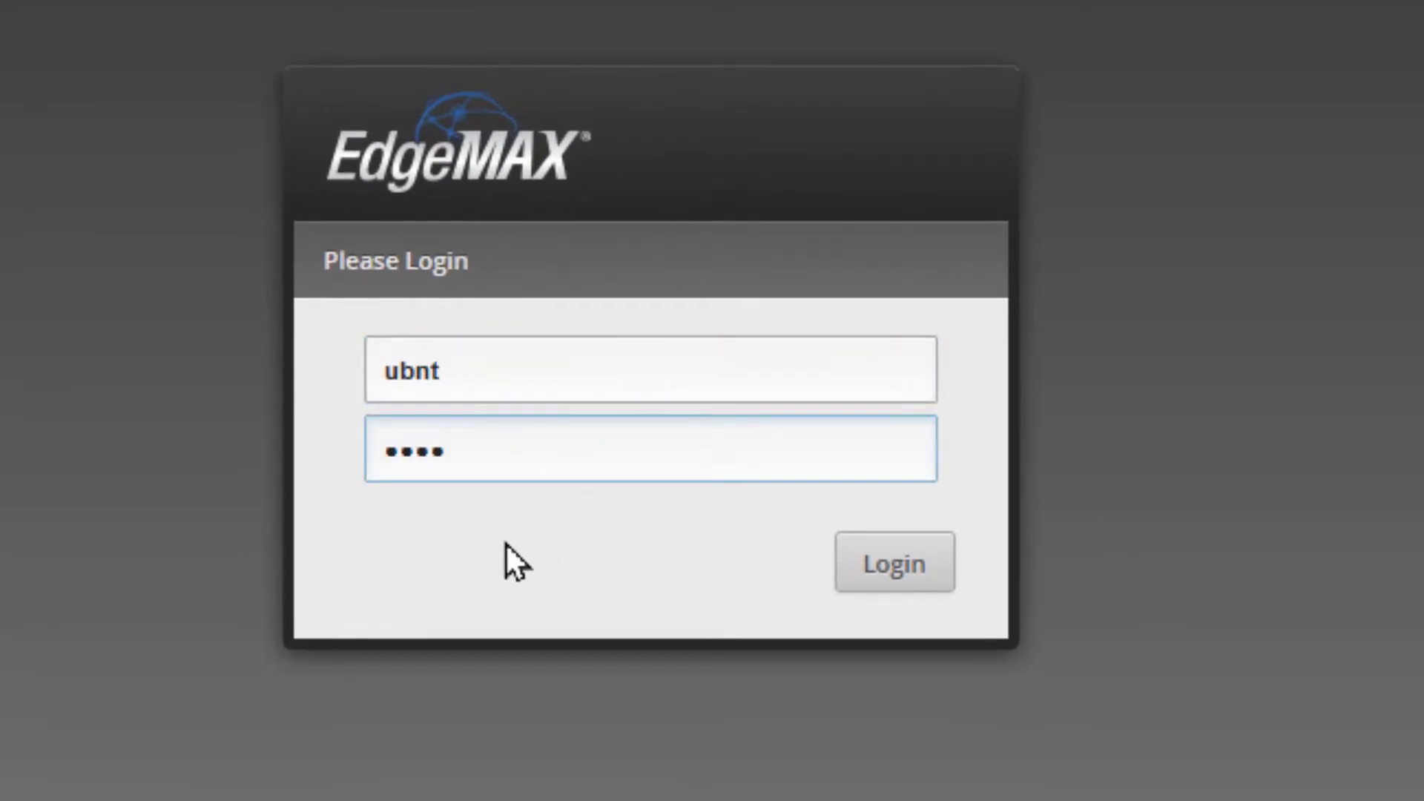
click(886, 571)
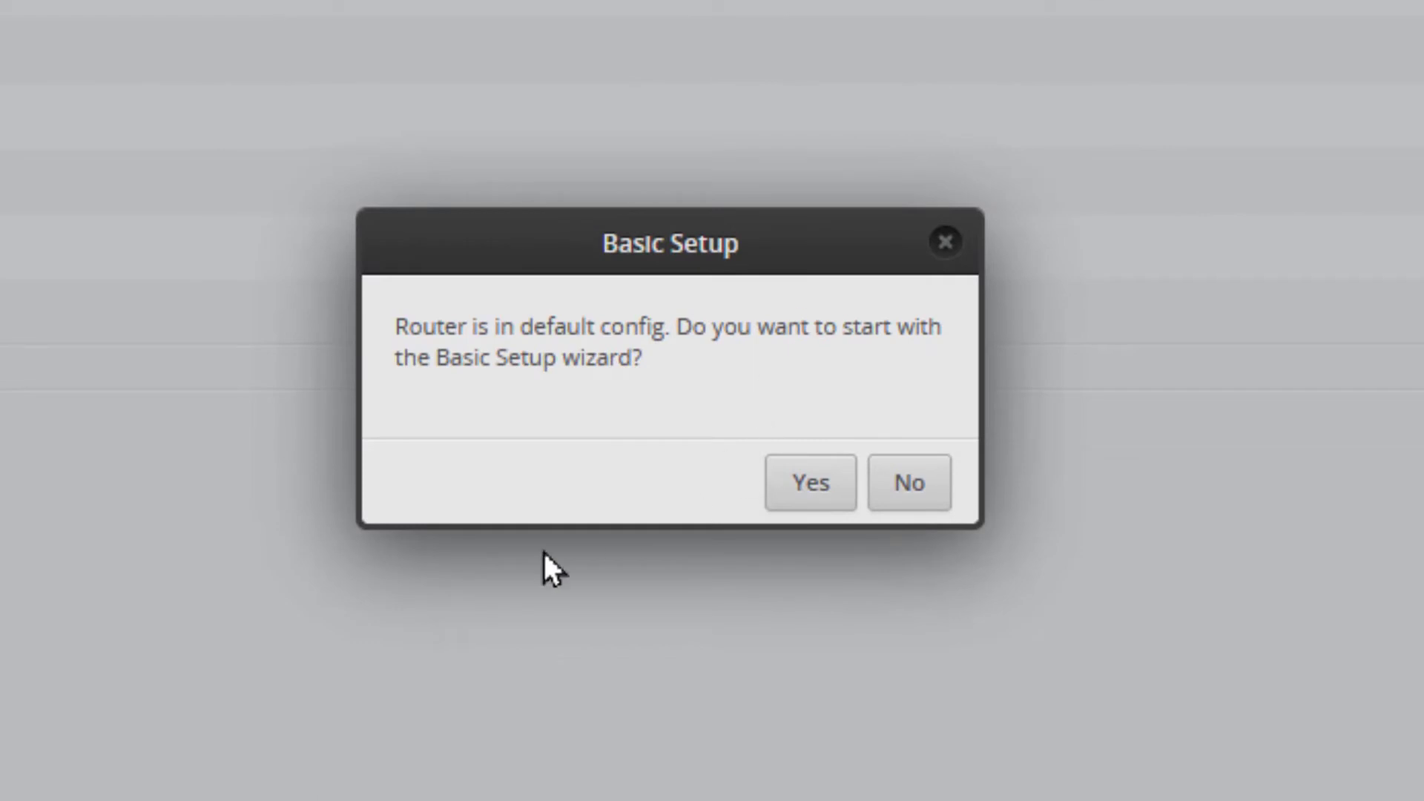
click(808, 491)
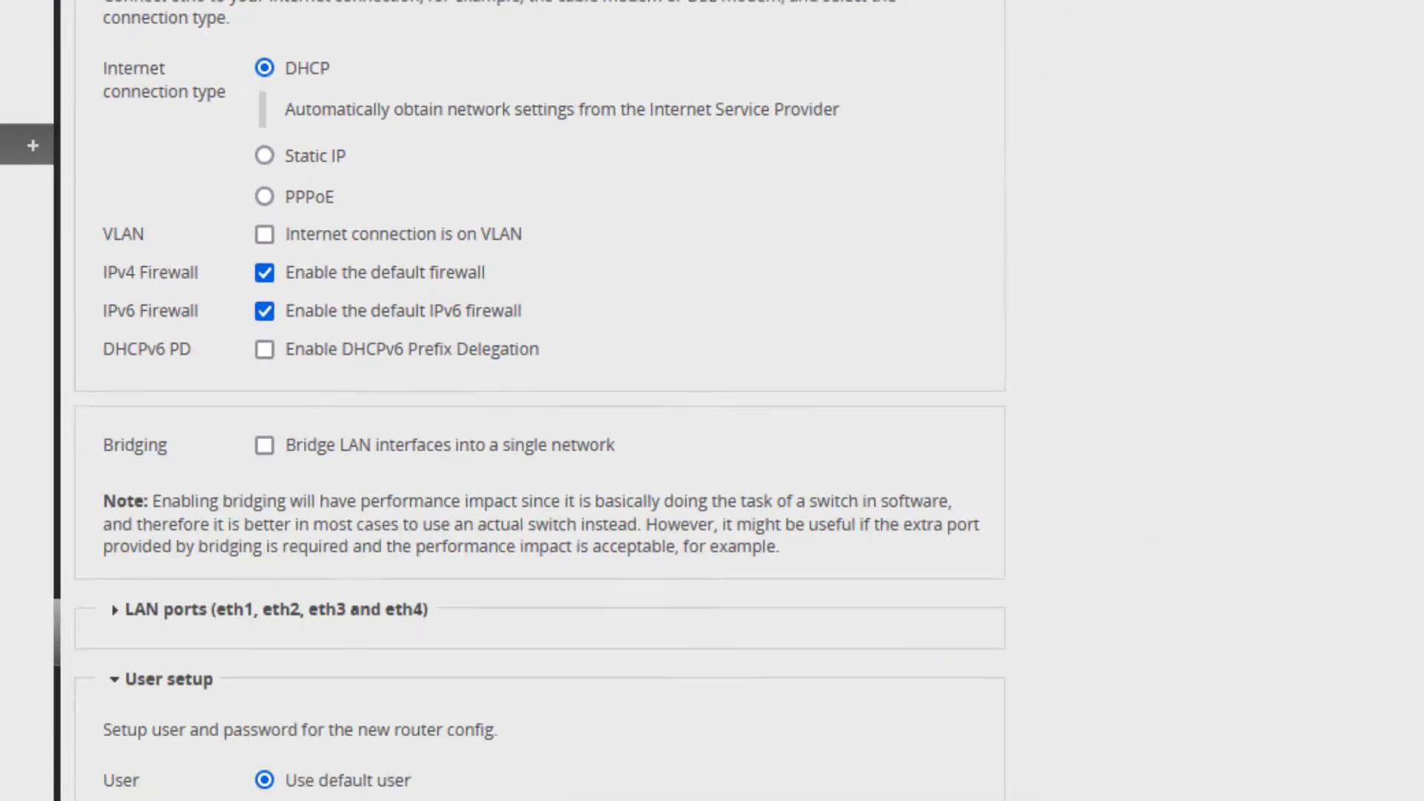
Step: Enter the default user's password and its confirmation in the wizard's User setup
key(Tab)
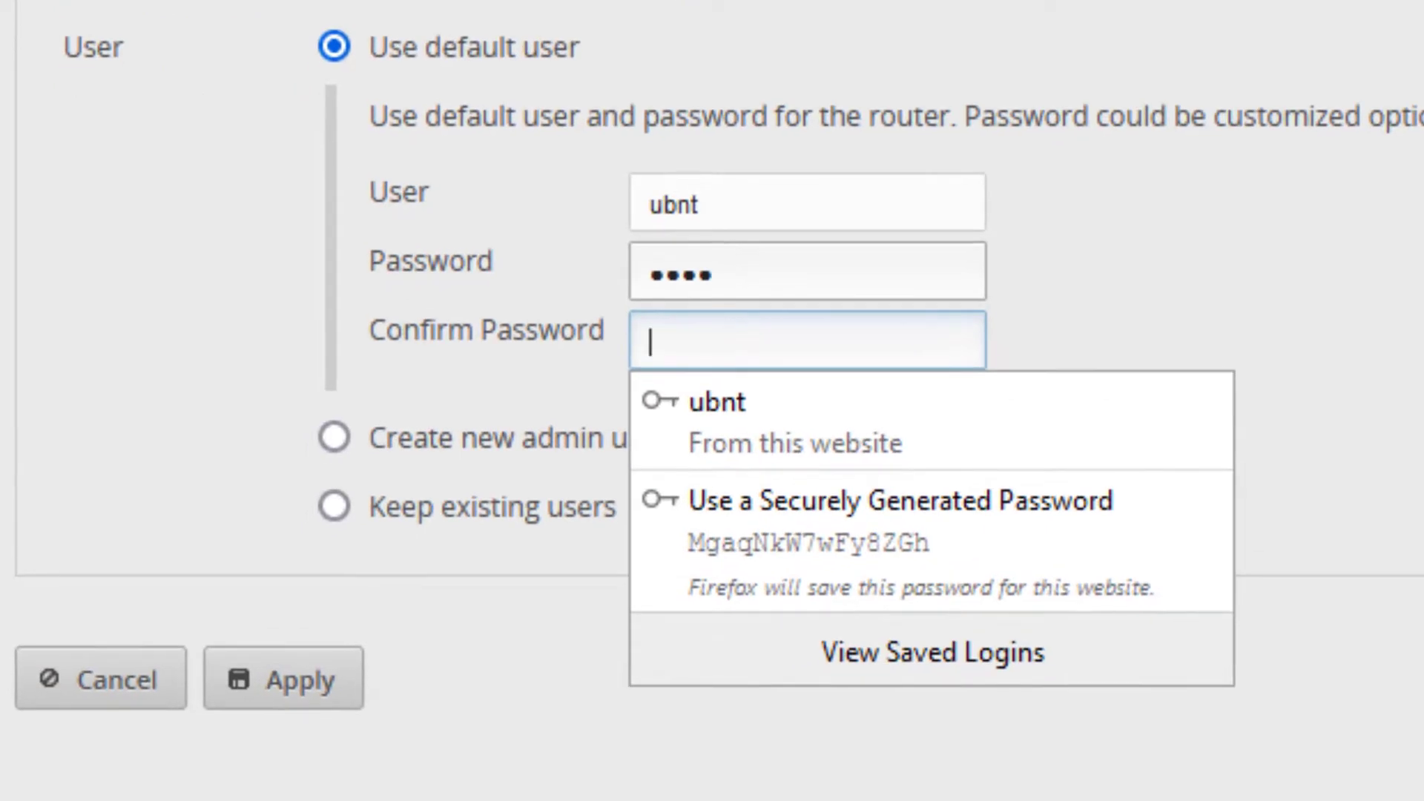
key(shift+Tab)
key(Tab)
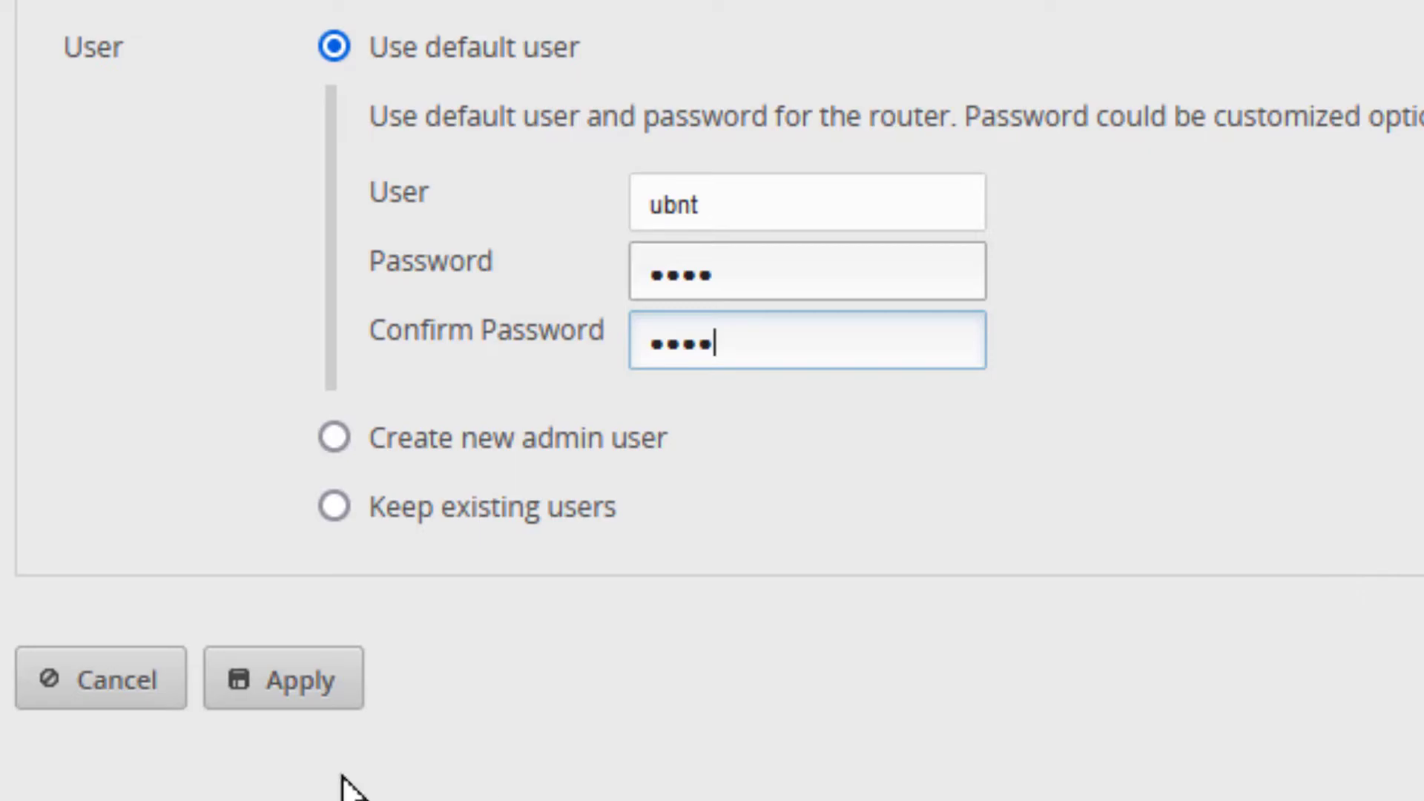
Step: Apply the Basic Setup changes, confirm replacing the configuration, and reboot the router
click(292, 683)
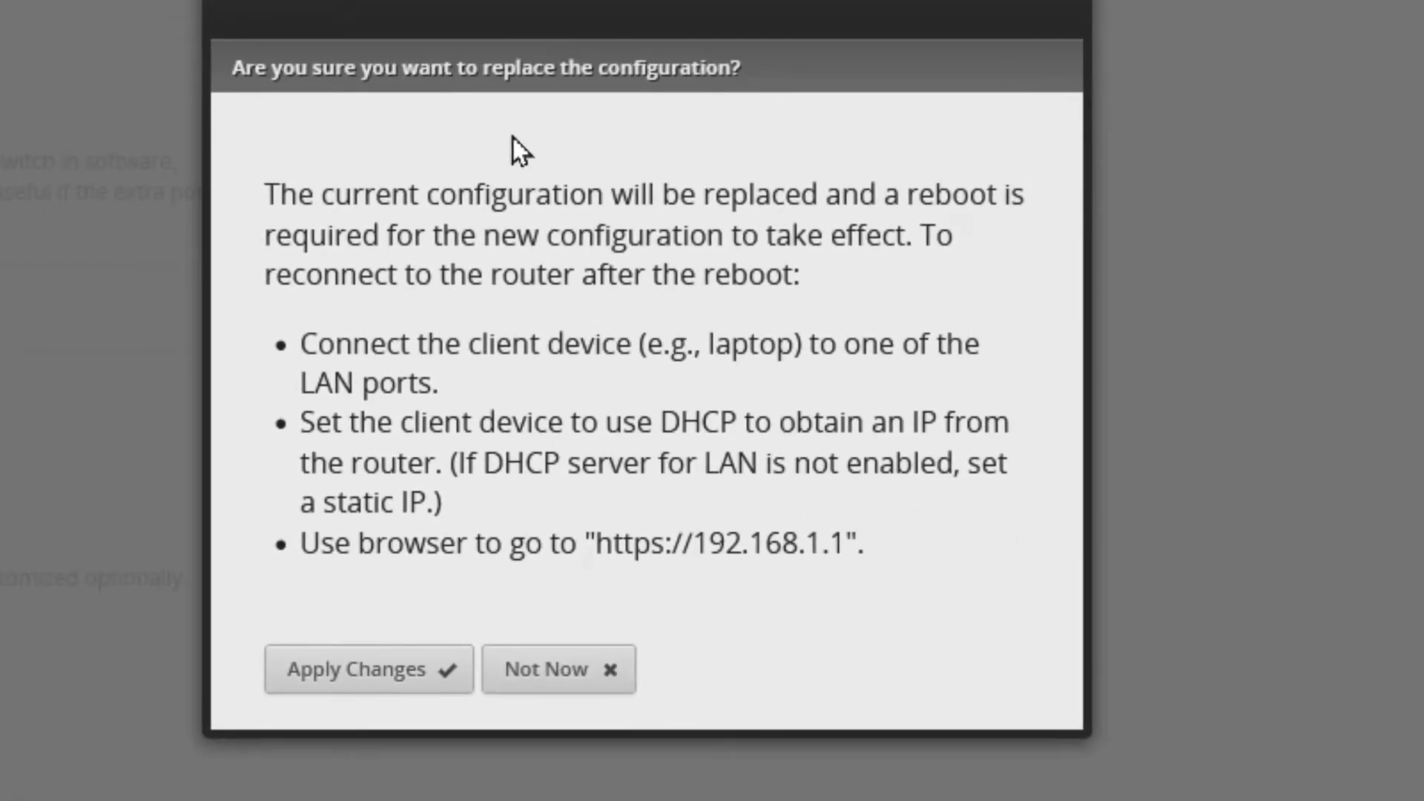
click(349, 689)
click(308, 698)
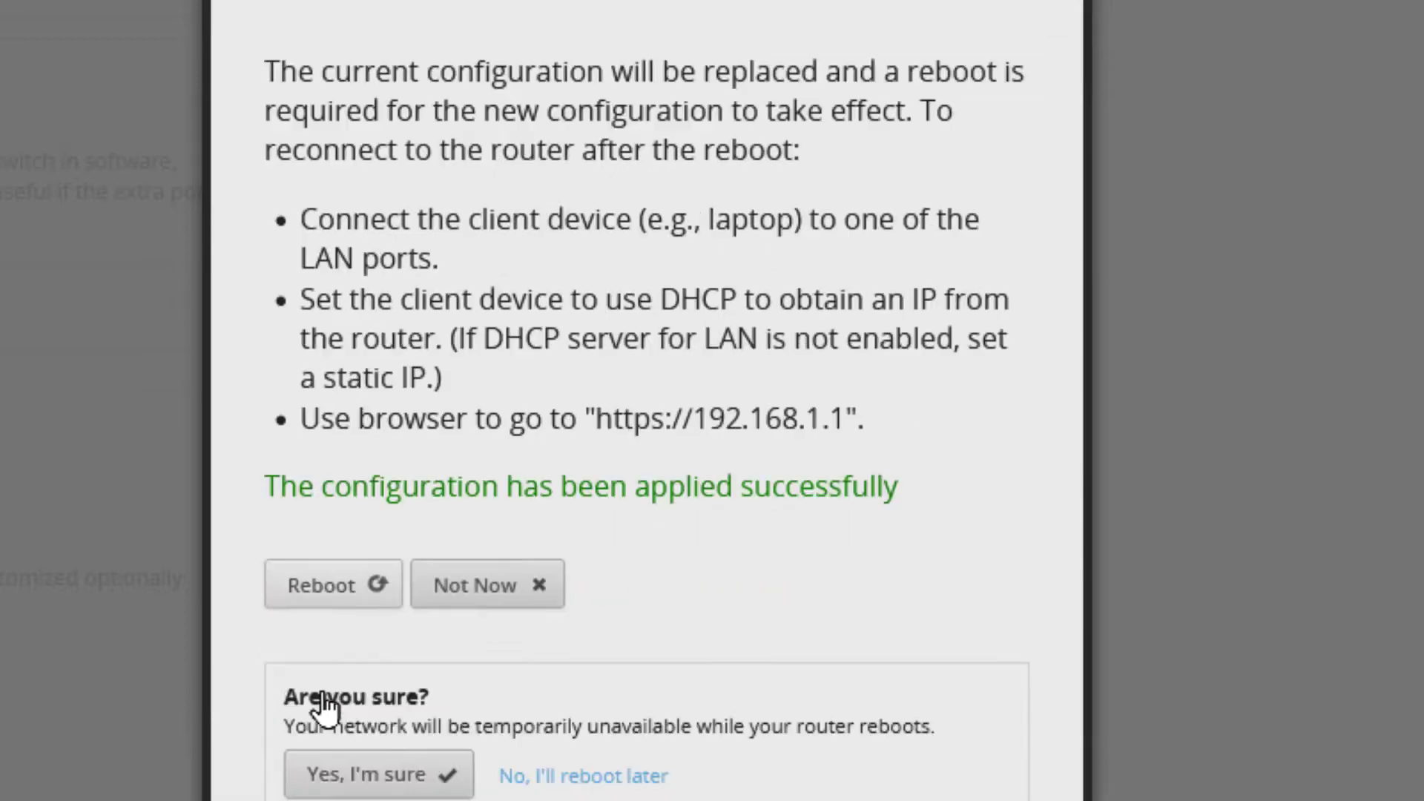
click(401, 782)
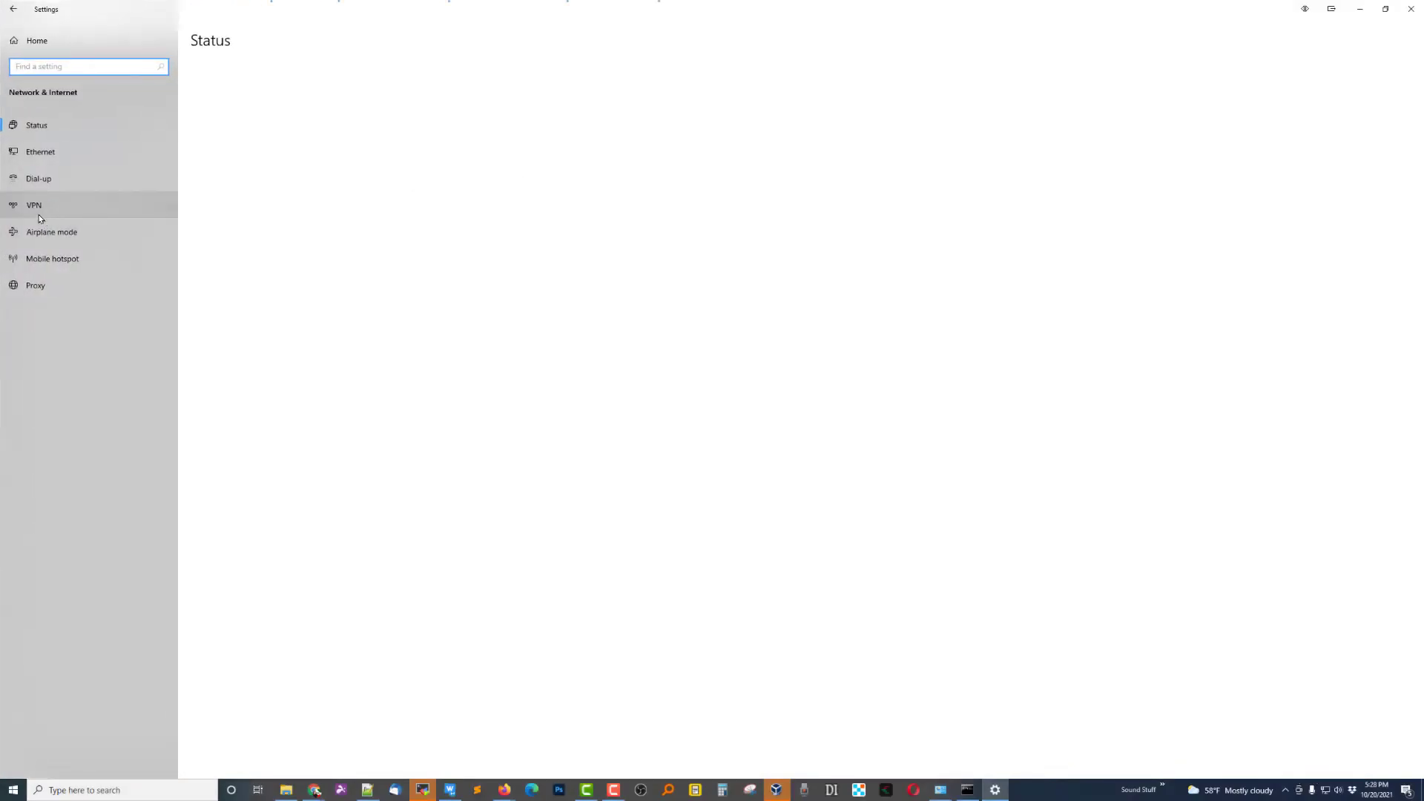
Step: Set _Bottom Main's IPv4 to obtain its IP address and DNS server automatically
click(29, 151)
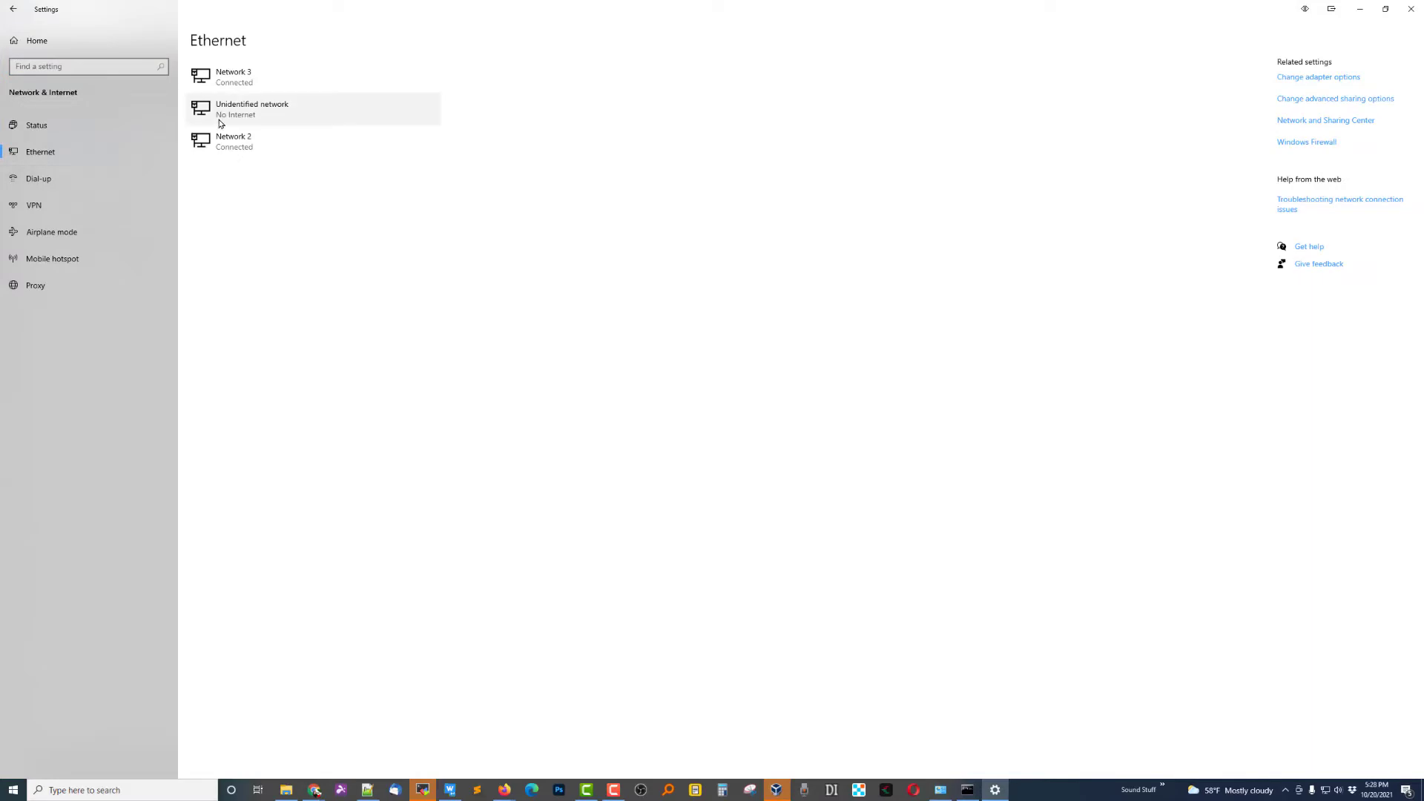
click(1318, 77)
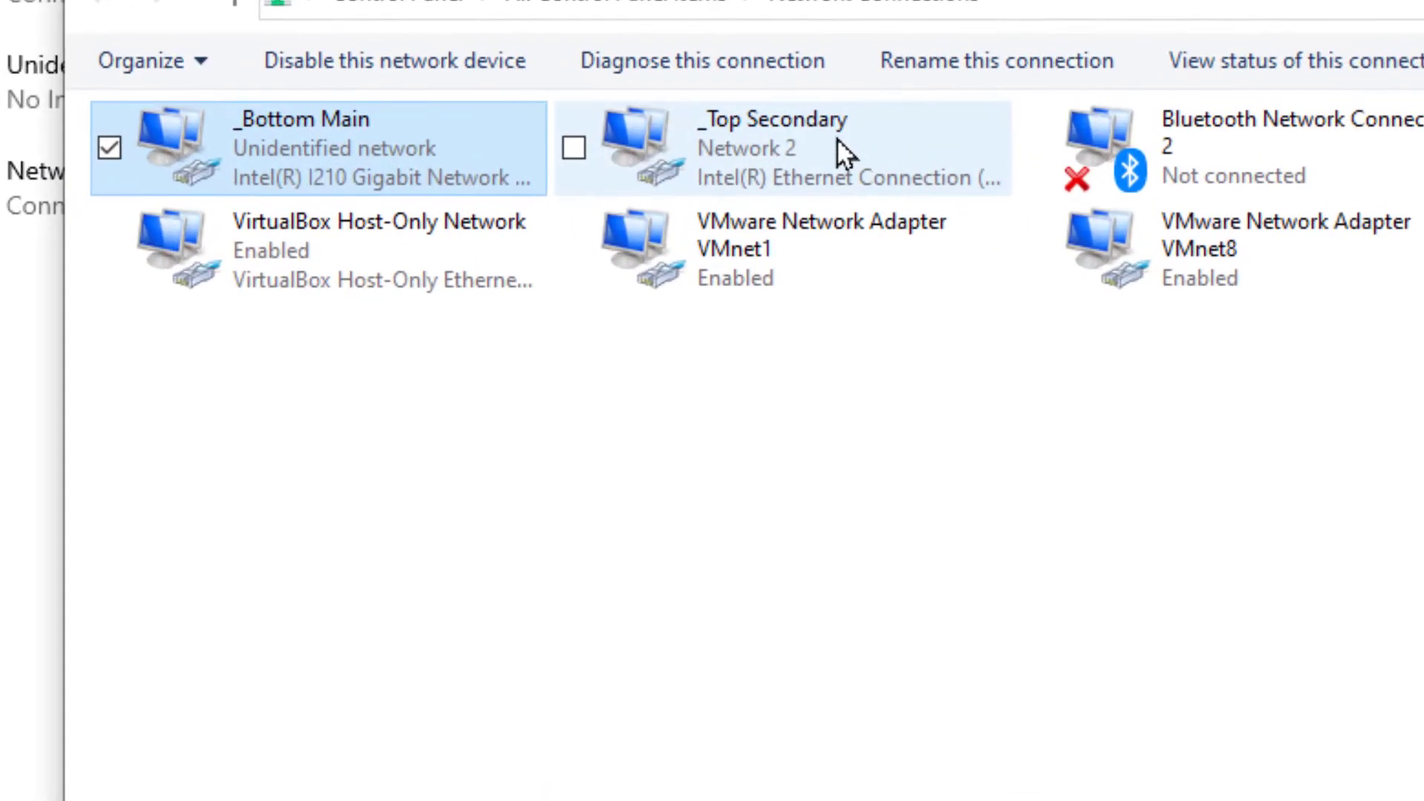
right_click(303, 149)
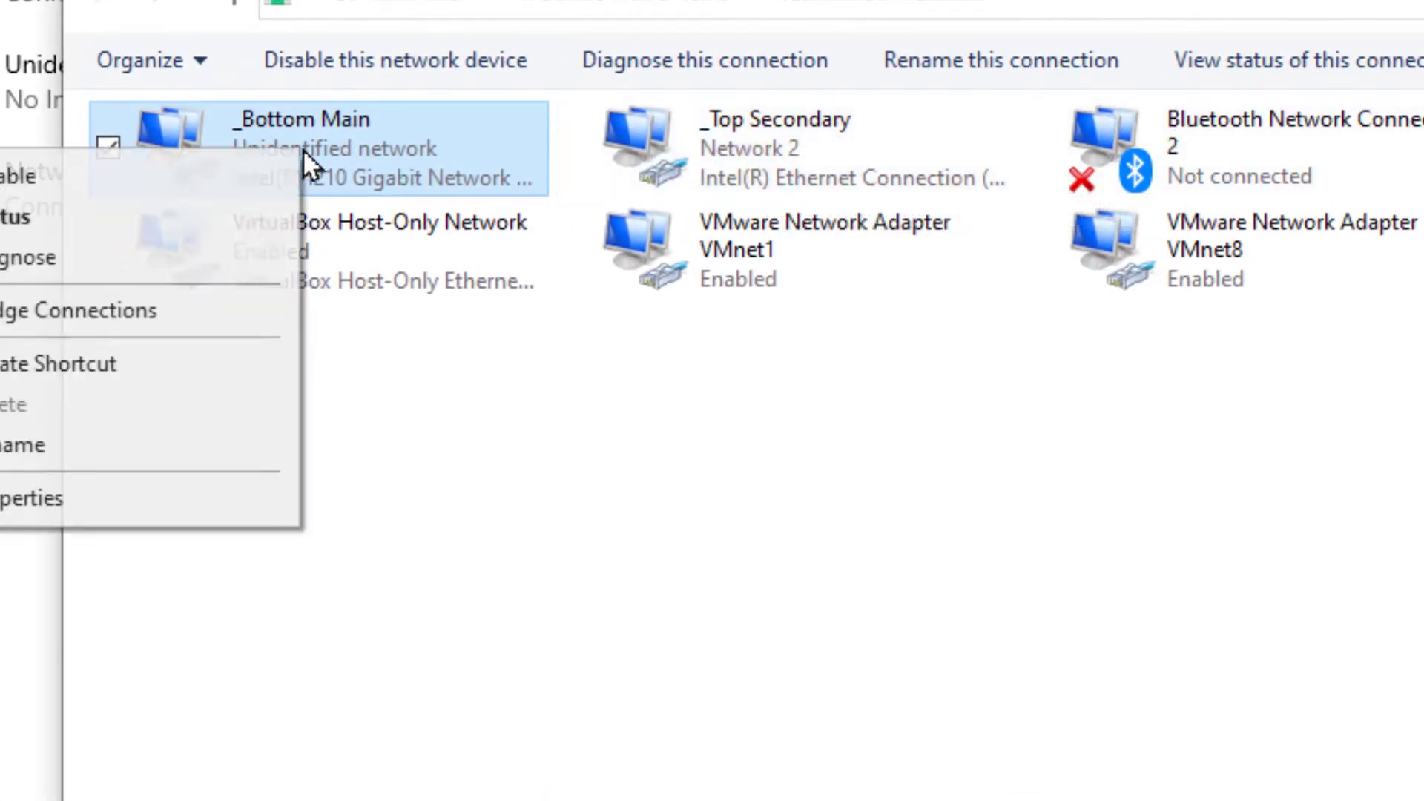
click(148, 497)
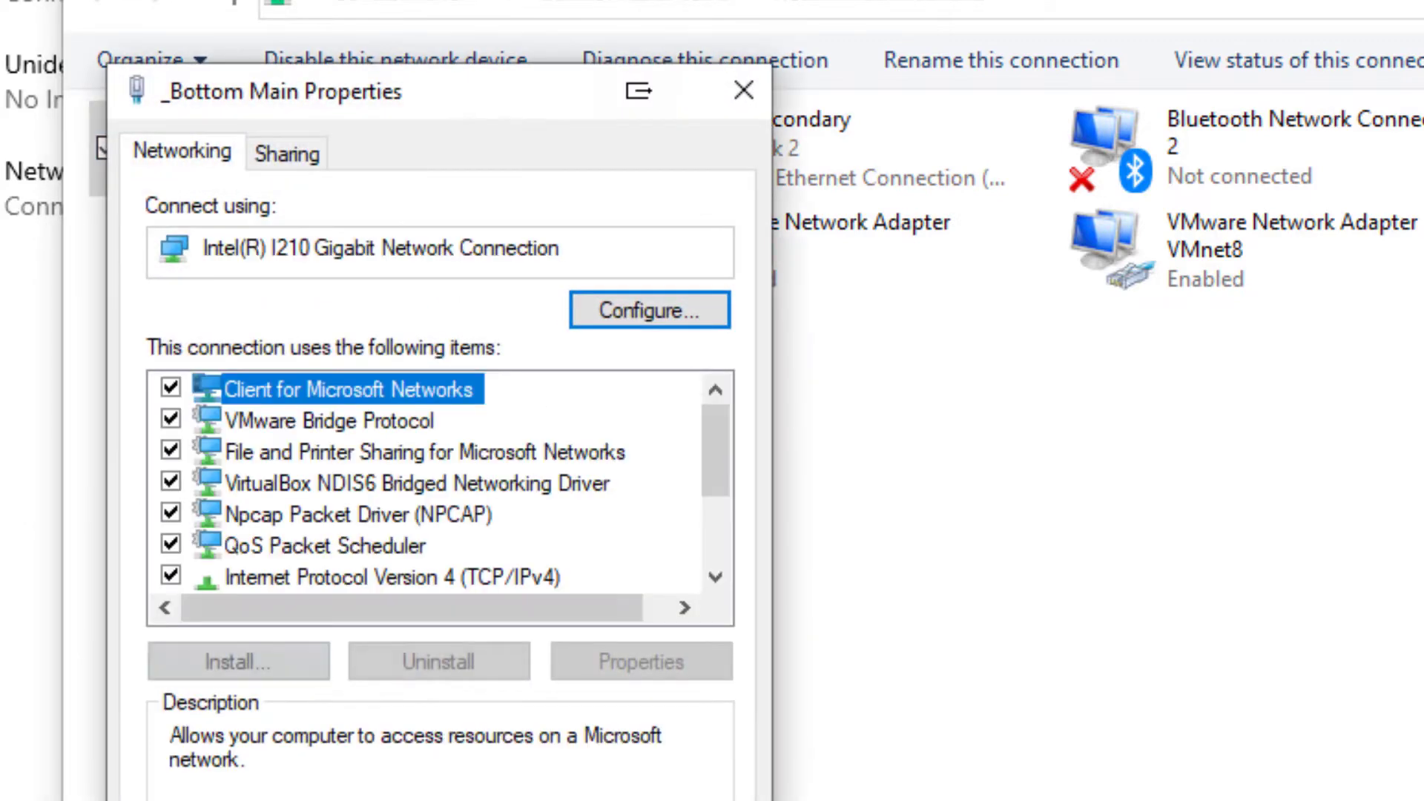
double_click(393, 580)
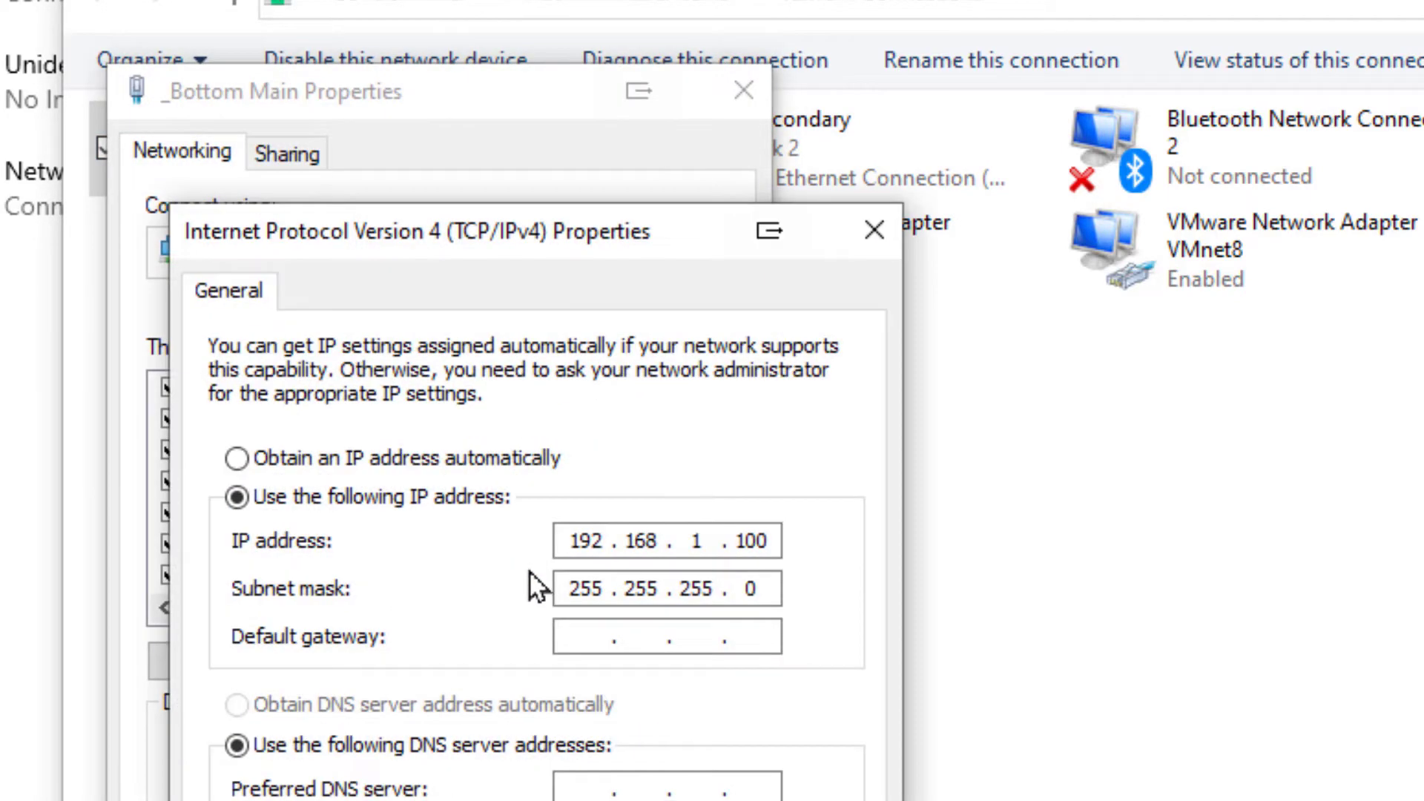
click(356, 460)
click(319, 705)
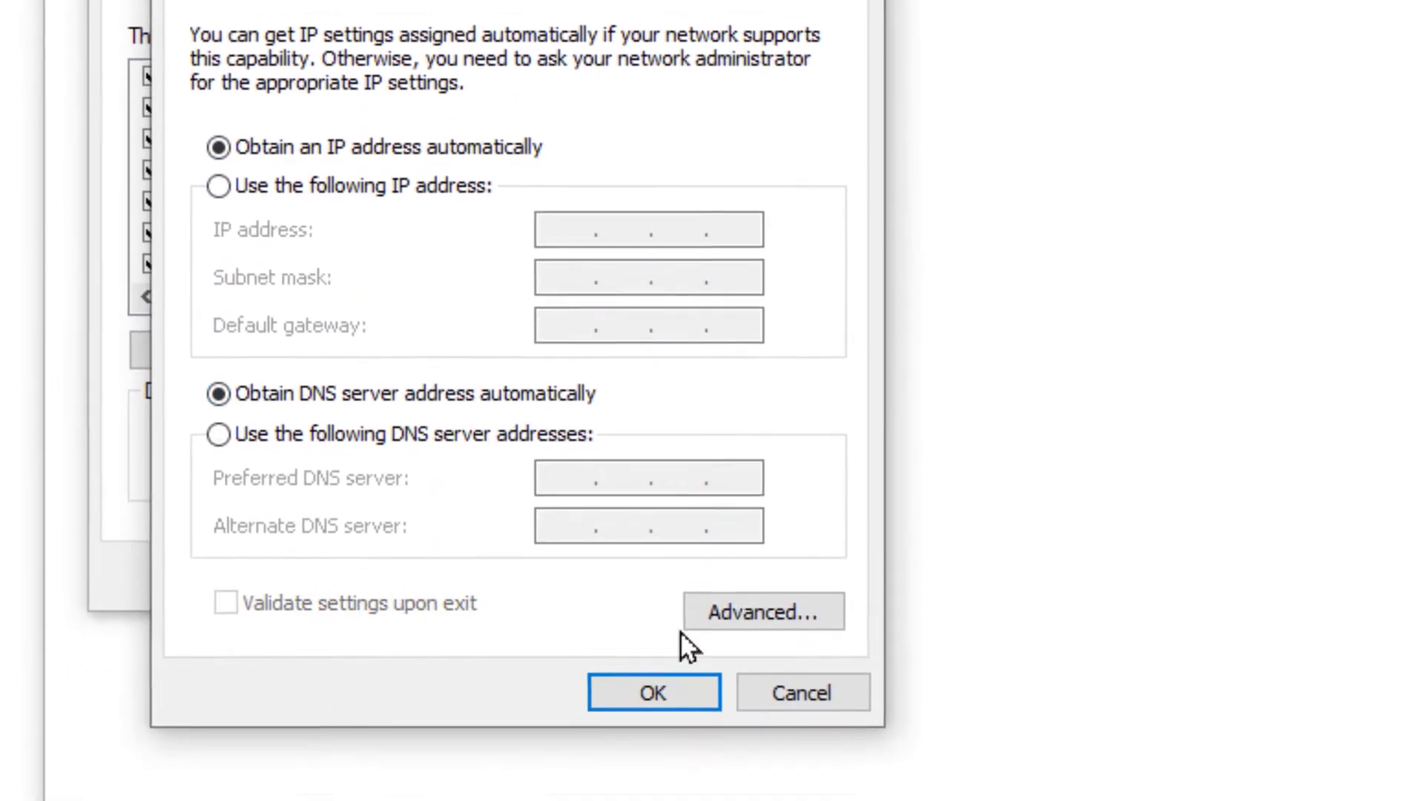
click(683, 688)
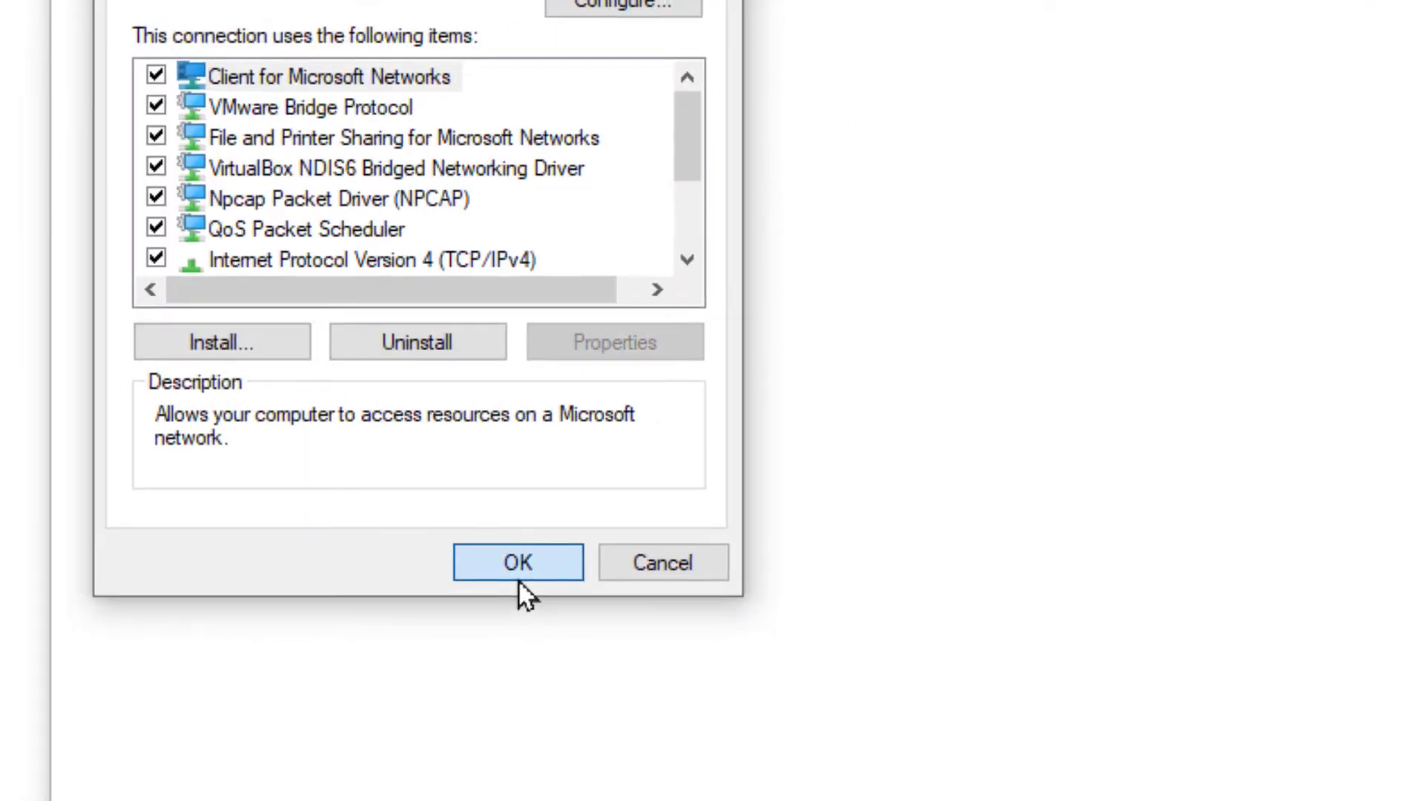
click(519, 576)
Step: Disable the _Top Secondary network adapter
right_click(438, 82)
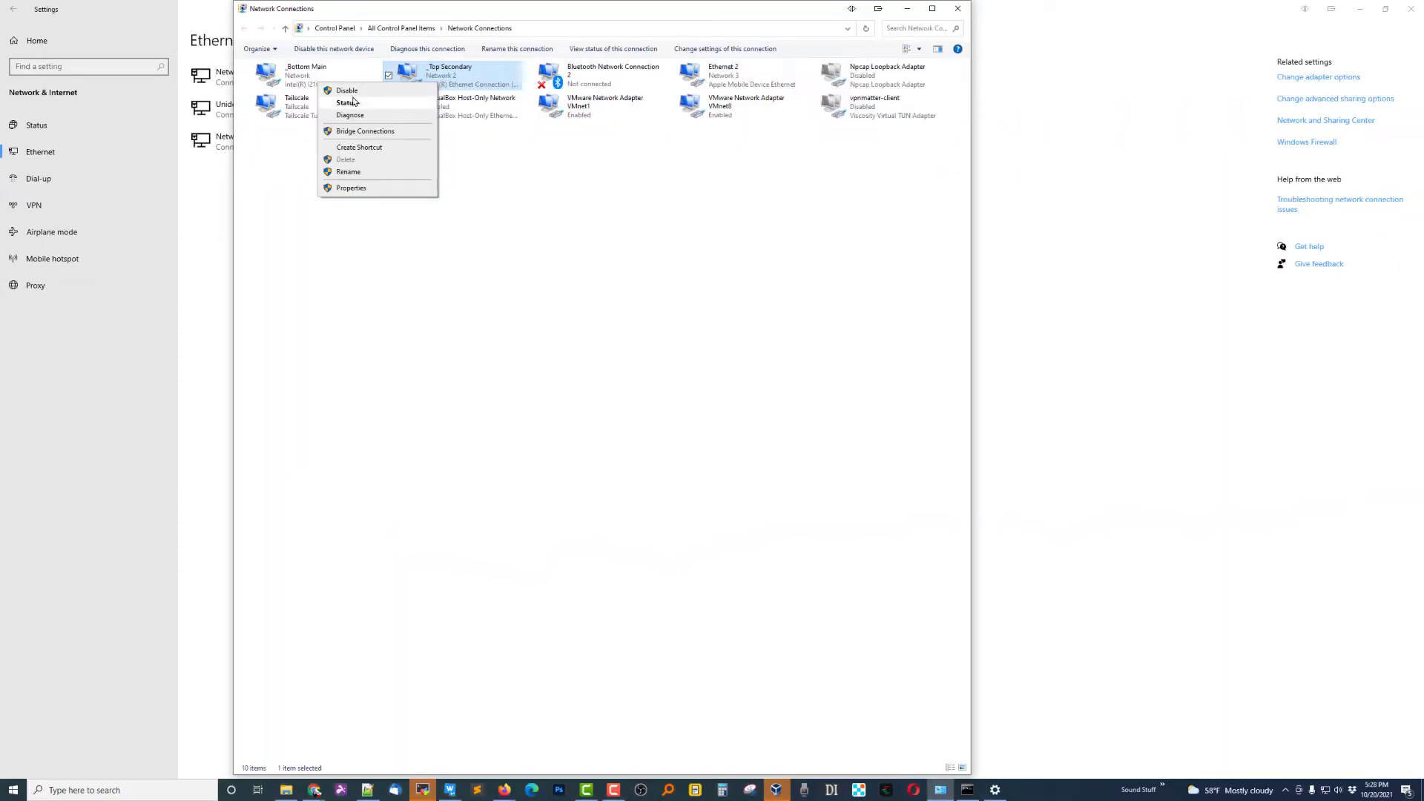
click(385, 92)
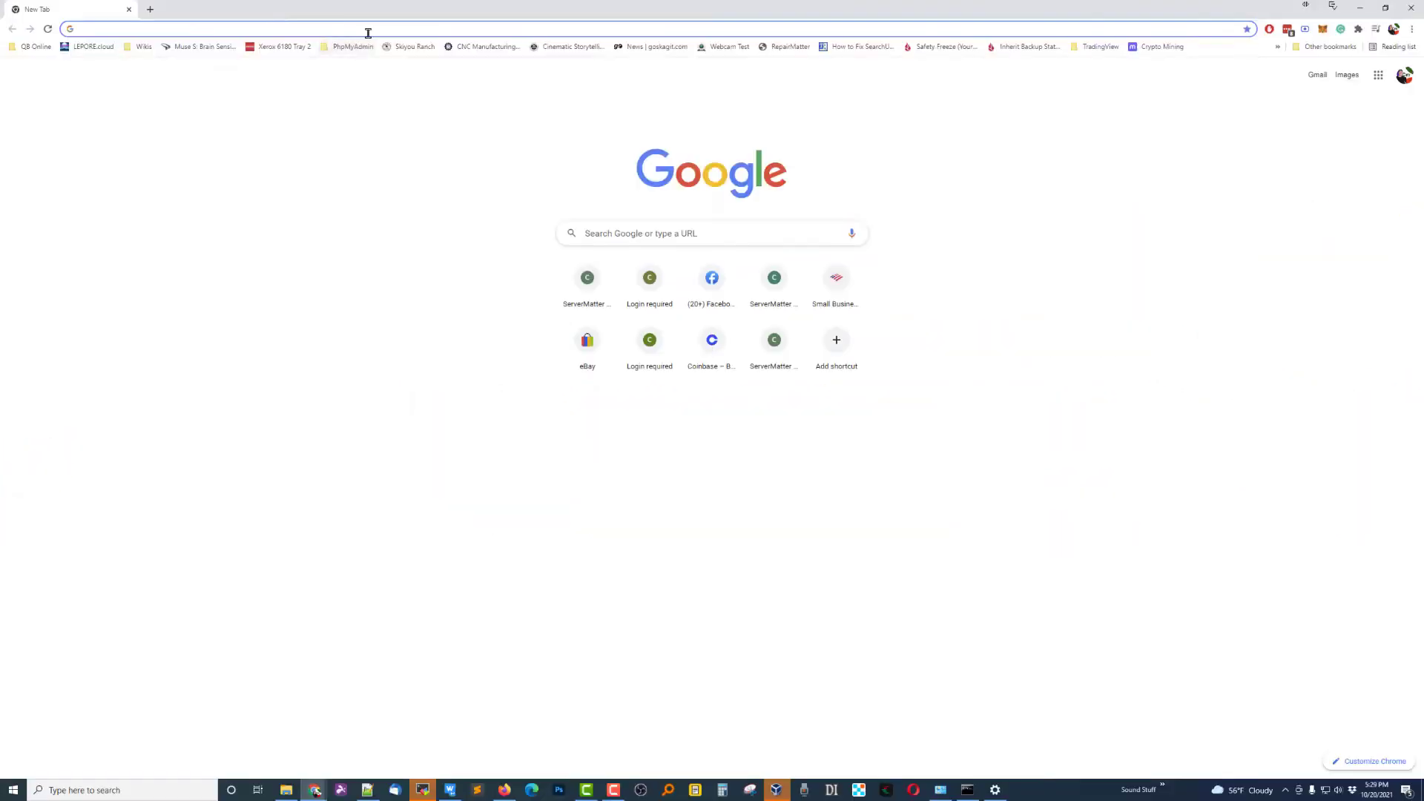
click(727, 29)
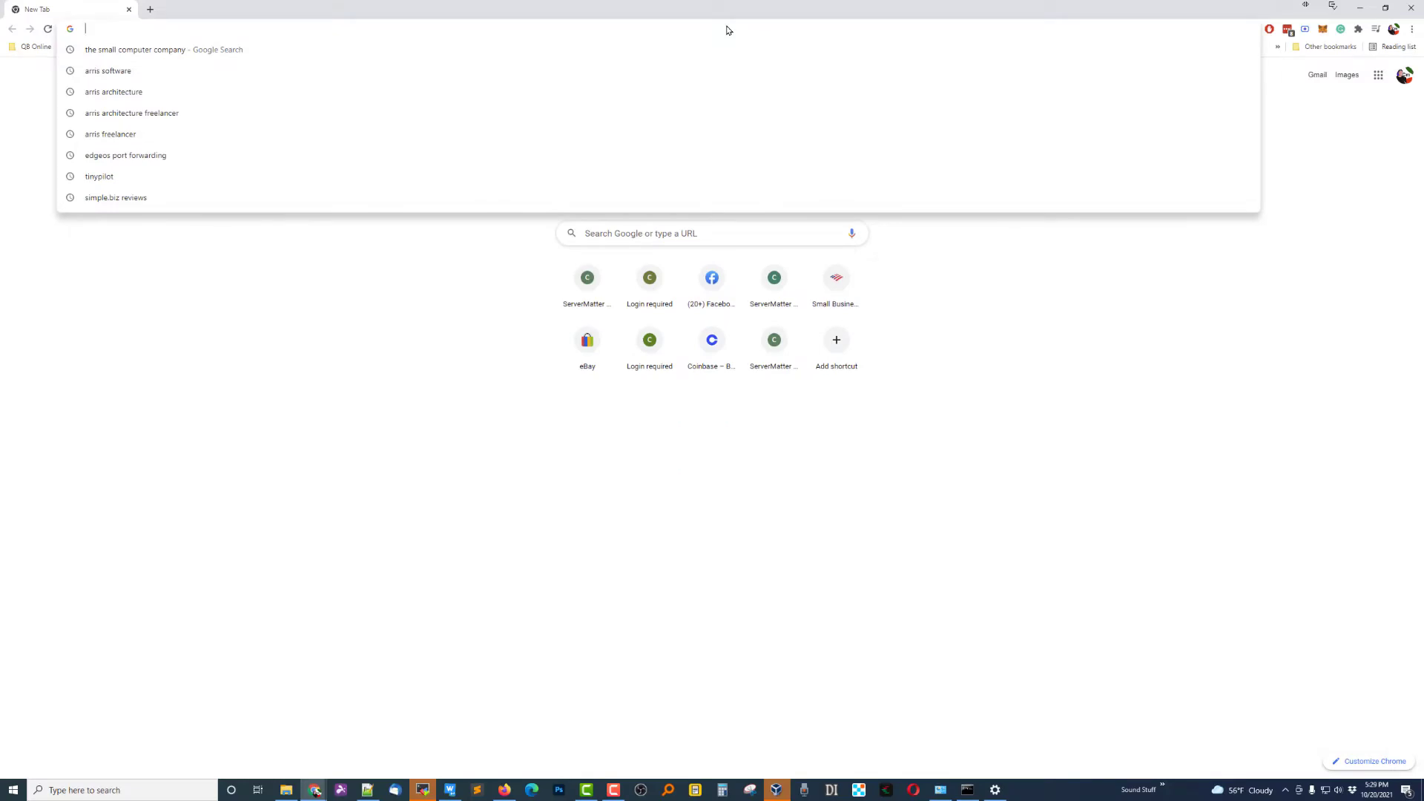
Step: Load cnn.com in Chrome and open a headline news story
text(cnn.com)
key(Return)
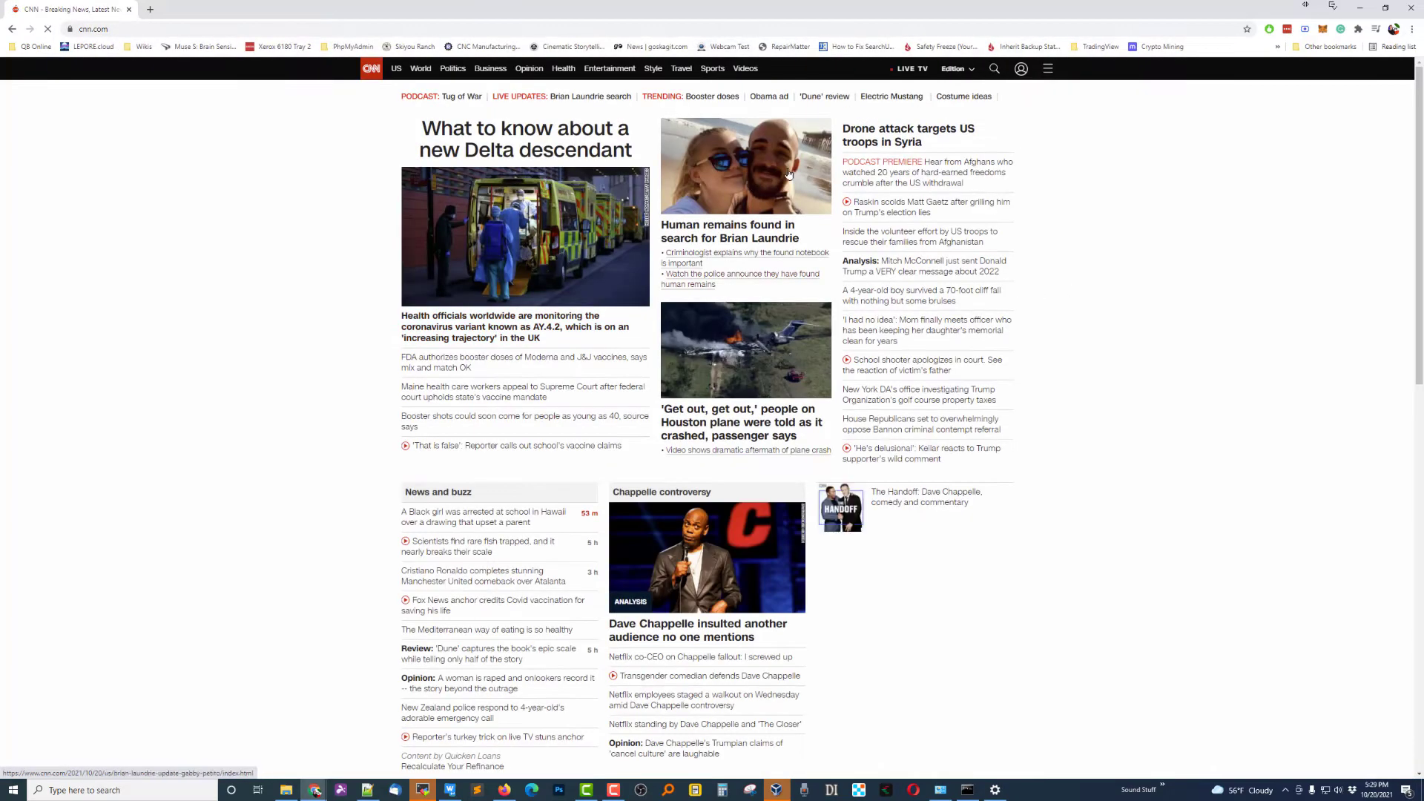
click(789, 173)
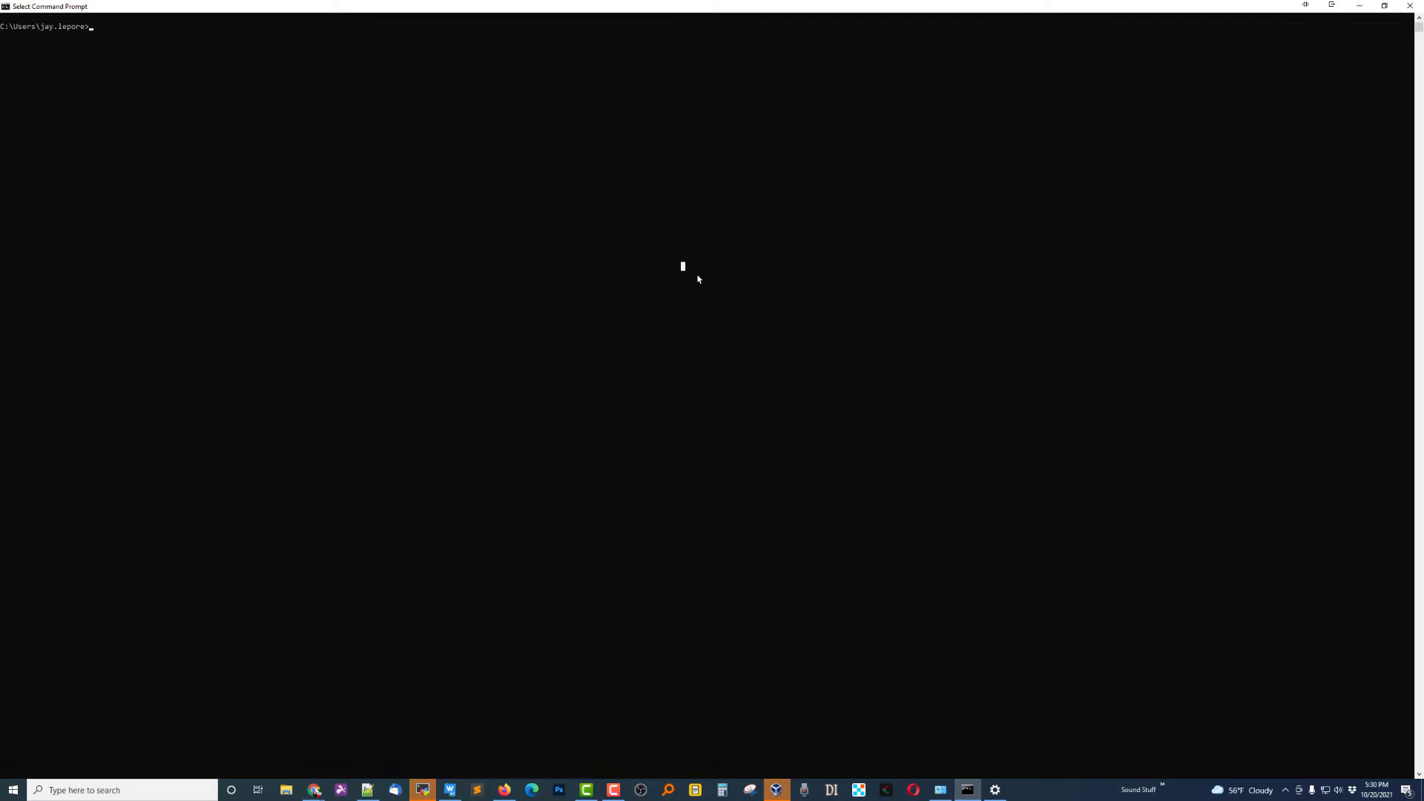
Step: Run ipconfig to confirm _Bottom Main got 192.168.1.38 with gateway 192.168.1.1
text(ipconfi)
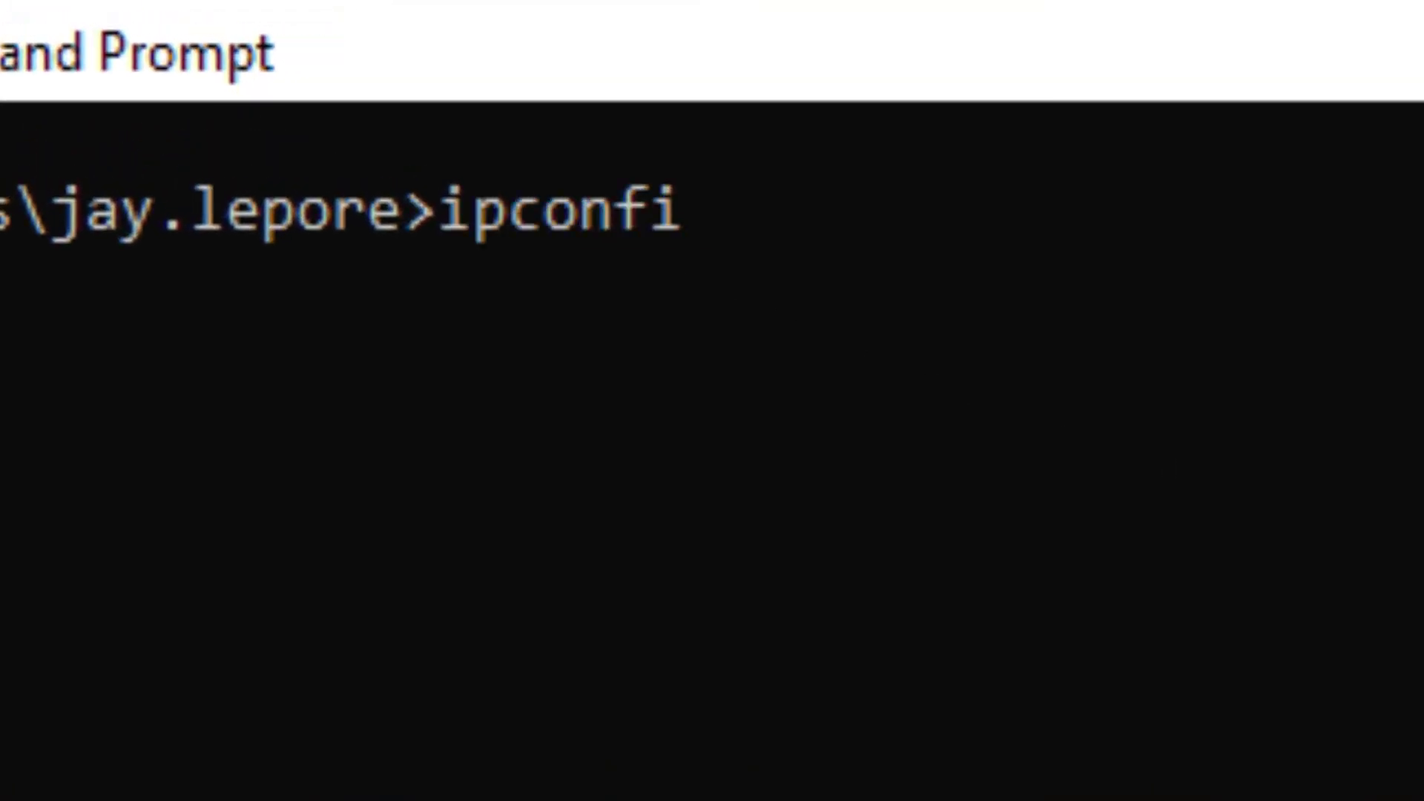
text(g)
key(Return)
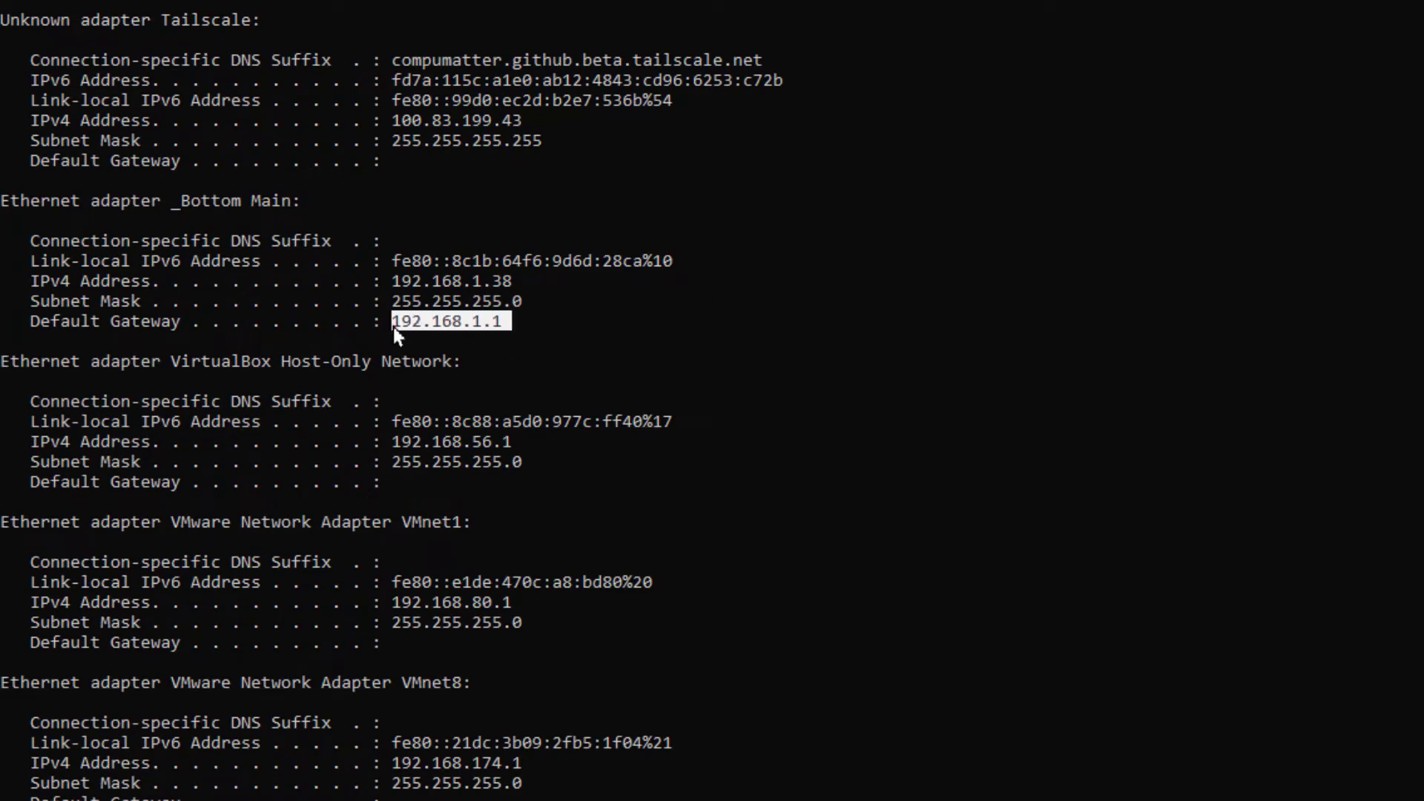
click(461, 281)
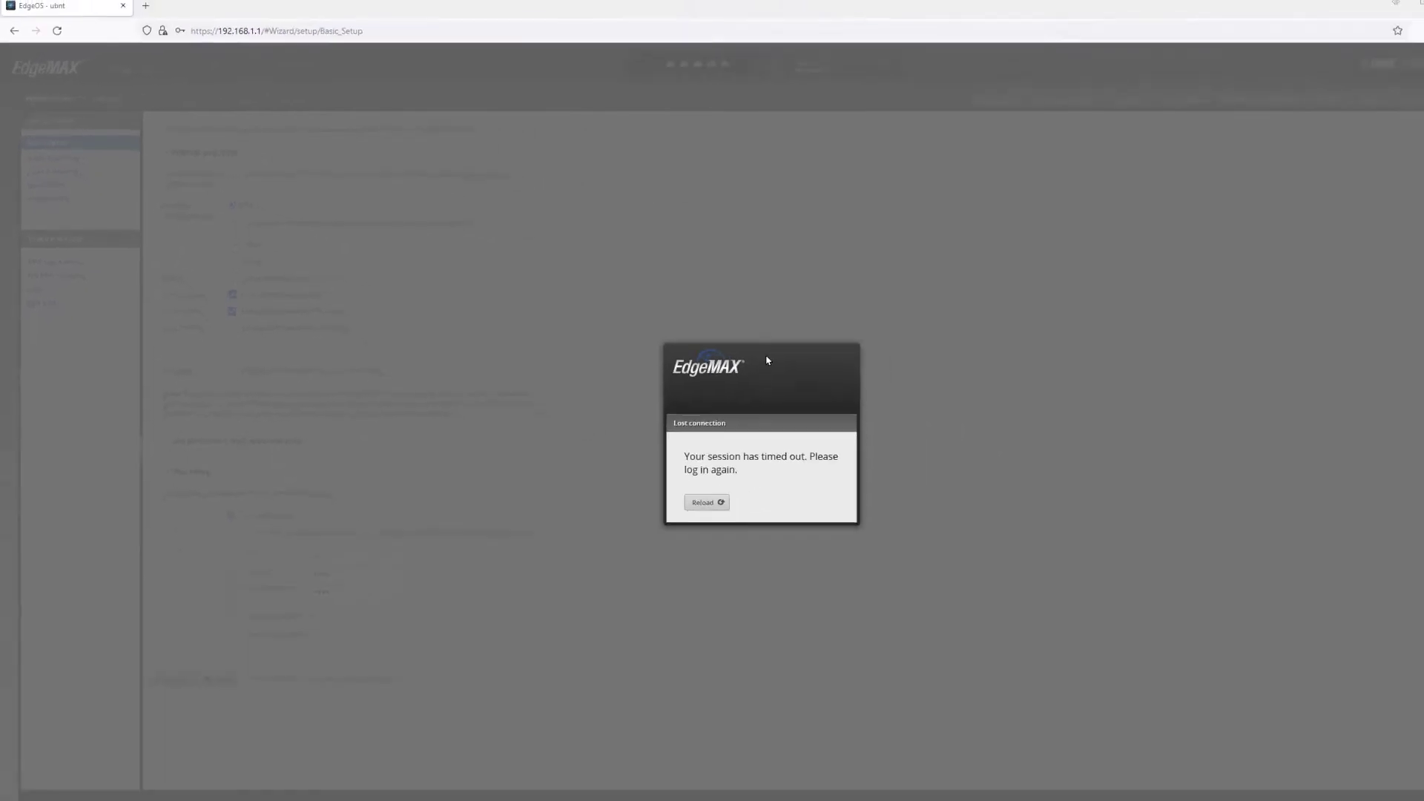
Step: Reload the timed-out EdgeOS session and log in with the ubnt credentials
click(655, 478)
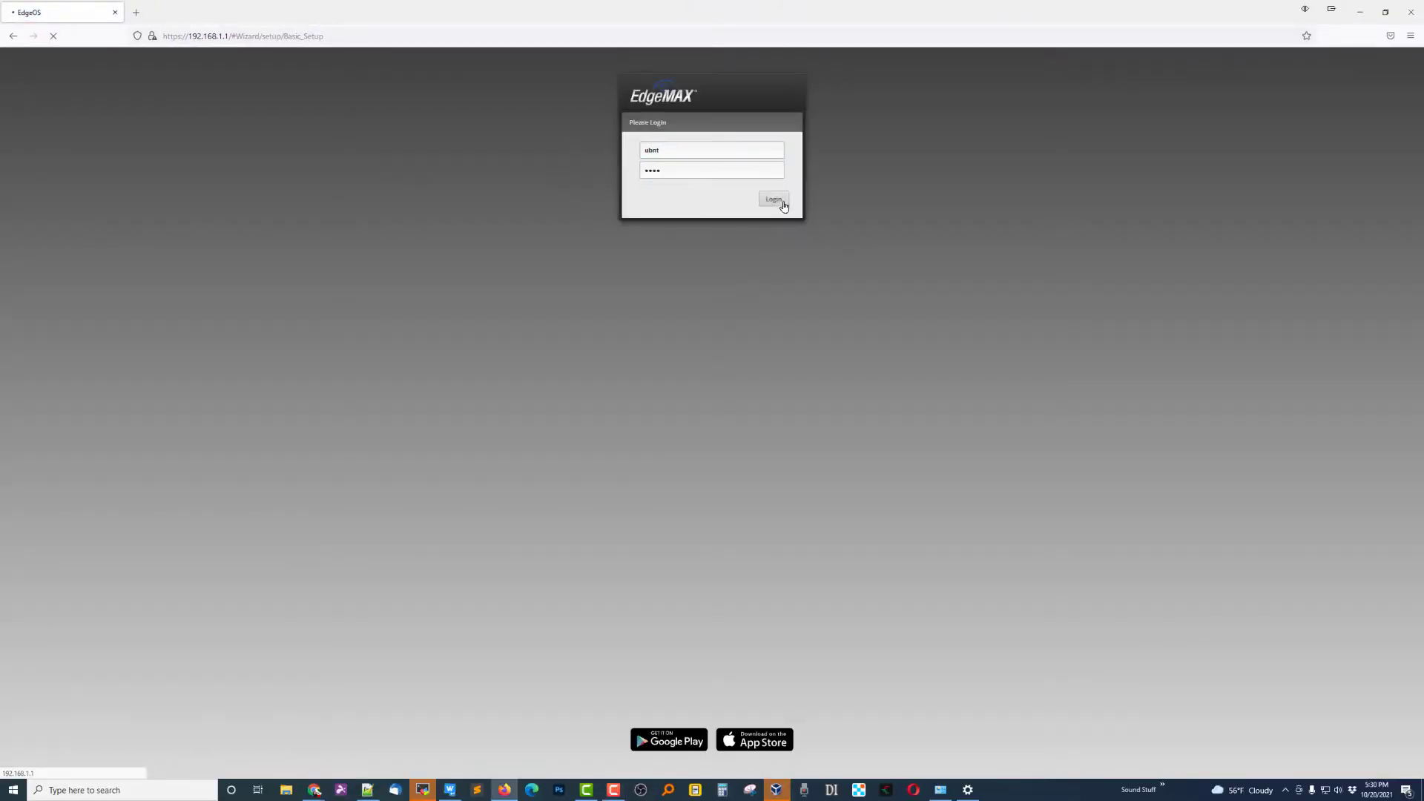
click(784, 207)
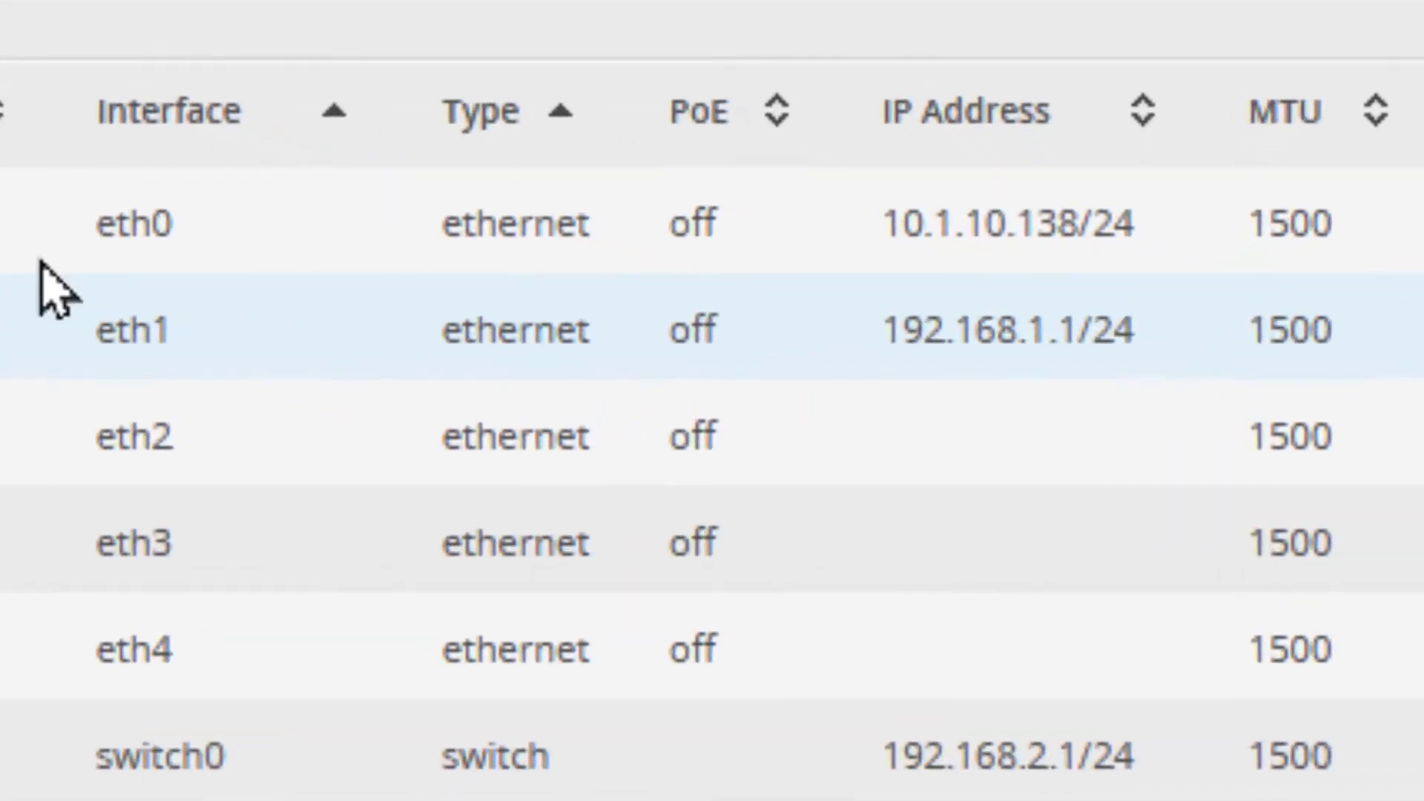
double_click(119, 326)
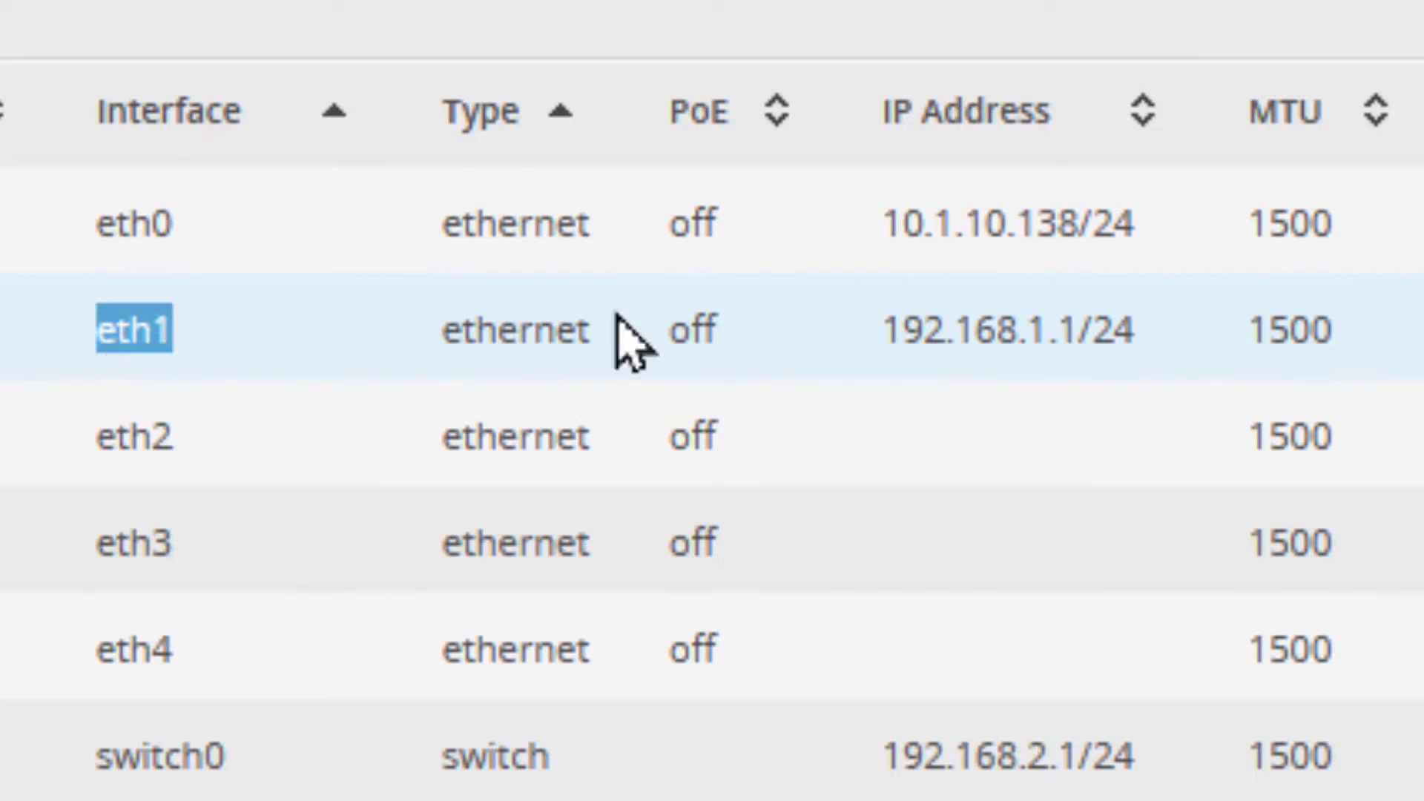
drag(710, 328, 438, 349)
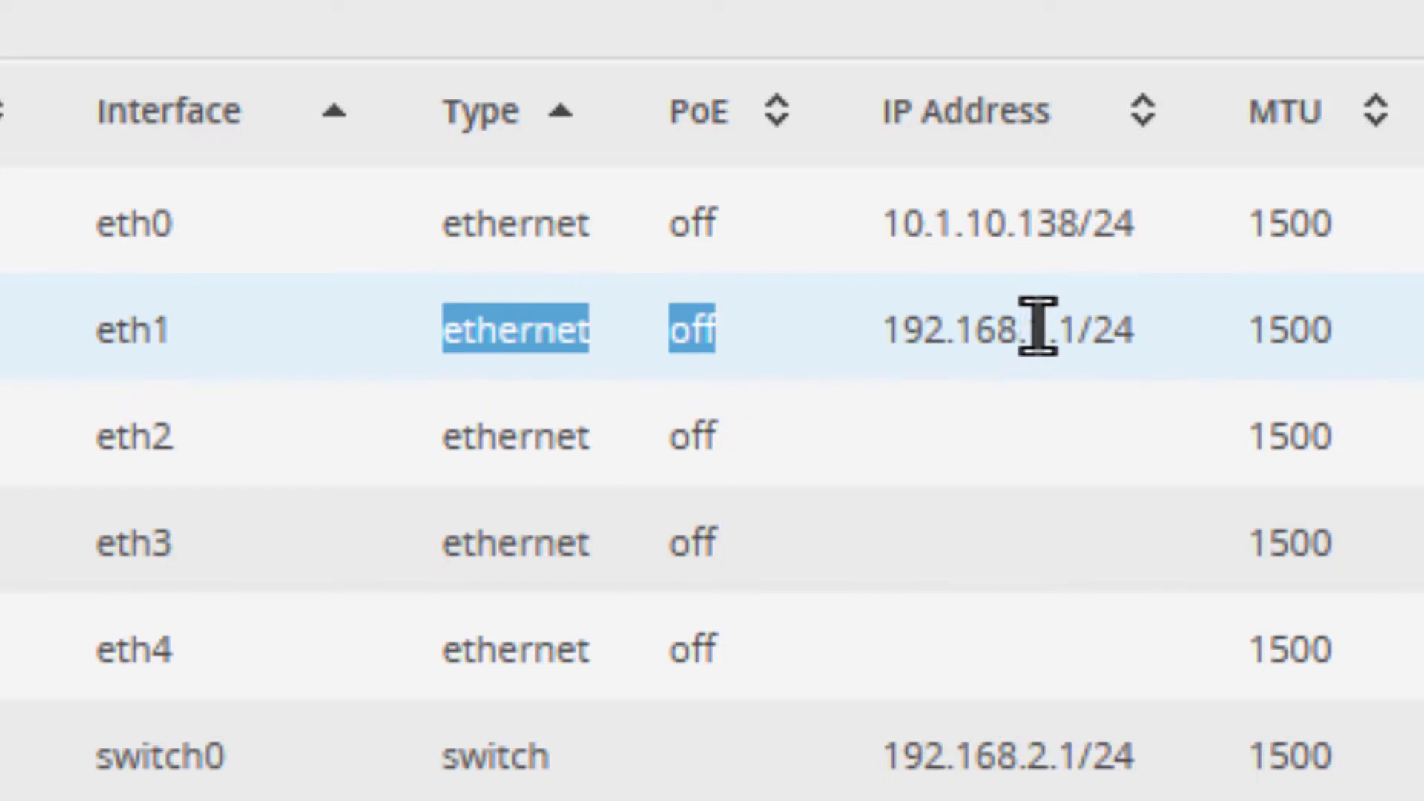
drag(1037, 326, 995, 327)
click(992, 315)
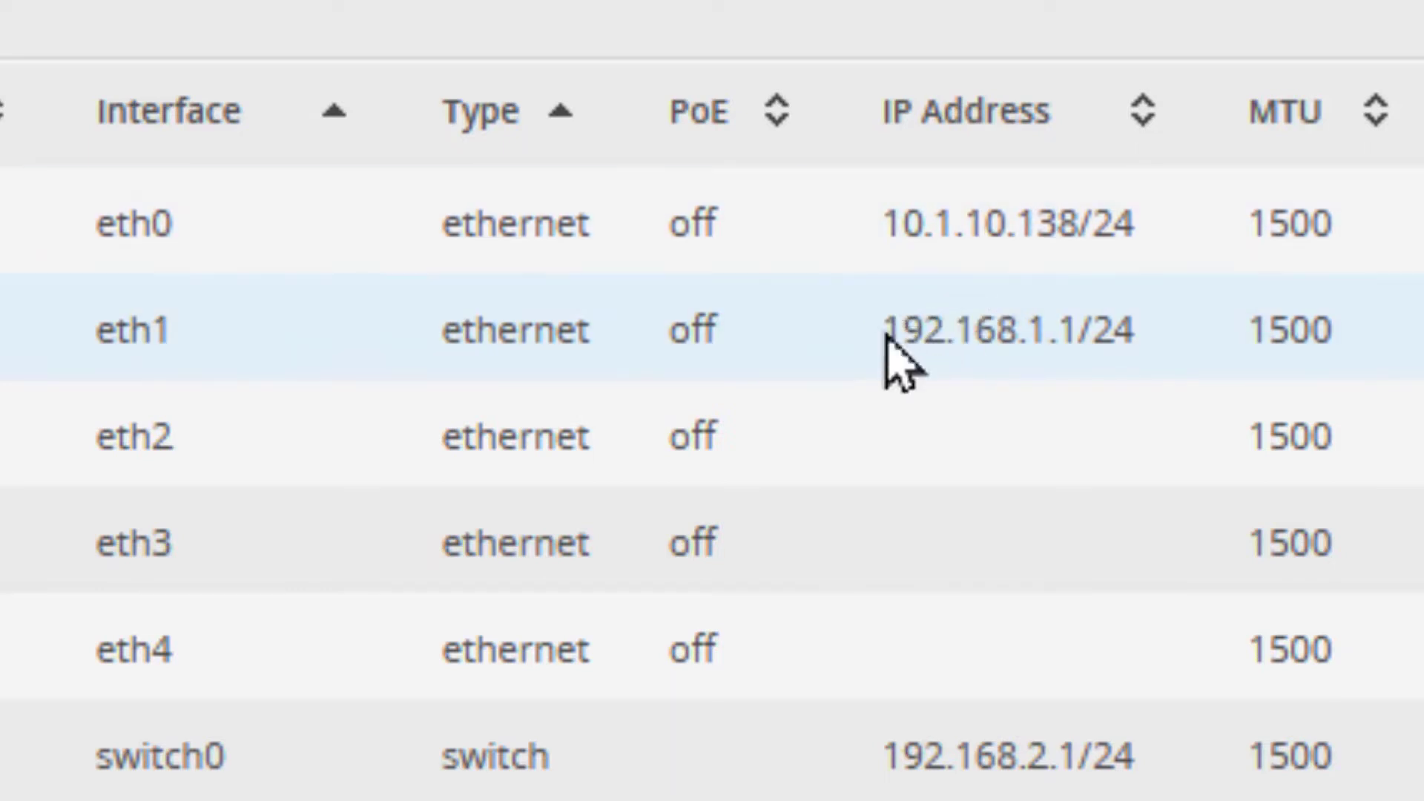
drag(881, 330, 1053, 311)
click(1052, 311)
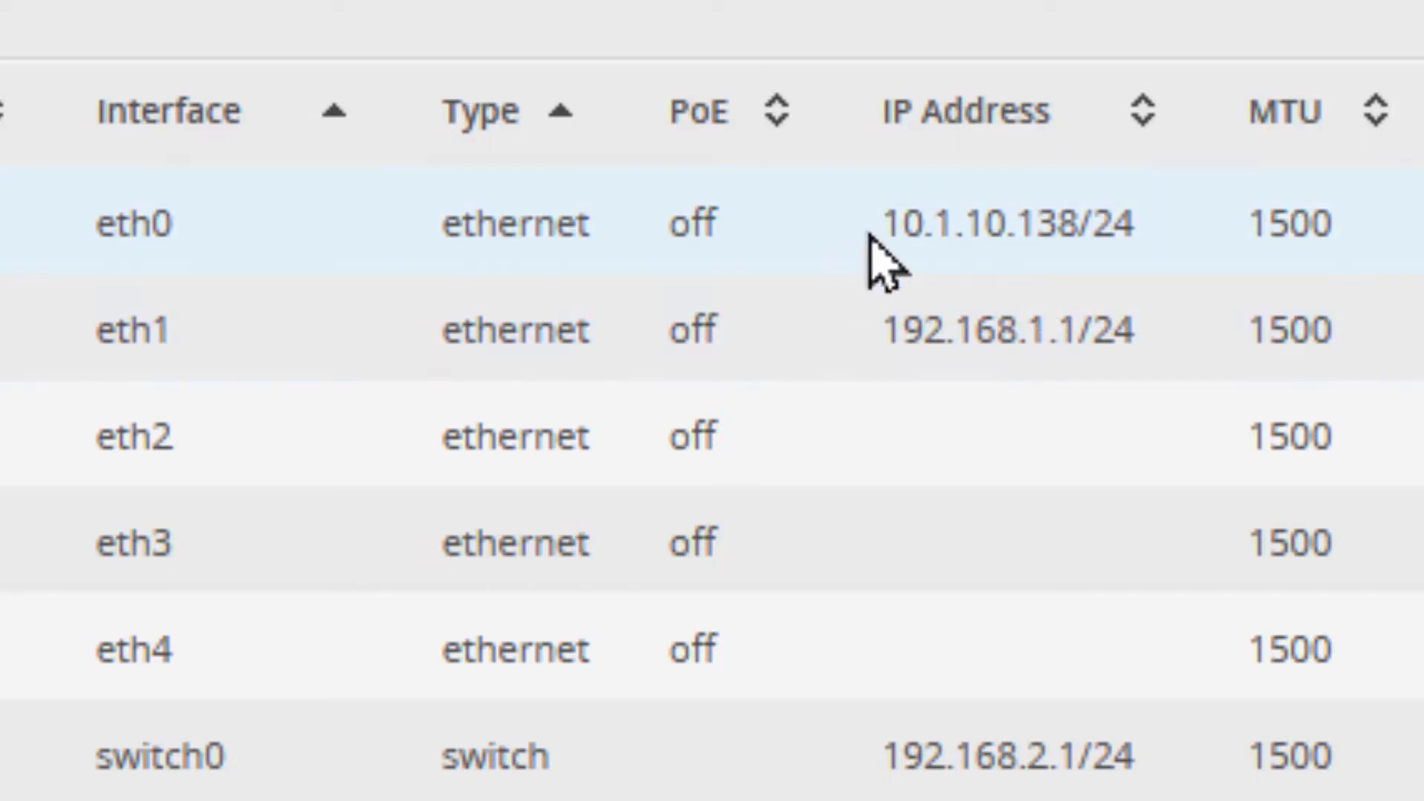
drag(897, 222, 1058, 215)
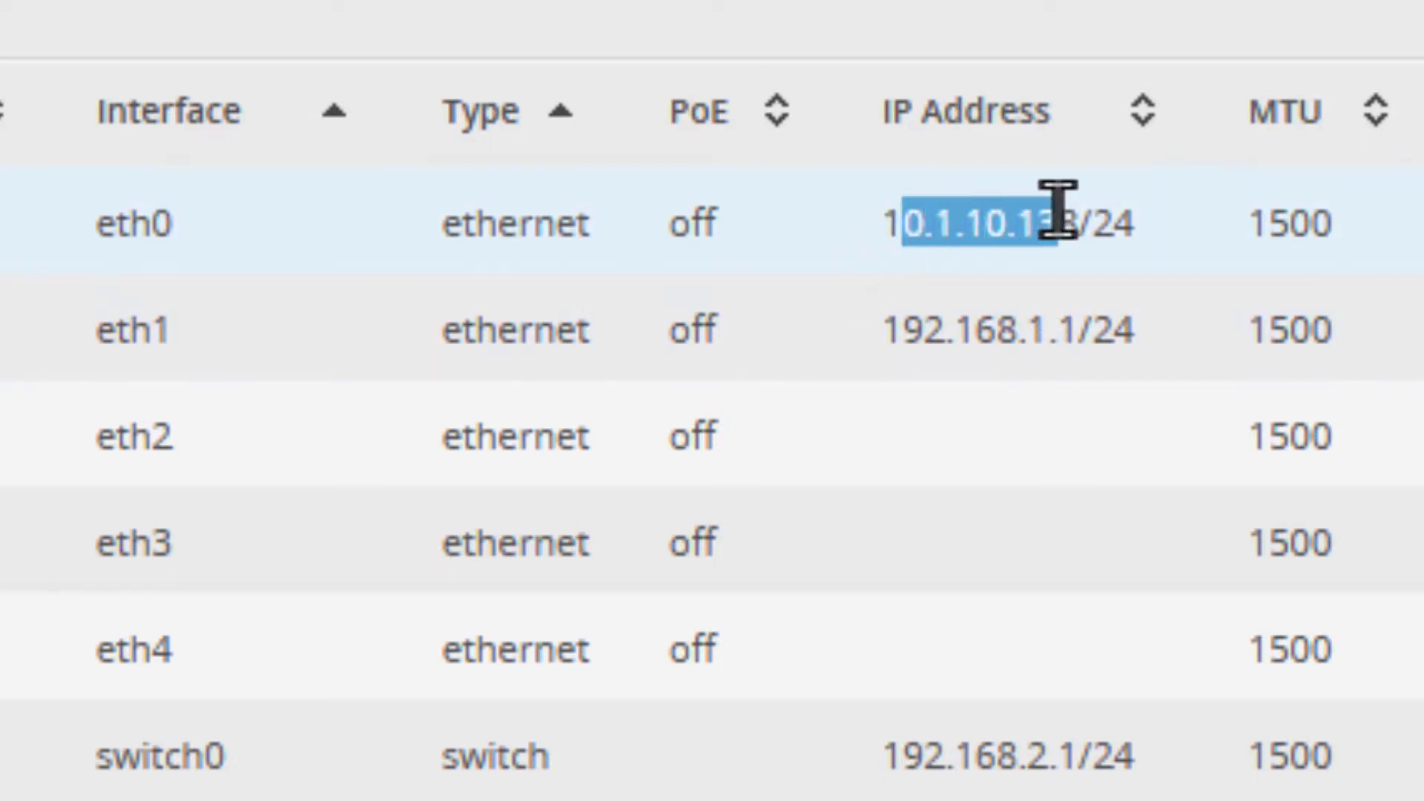
click(849, 242)
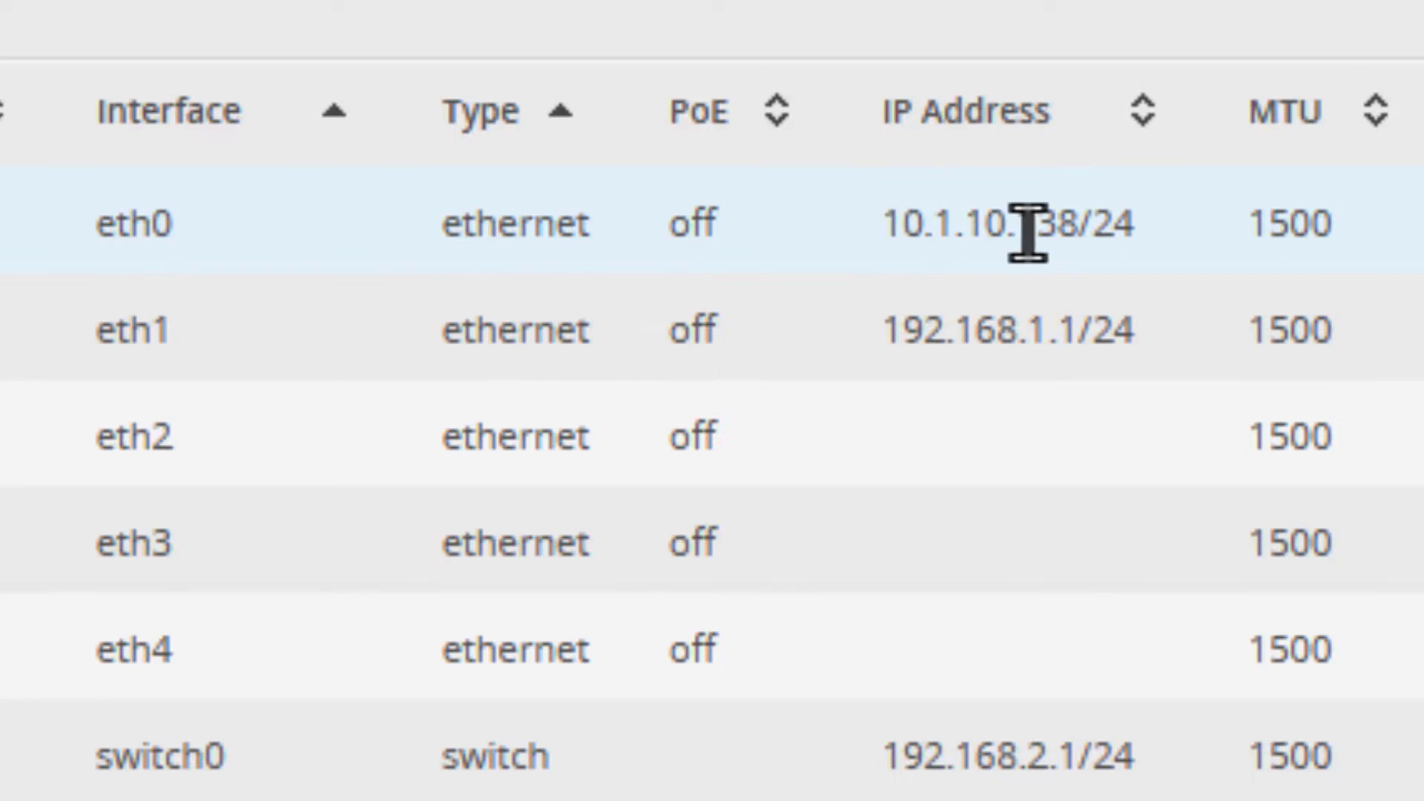
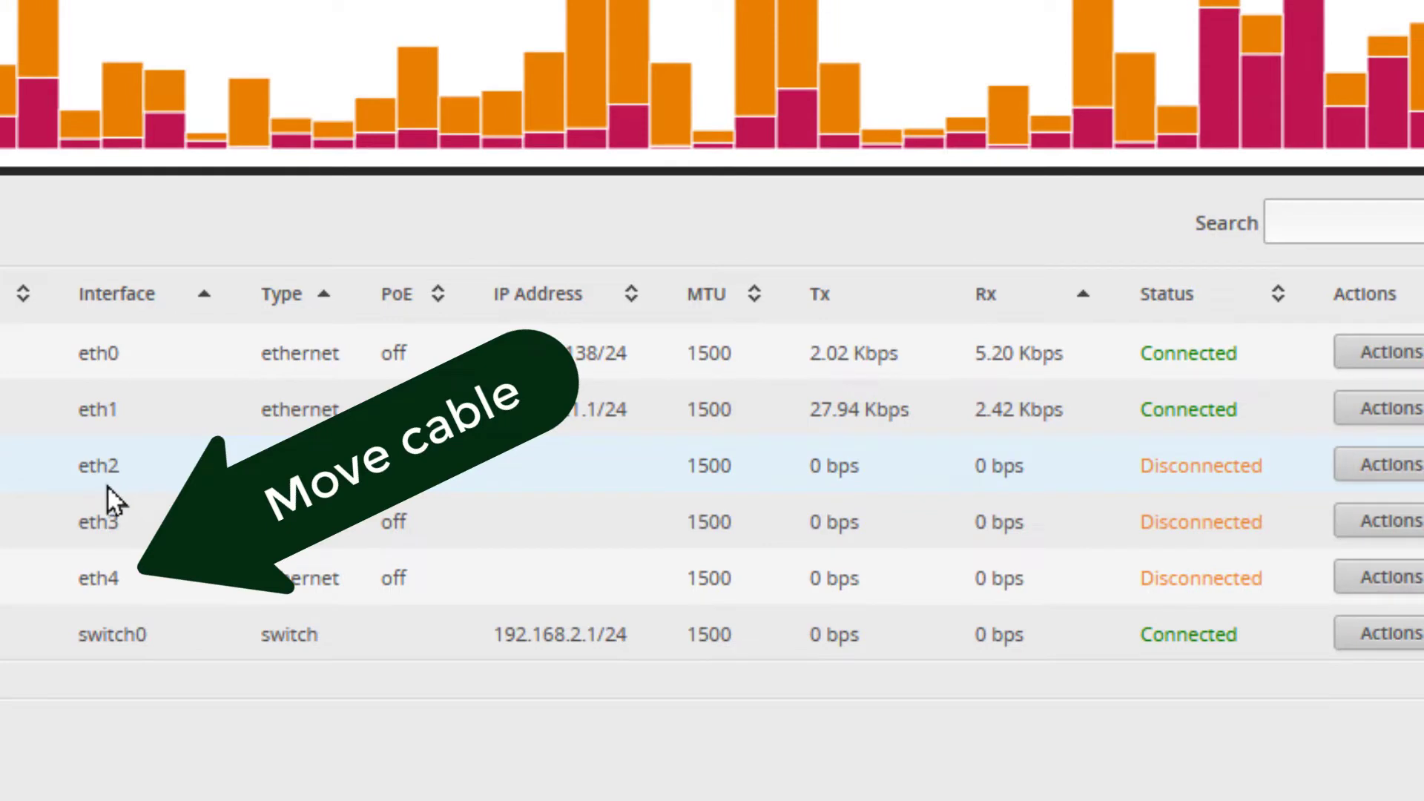
drag(625, 403, 570, 403)
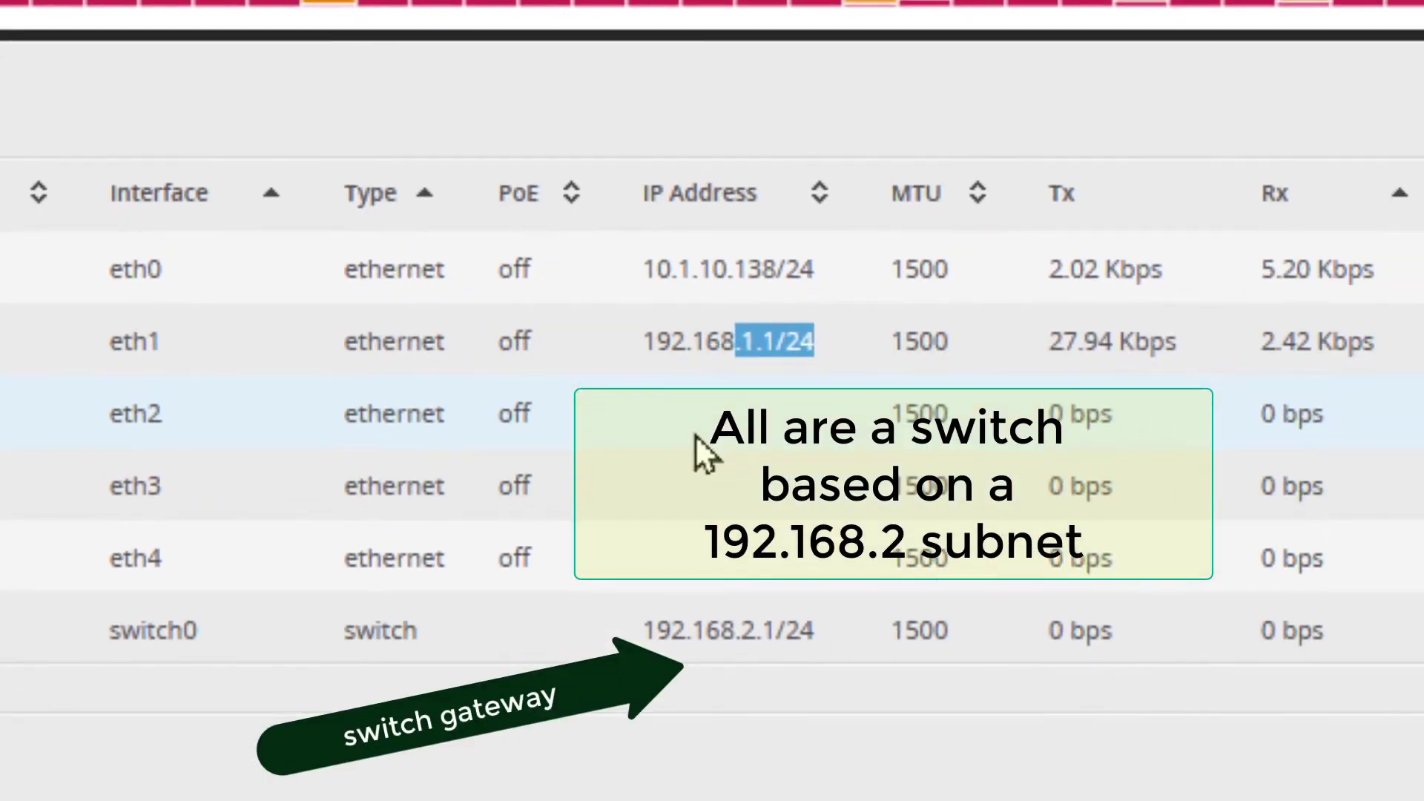
click(698, 438)
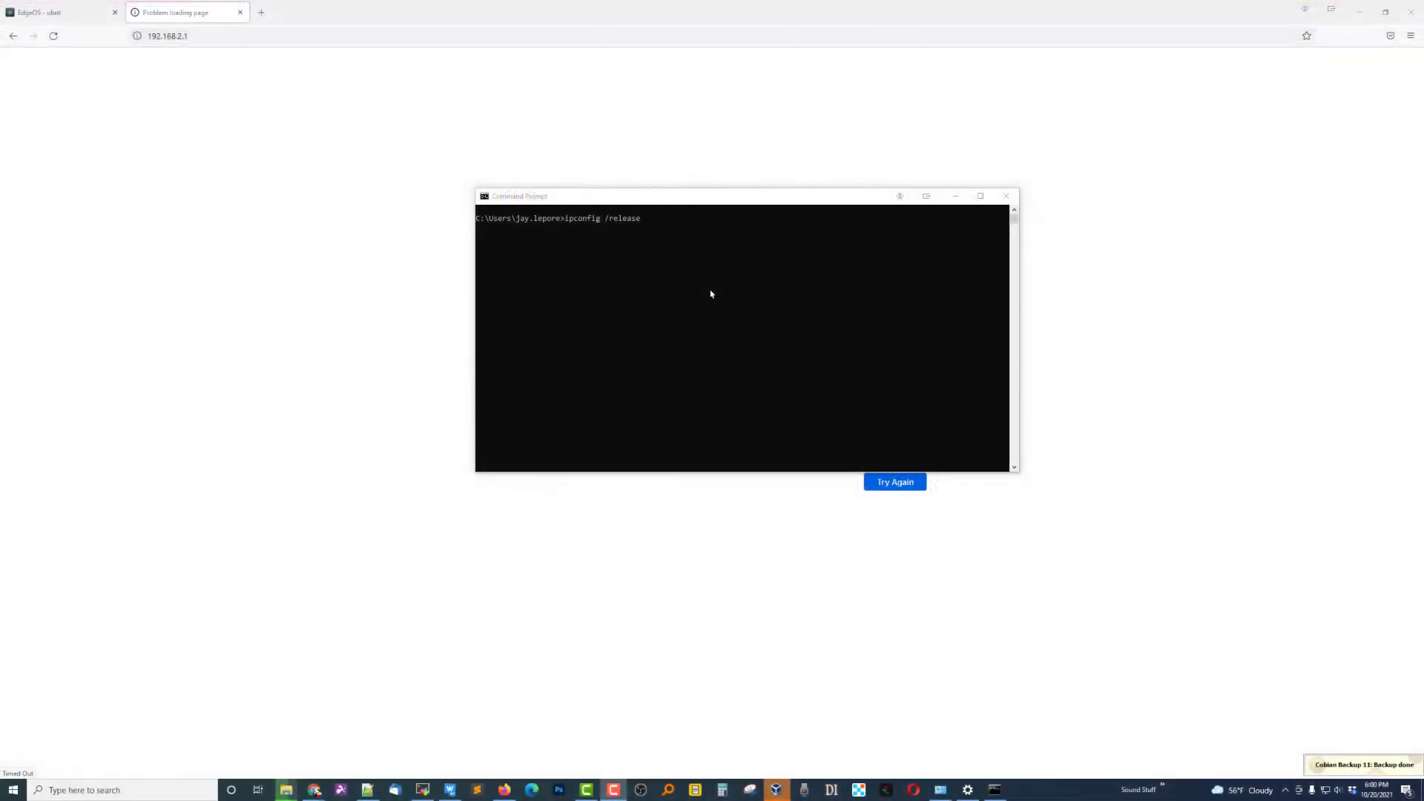
Step: Release and renew the PC's IP address, which now gets 192.168.2.38 with gateway 192.168.2.1
click(564, 244)
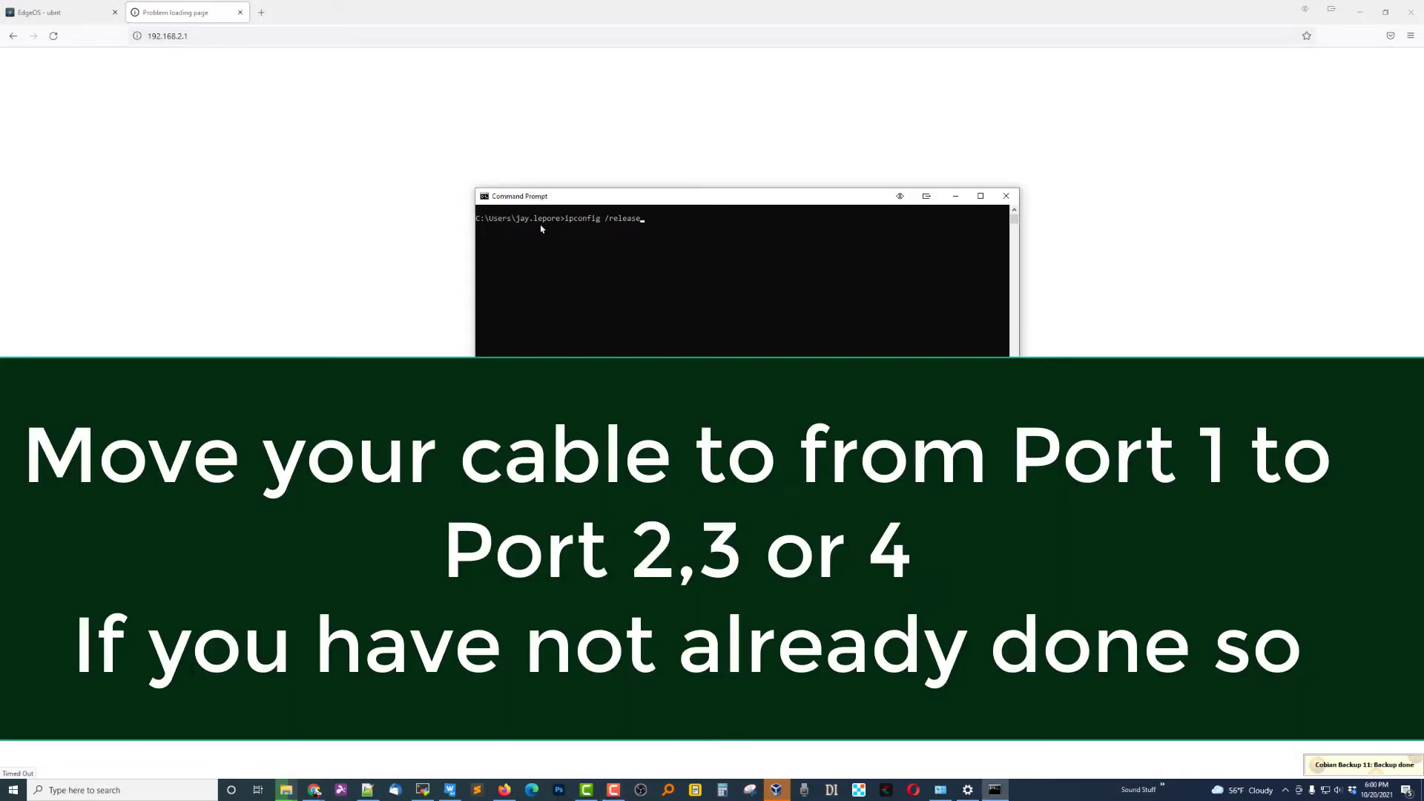
key(Return)
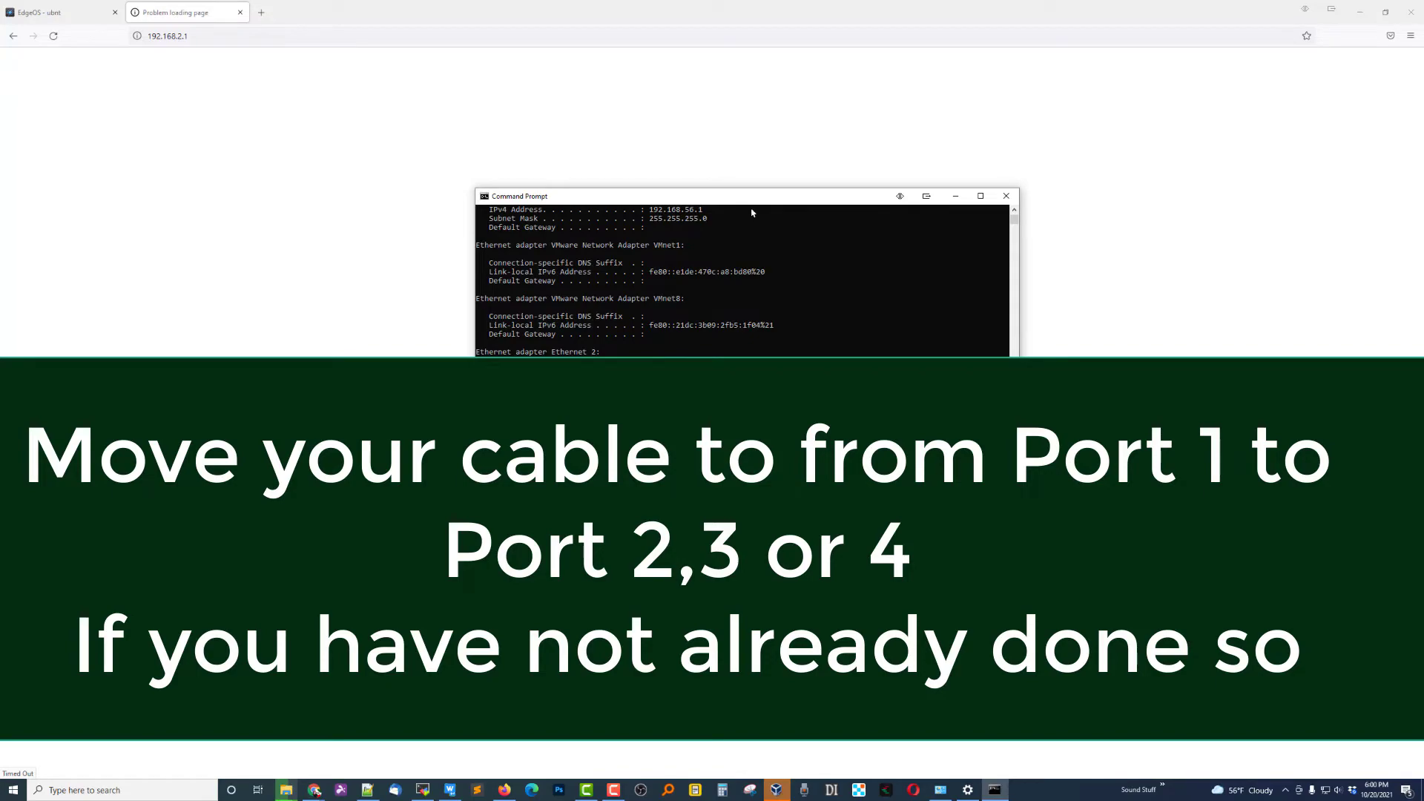
key(Return)
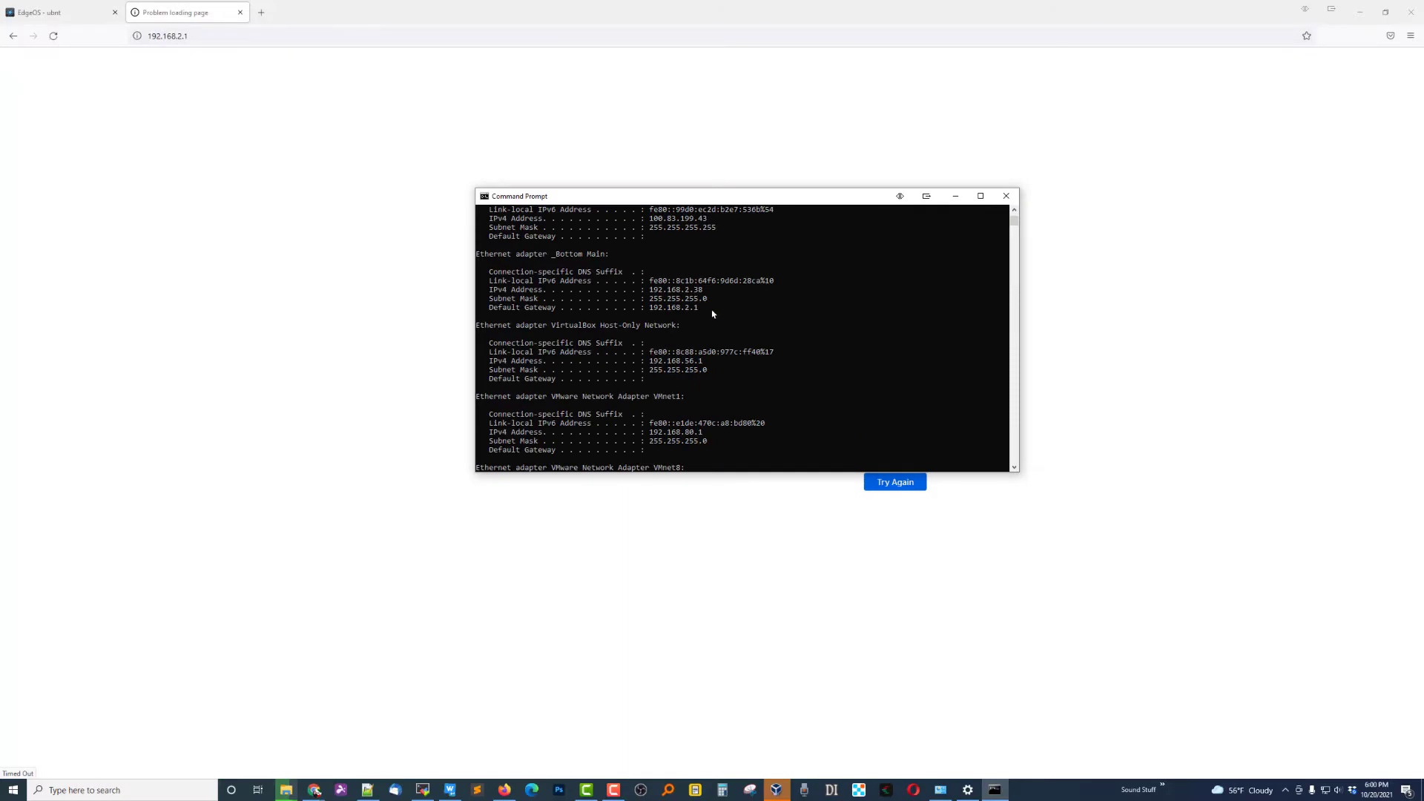
drag(743, 312, 289, 275)
click(767, 336)
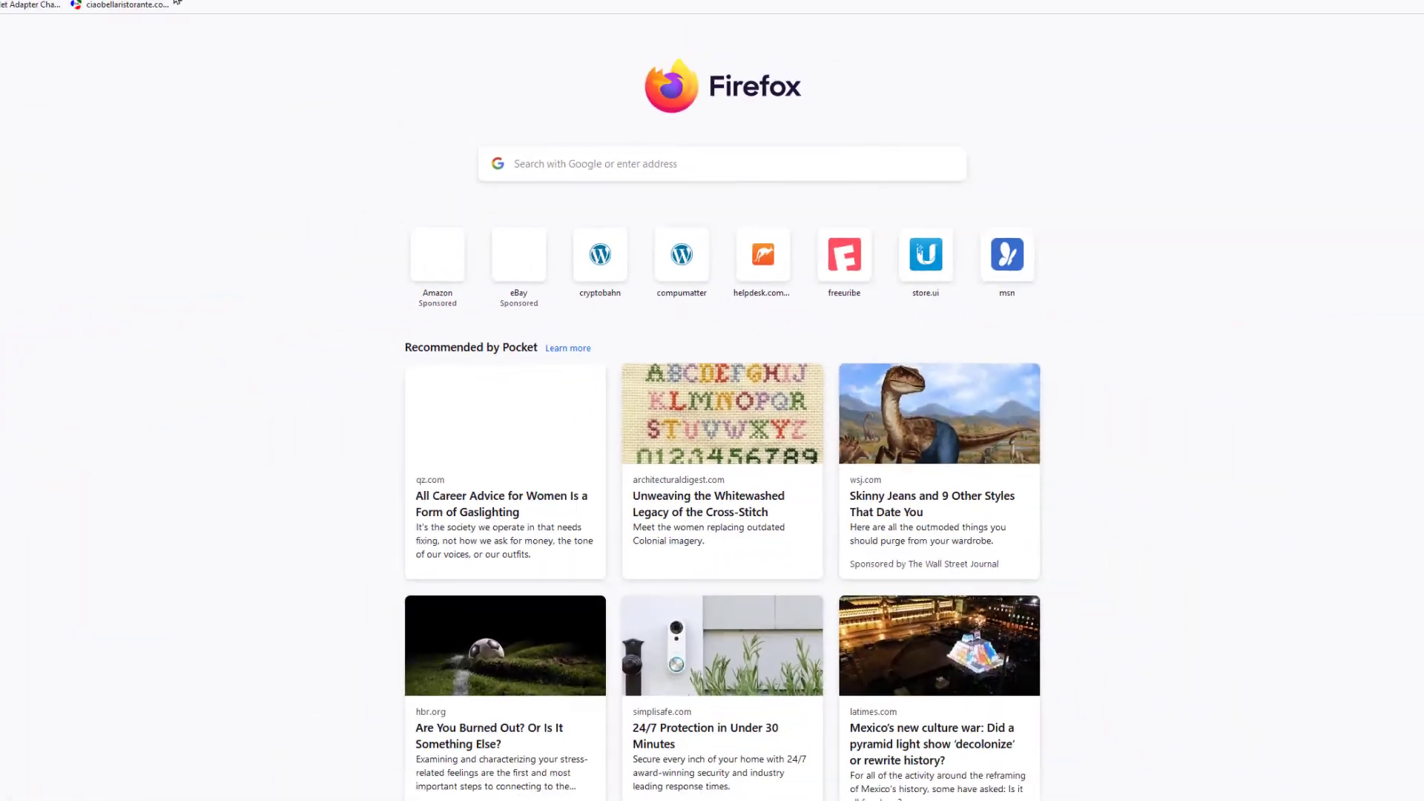
click(601, 38)
text(https://192.168.2.1/)
key(BackSpace)
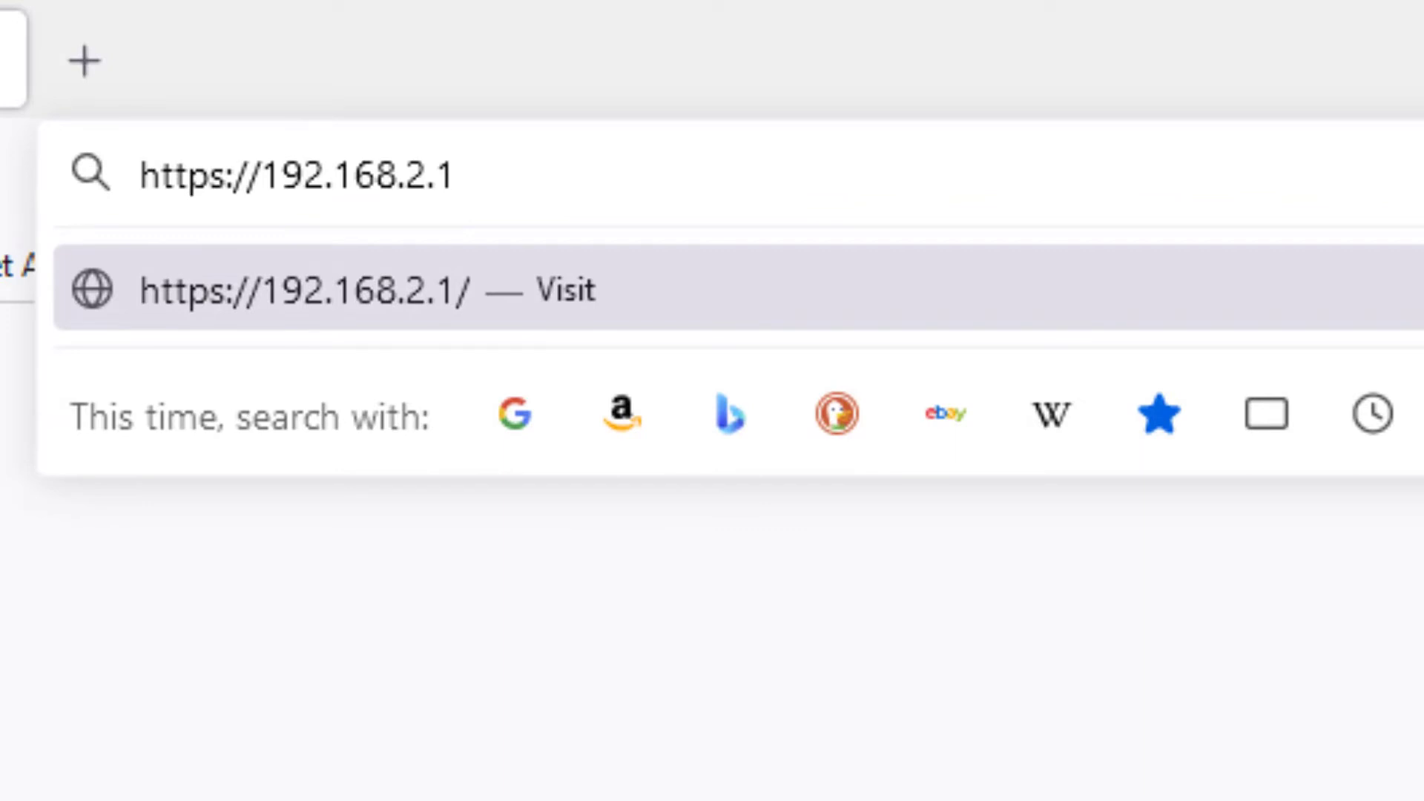
key(Return)
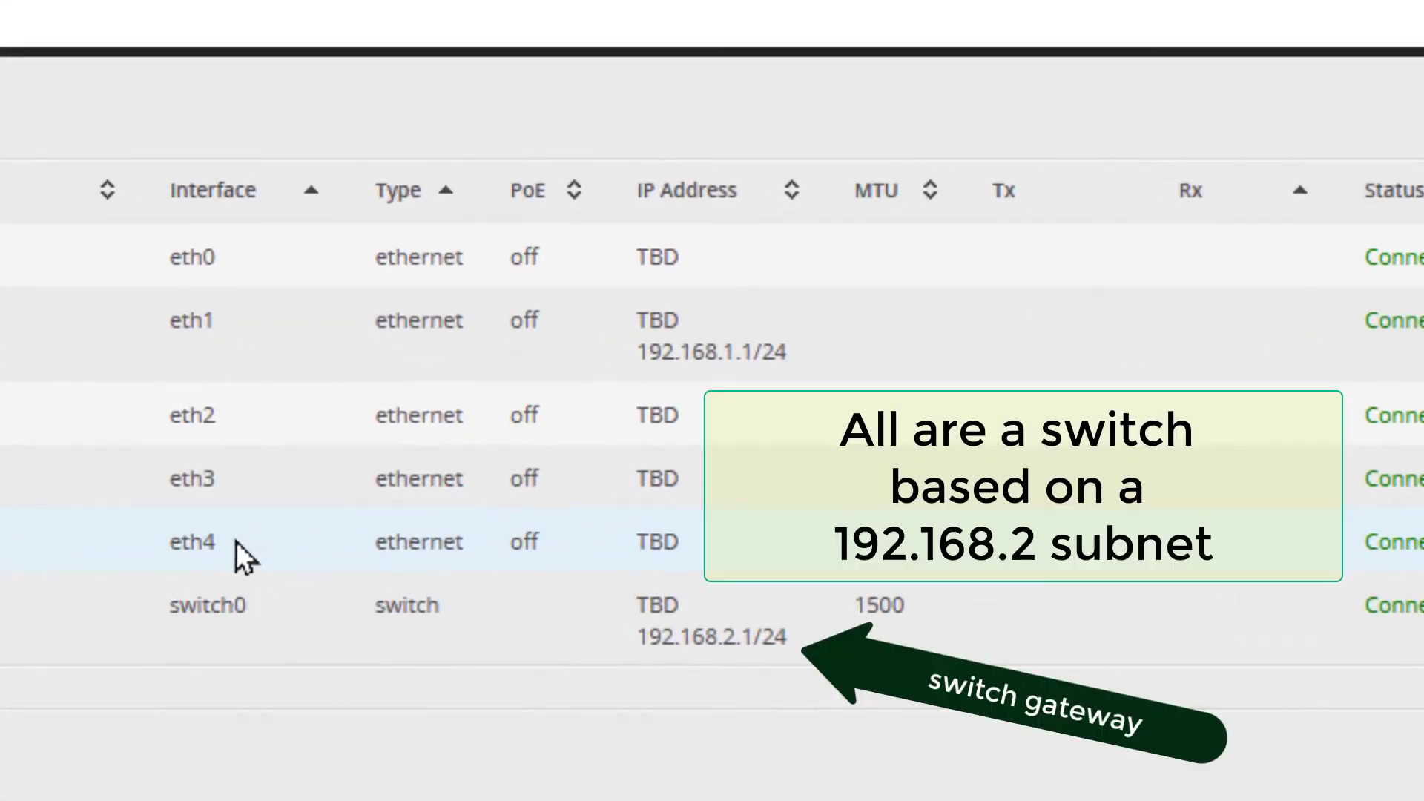
drag(226, 542, 168, 541)
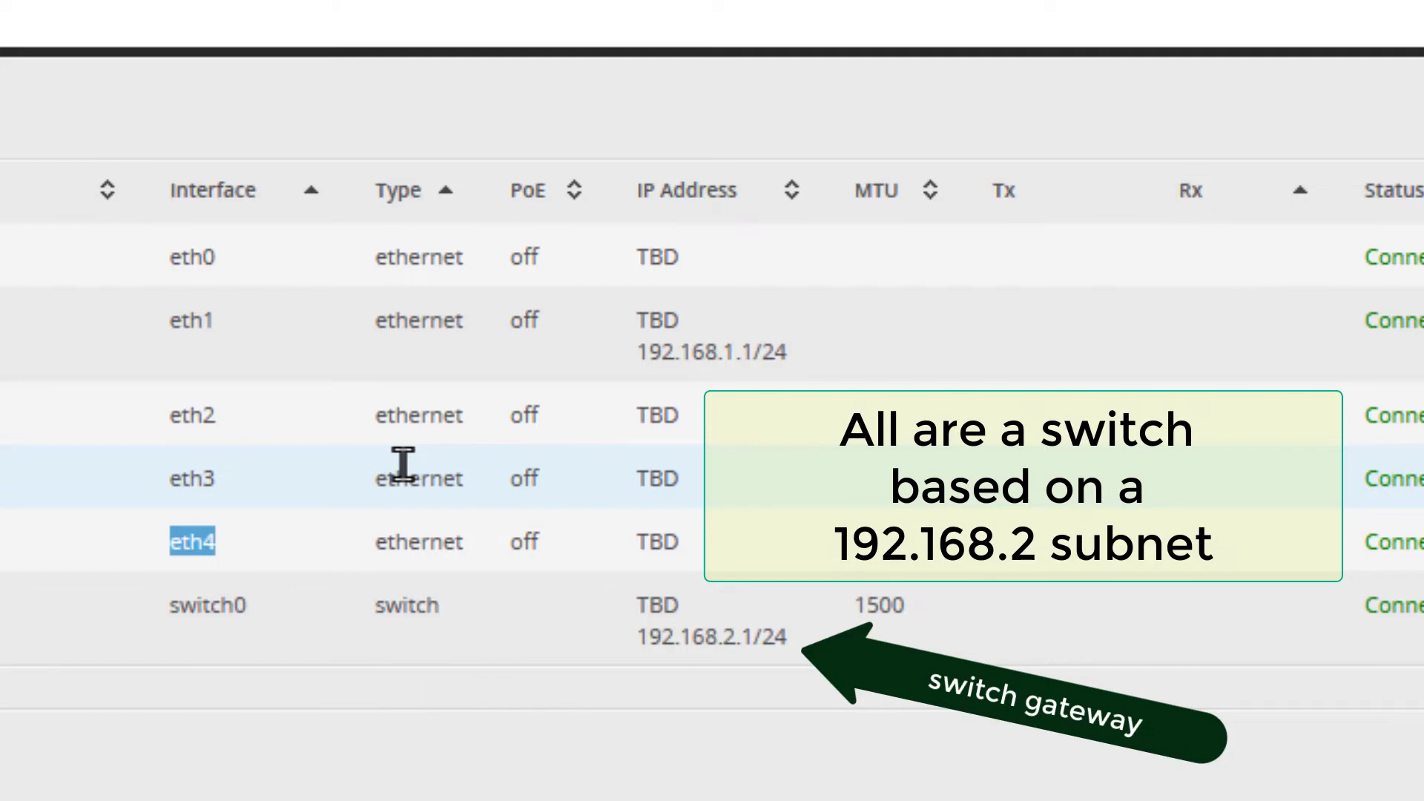
click(410, 531)
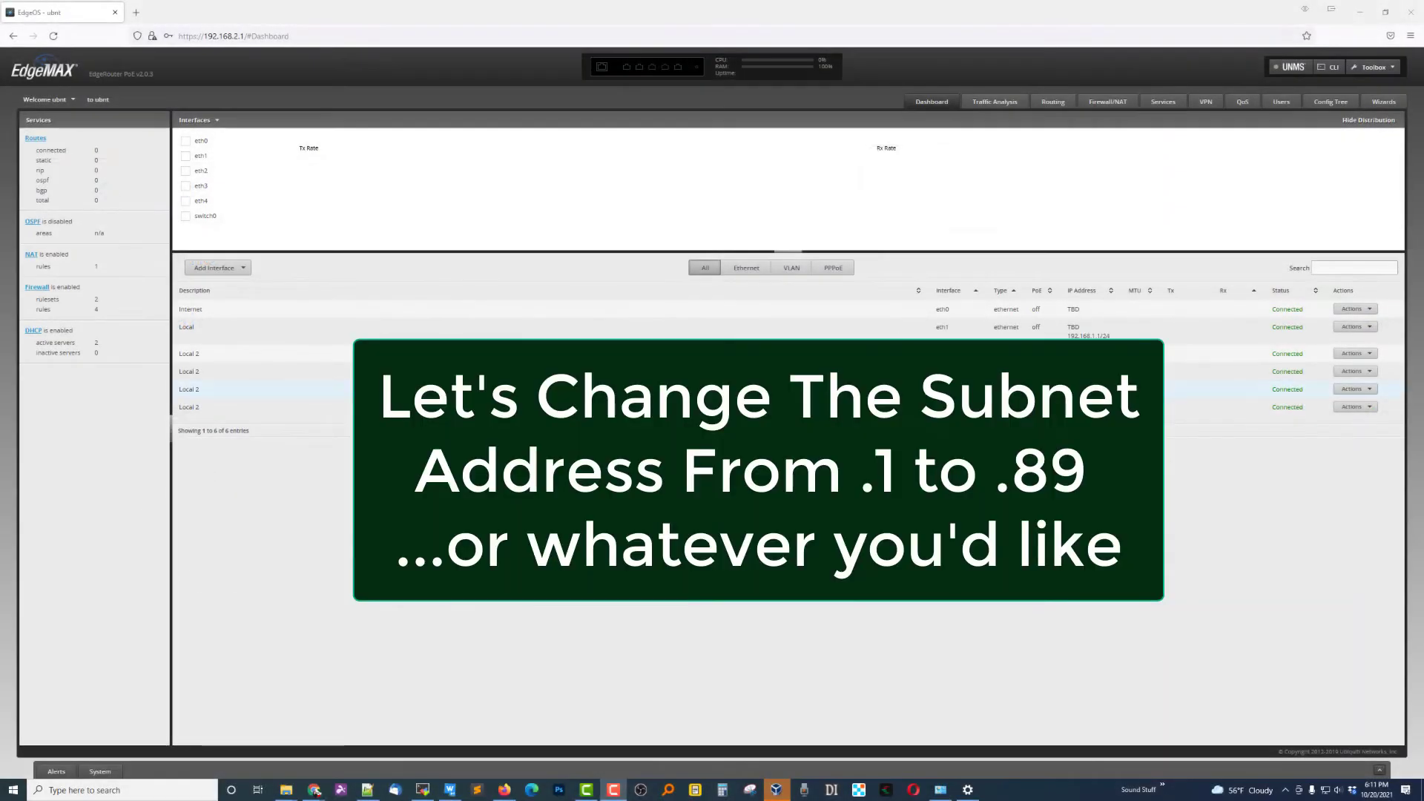
Step: In eth1's Config dialog, change the third octet to 89, making it 192.168.89.1/24, and save
double_click(943, 327)
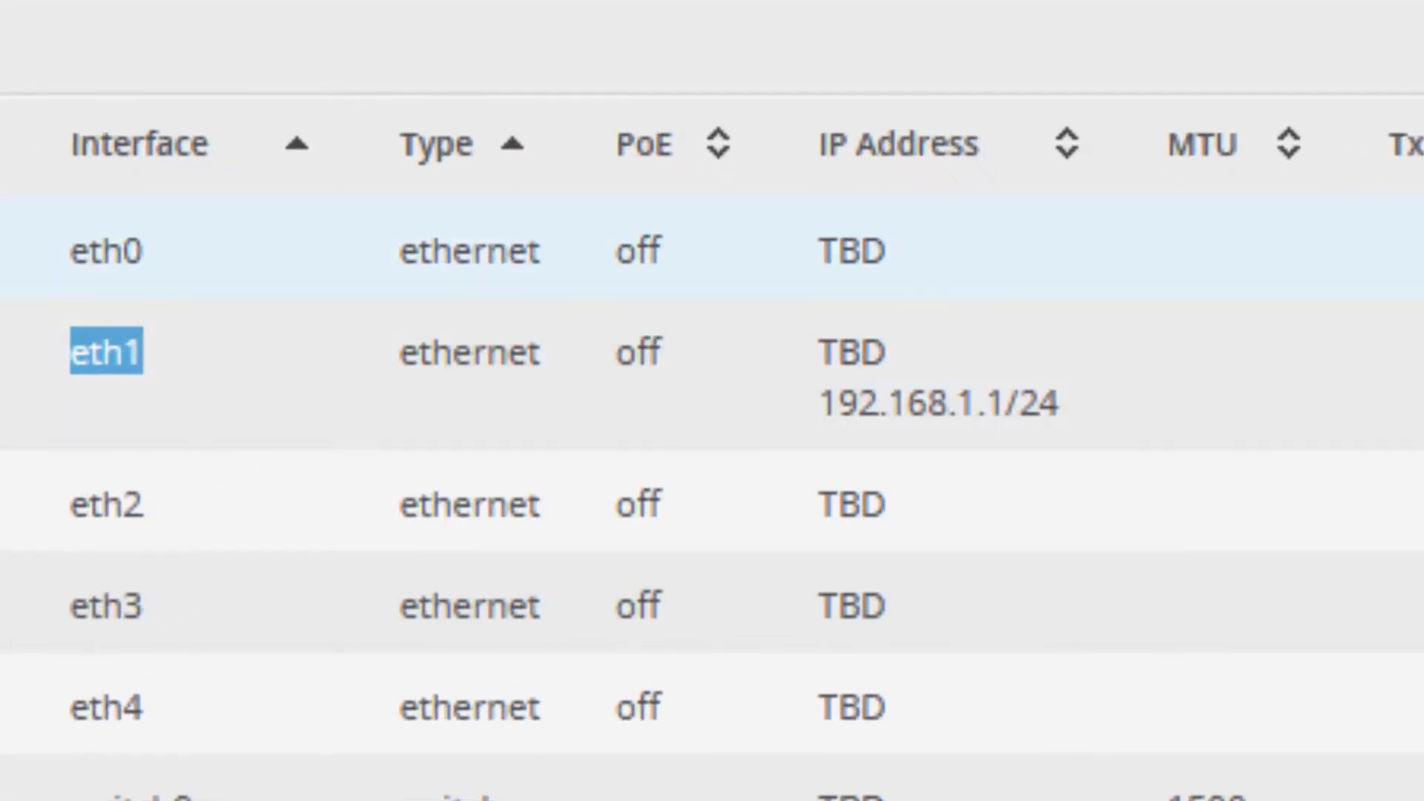
click(1393, 350)
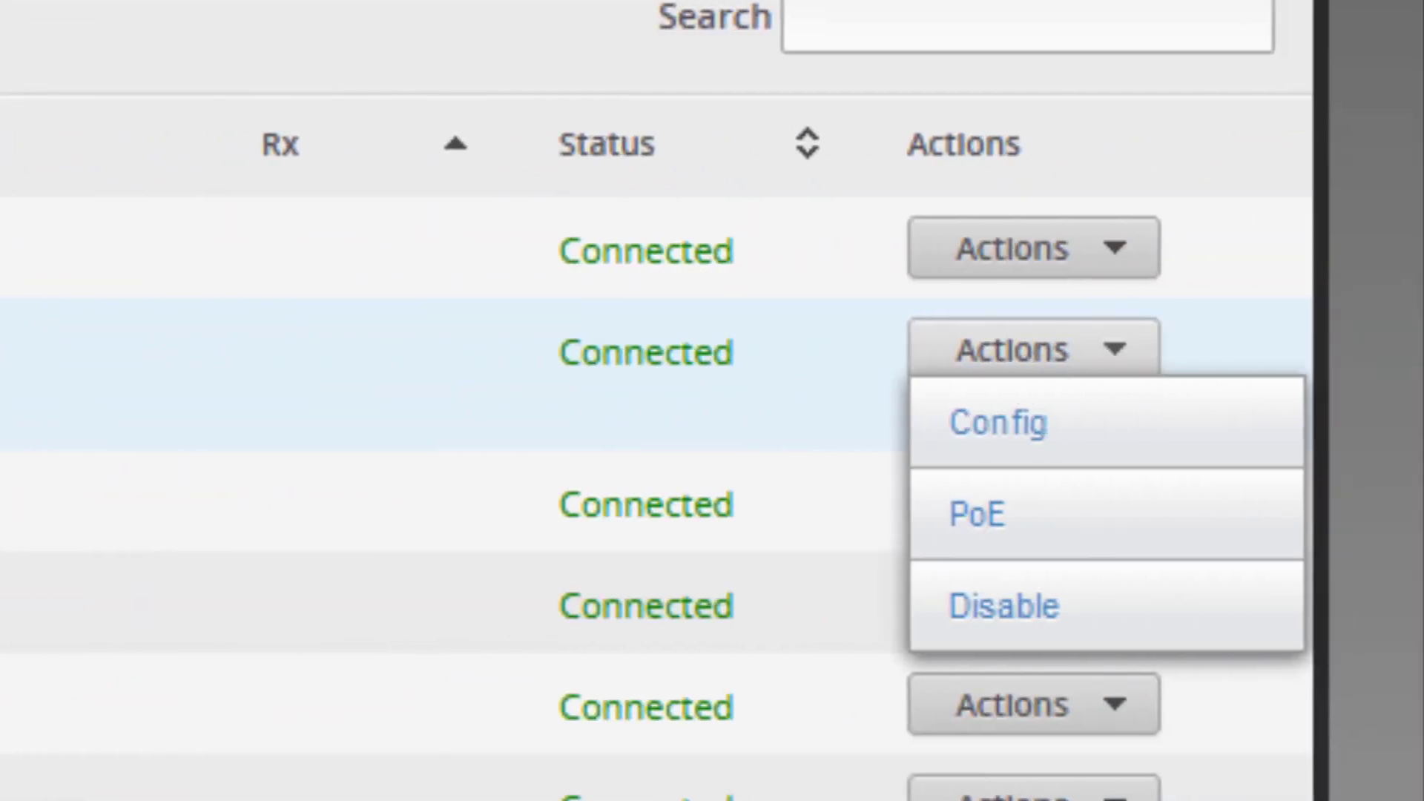
click(633, 391)
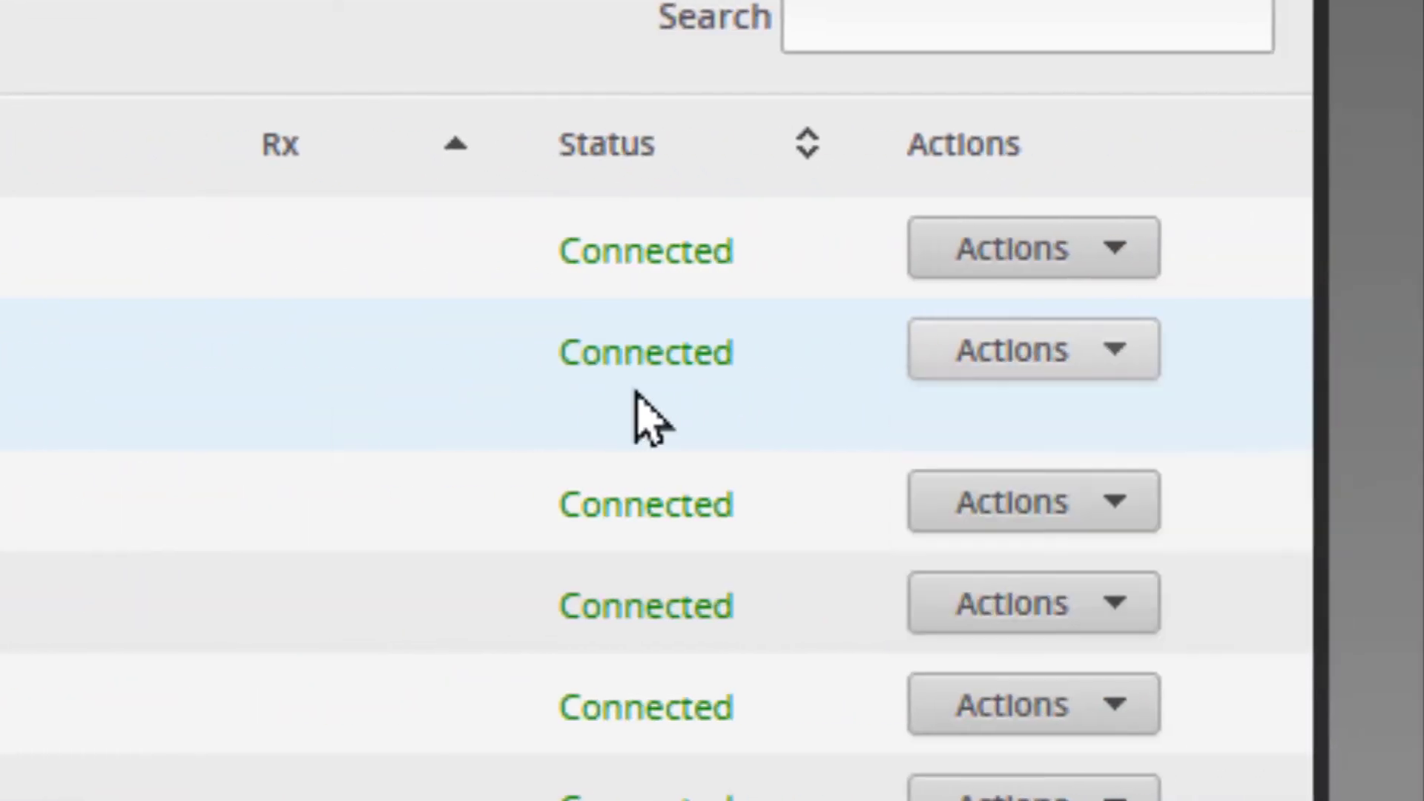
click(998, 356)
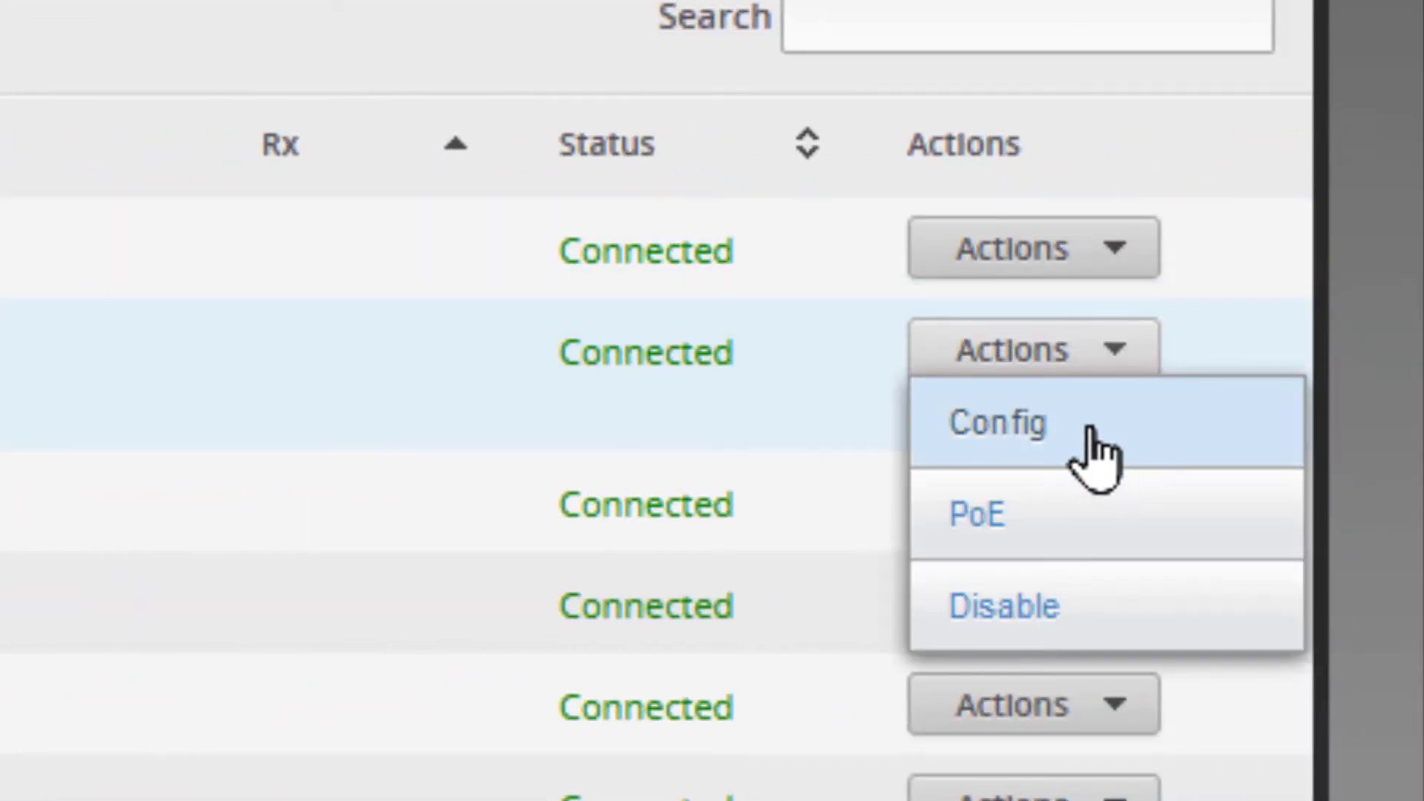
click(1094, 438)
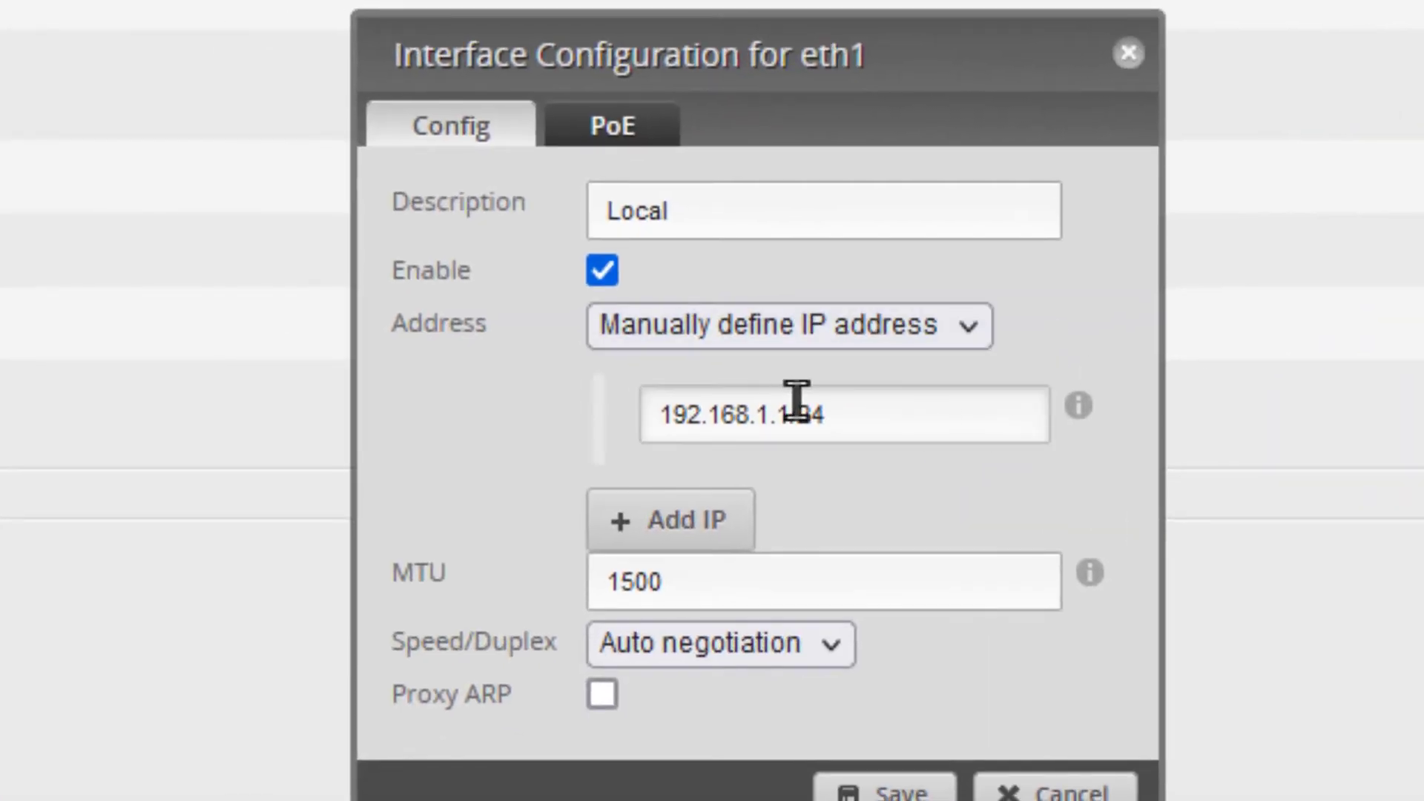
click(757, 412)
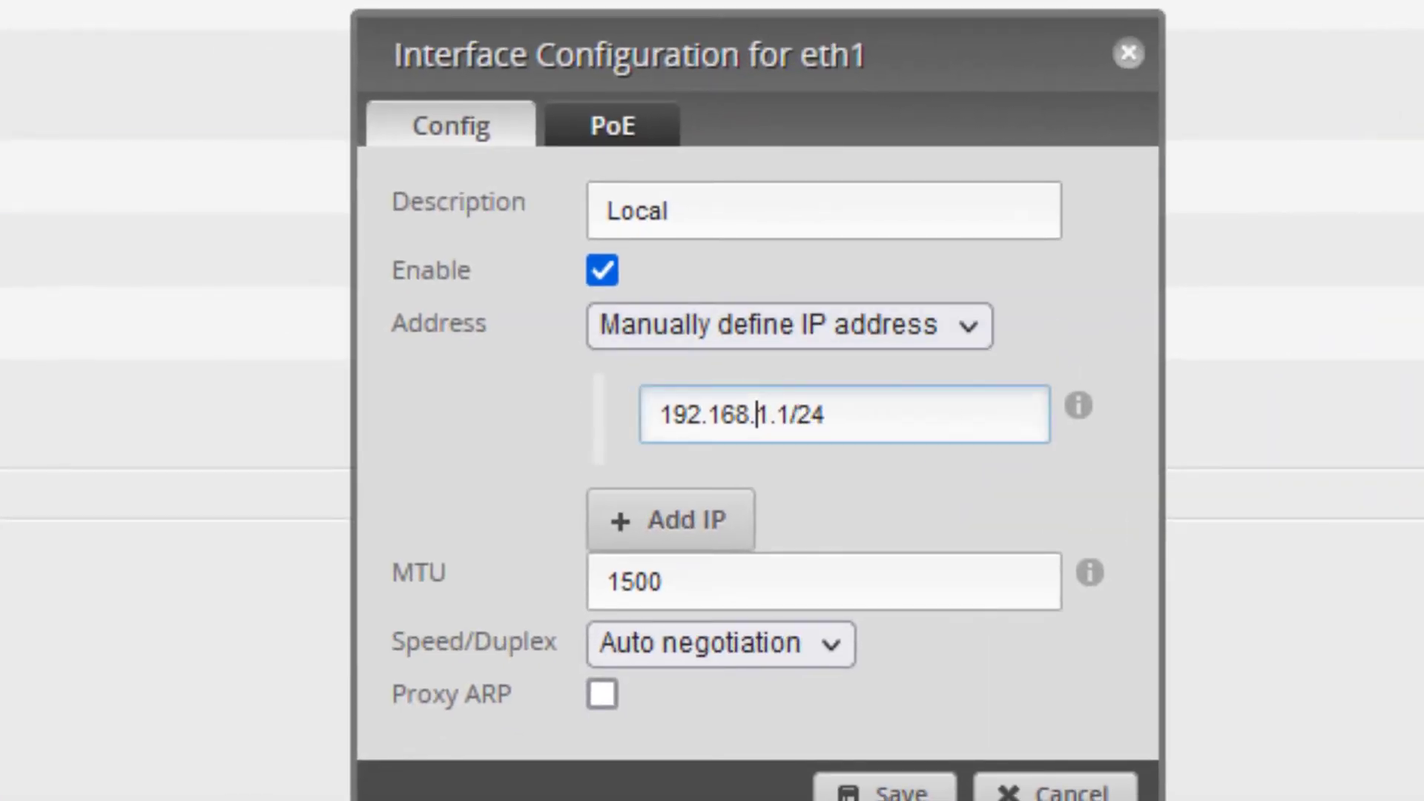
key(BackSpace)
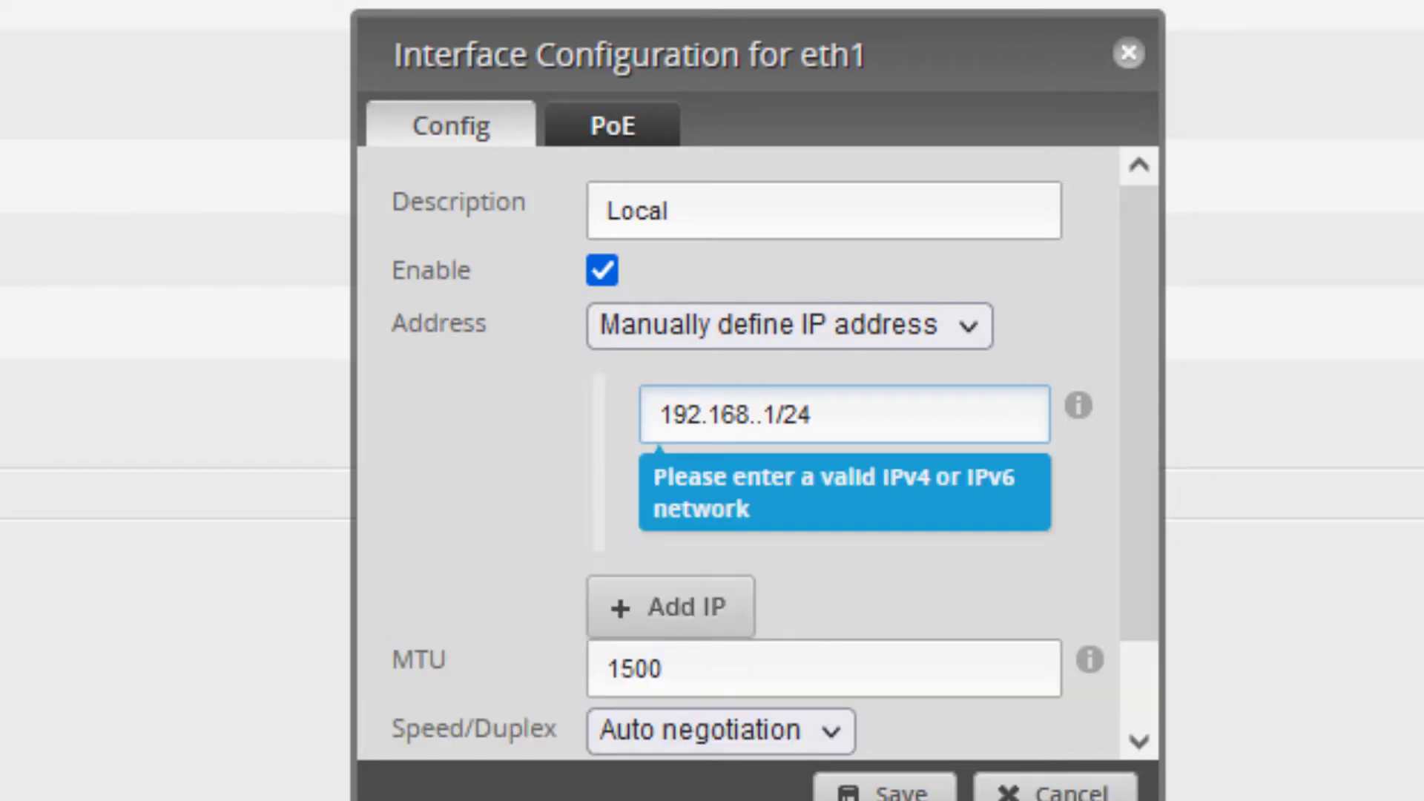
text(89)
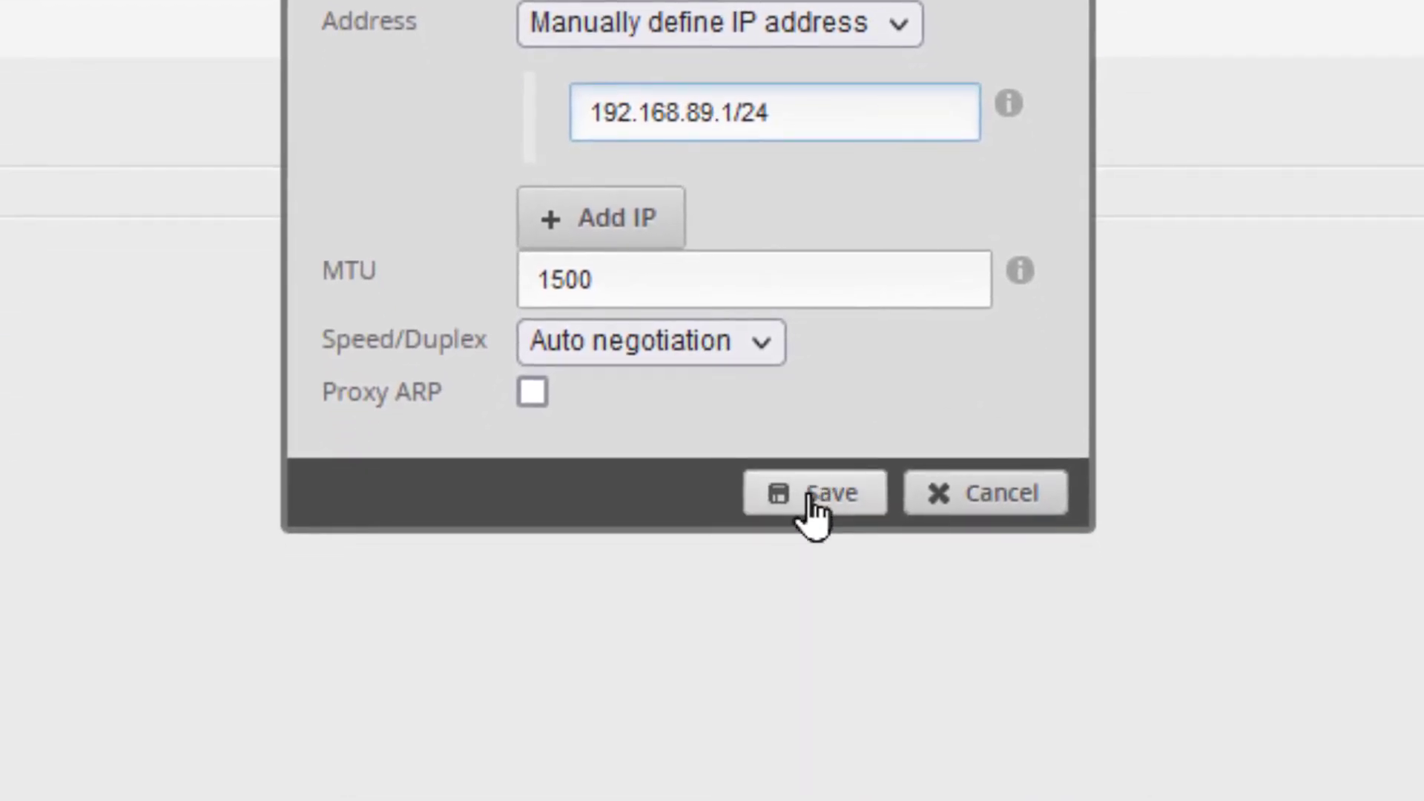
click(883, 793)
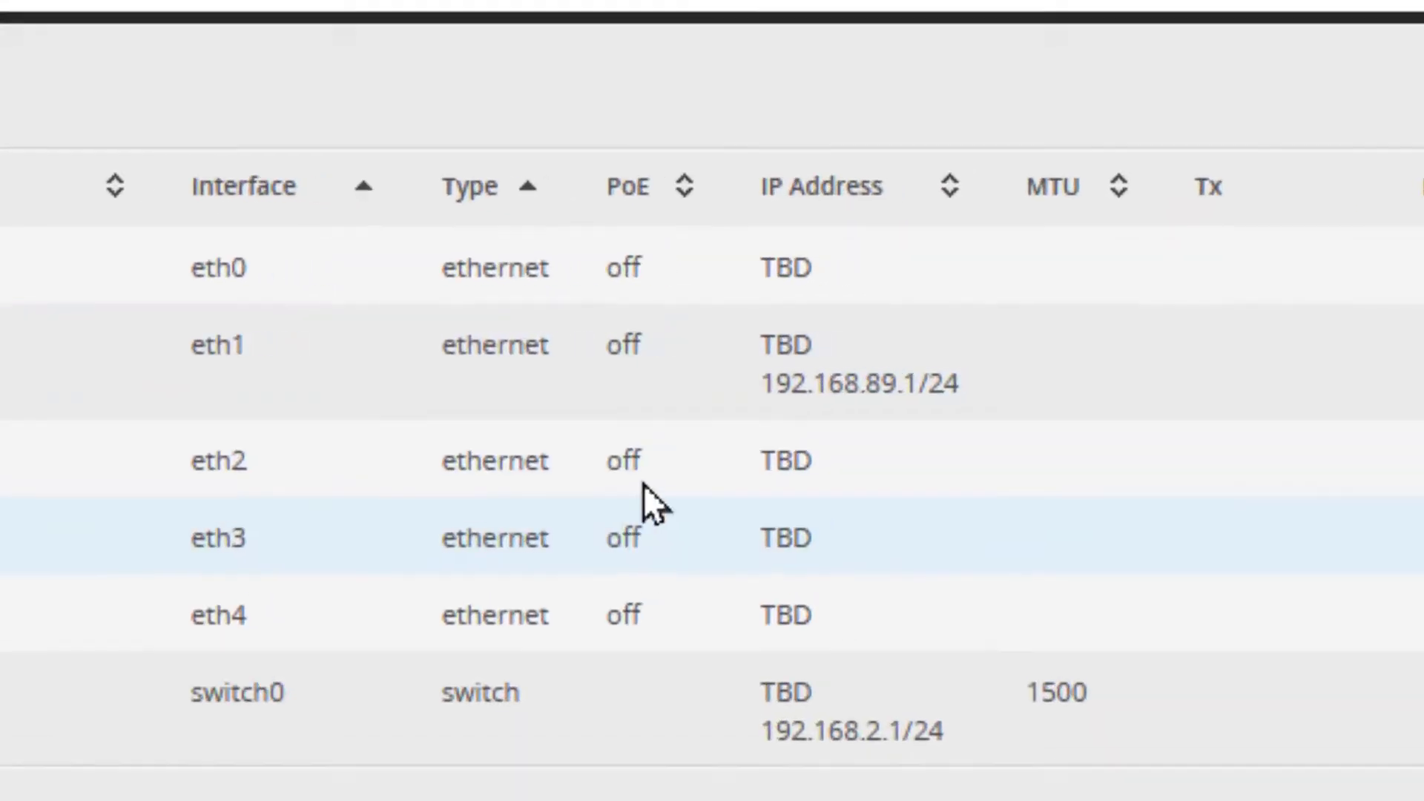
drag(1115, 337, 1091, 333)
drag(839, 376, 1024, 365)
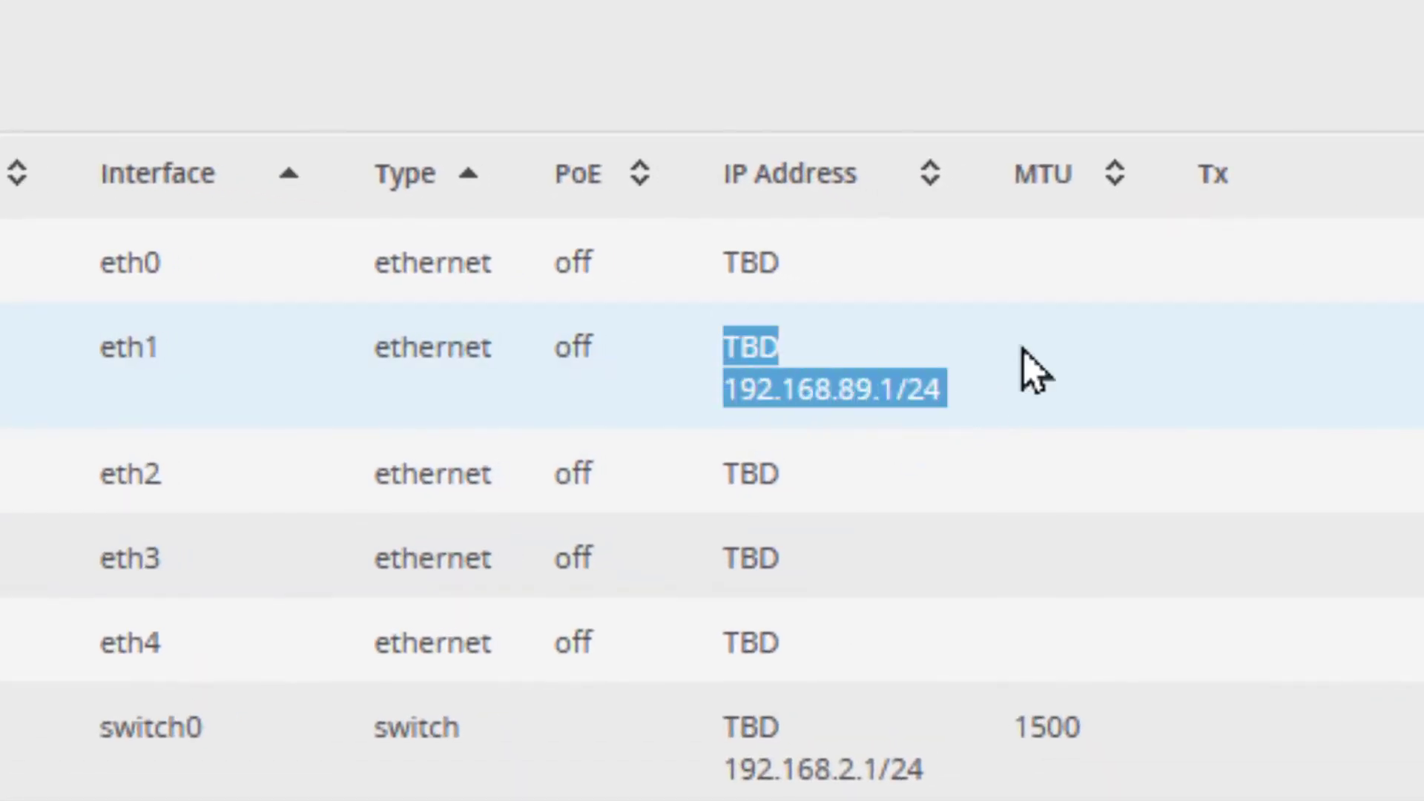
click(959, 401)
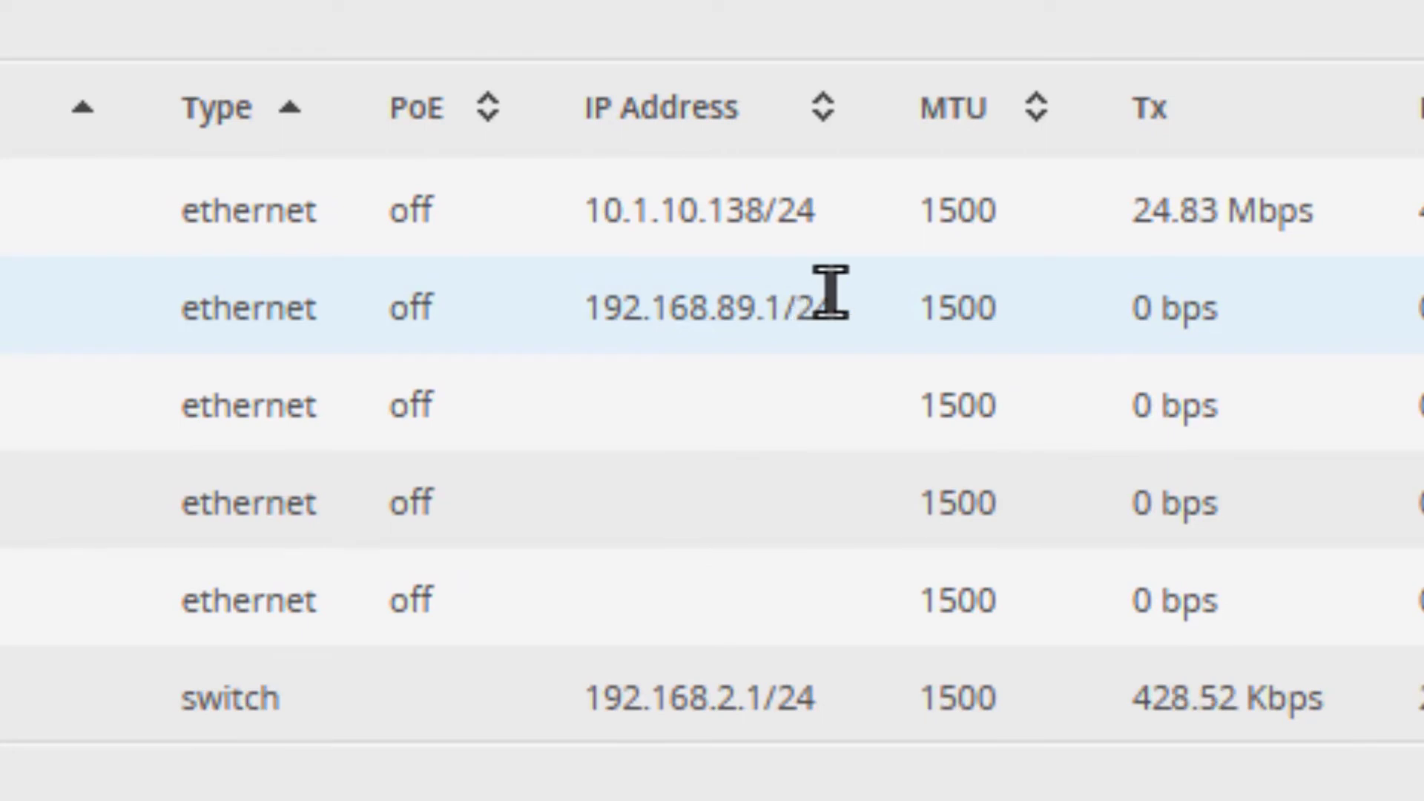
drag(824, 292, 652, 298)
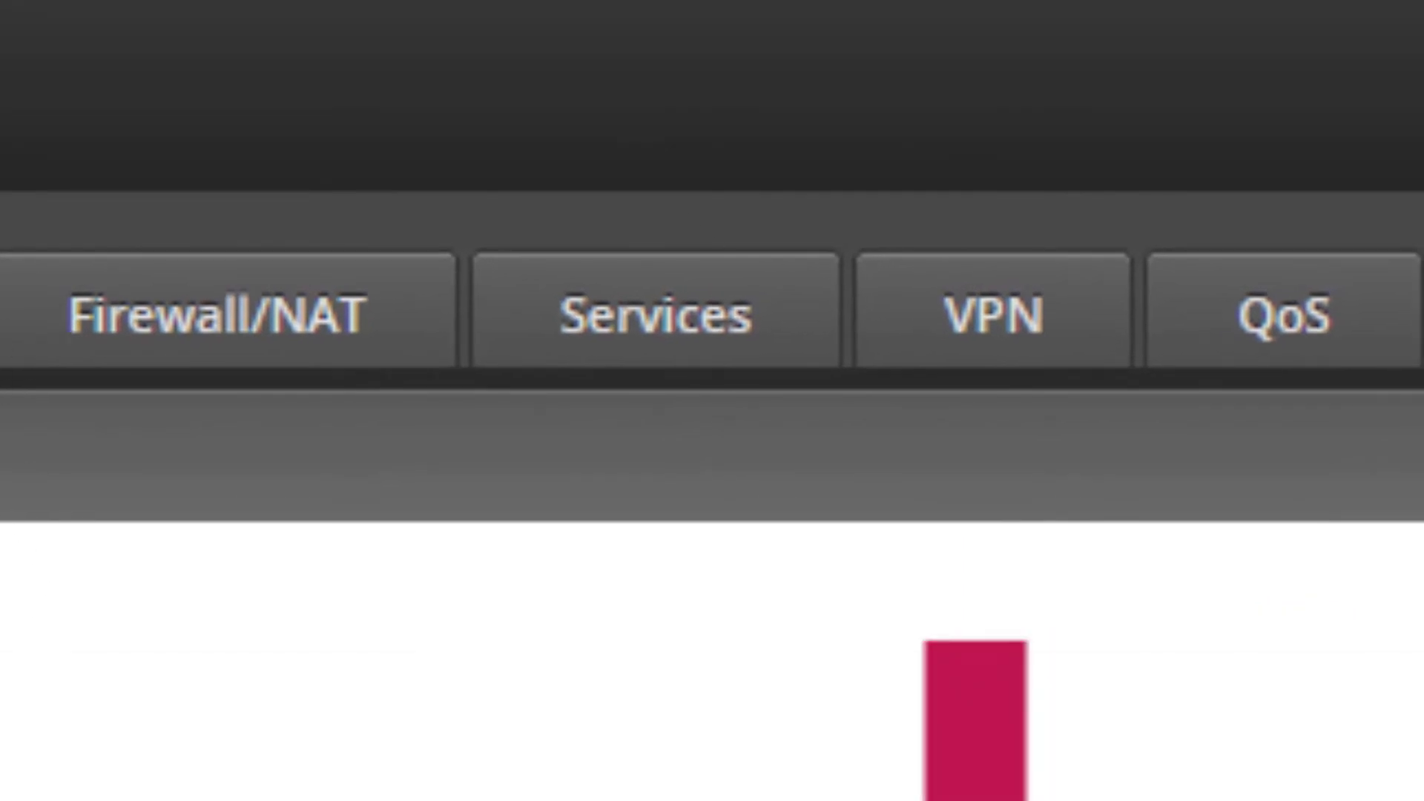
Step: Delete the LAN1 DHCP server for 192.168.1.0/24 under Services, leaving only LAN2
click(654, 310)
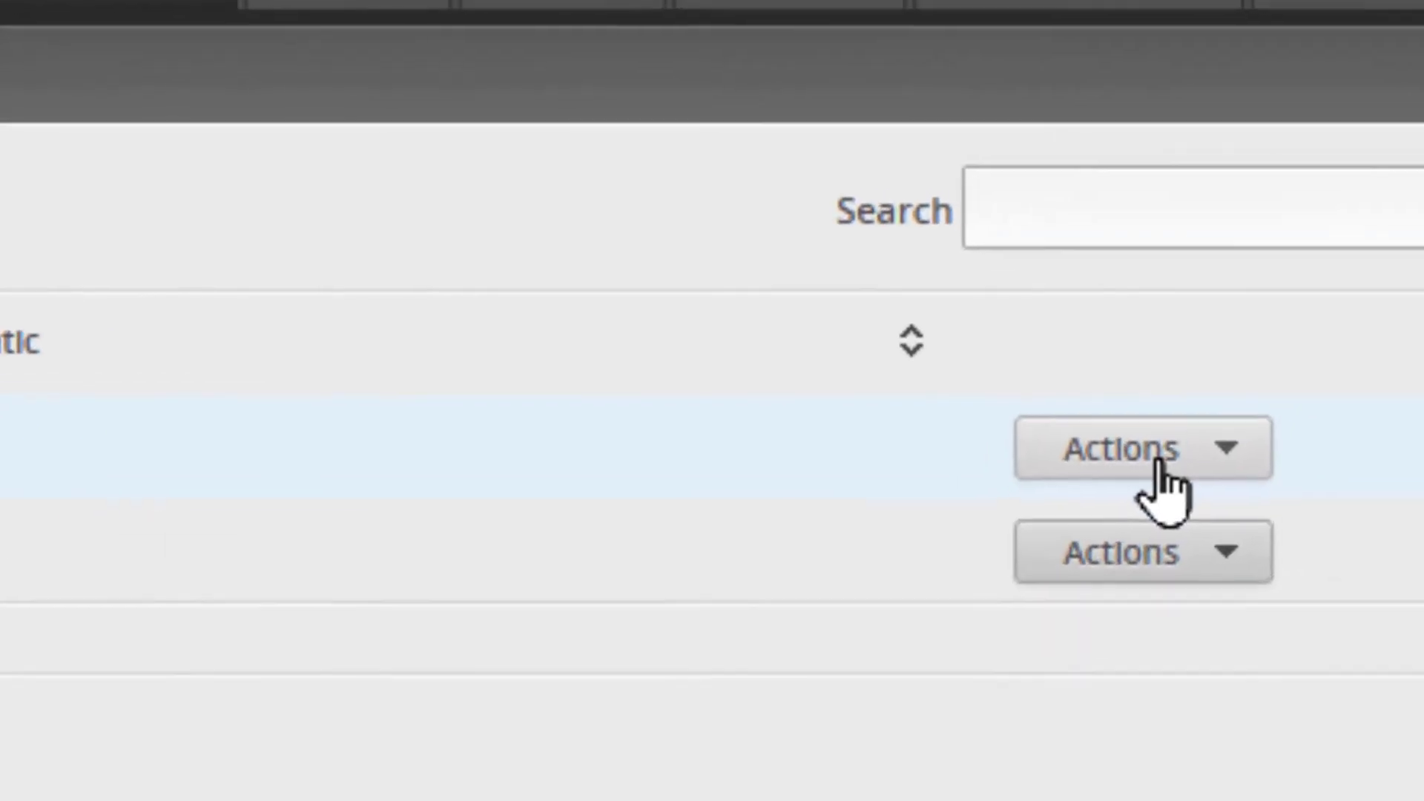
click(1154, 464)
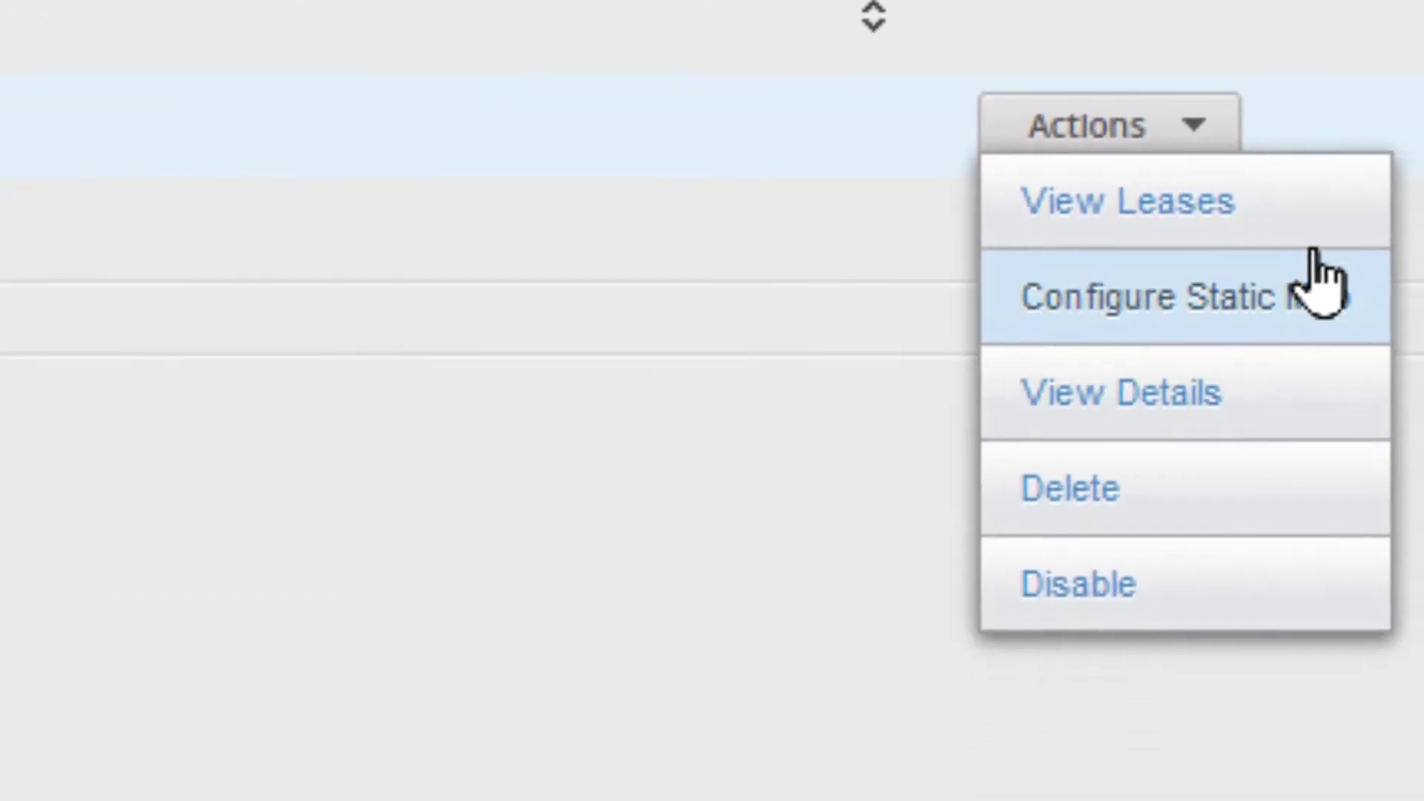
click(1179, 512)
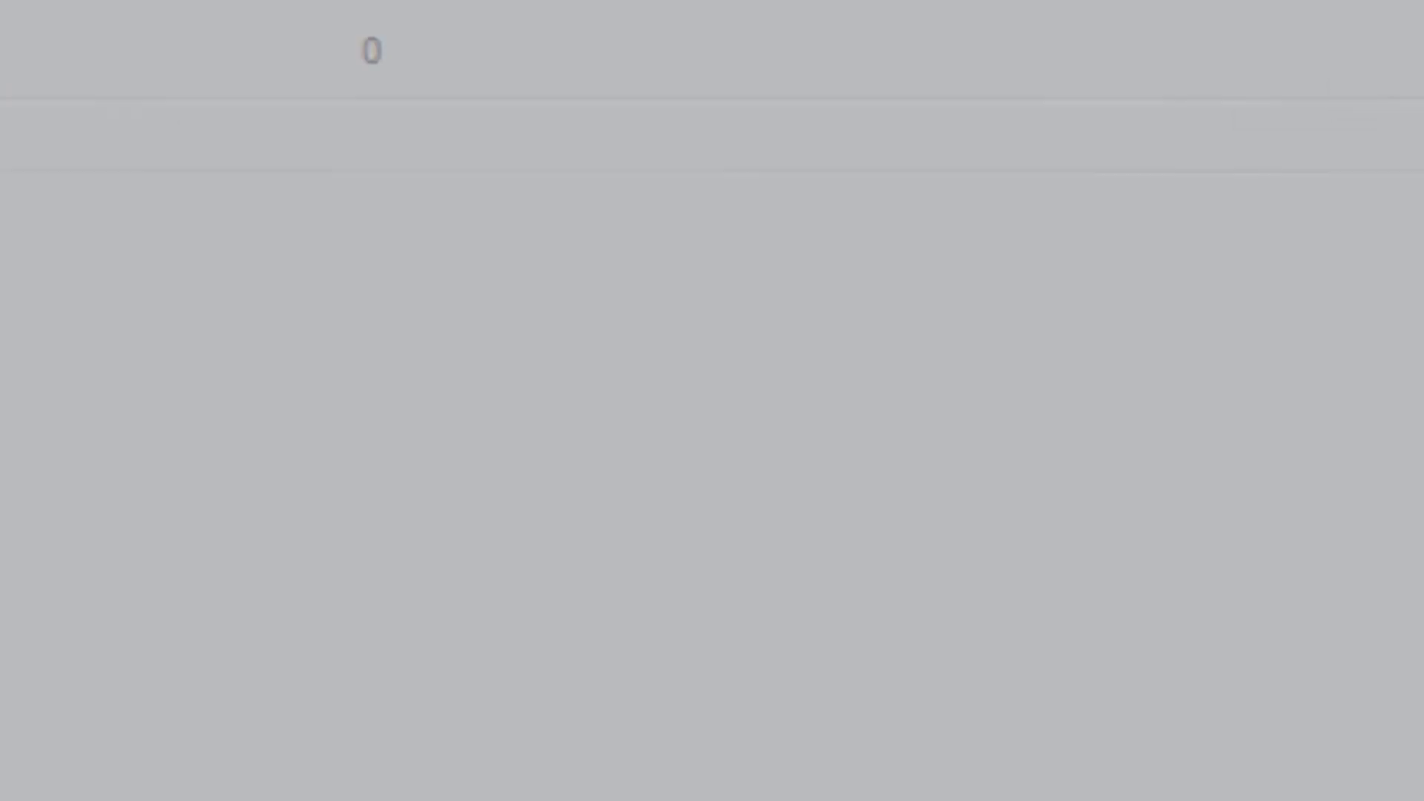
click(517, 734)
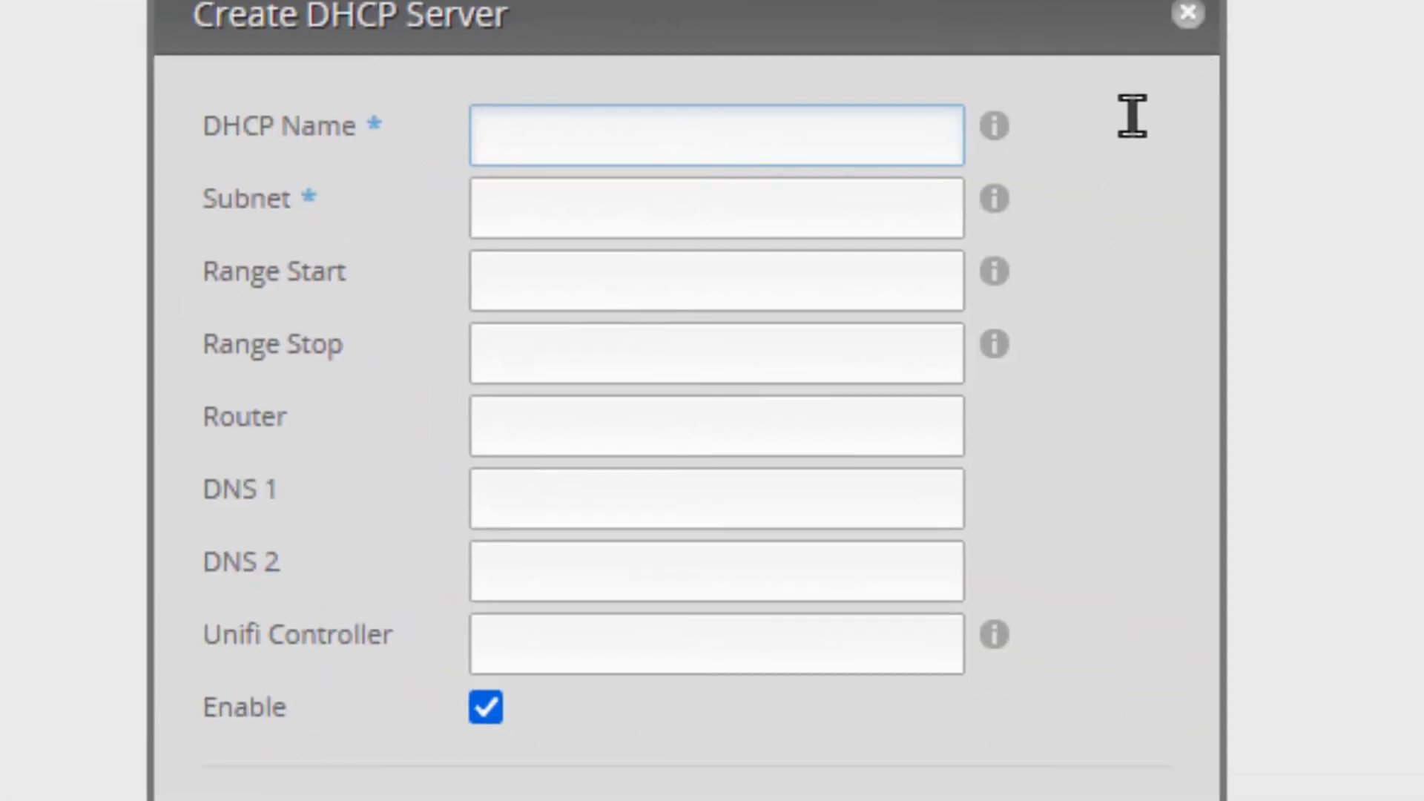
Step: Name the new DHCP server Lan-1-89, fill in its 192.168.89.0/24 settings, and save it
text(an-1)
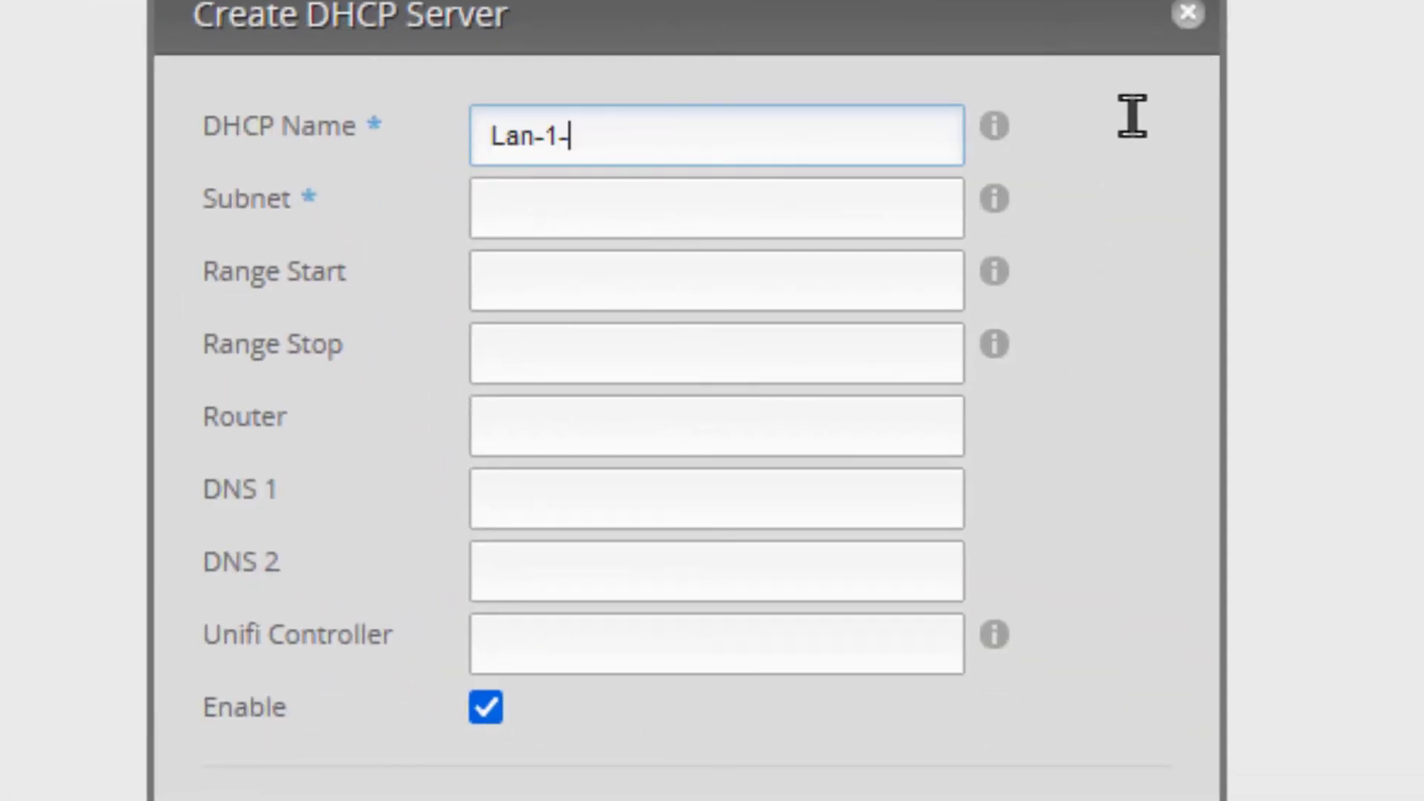
text(-89)
key(Tab)
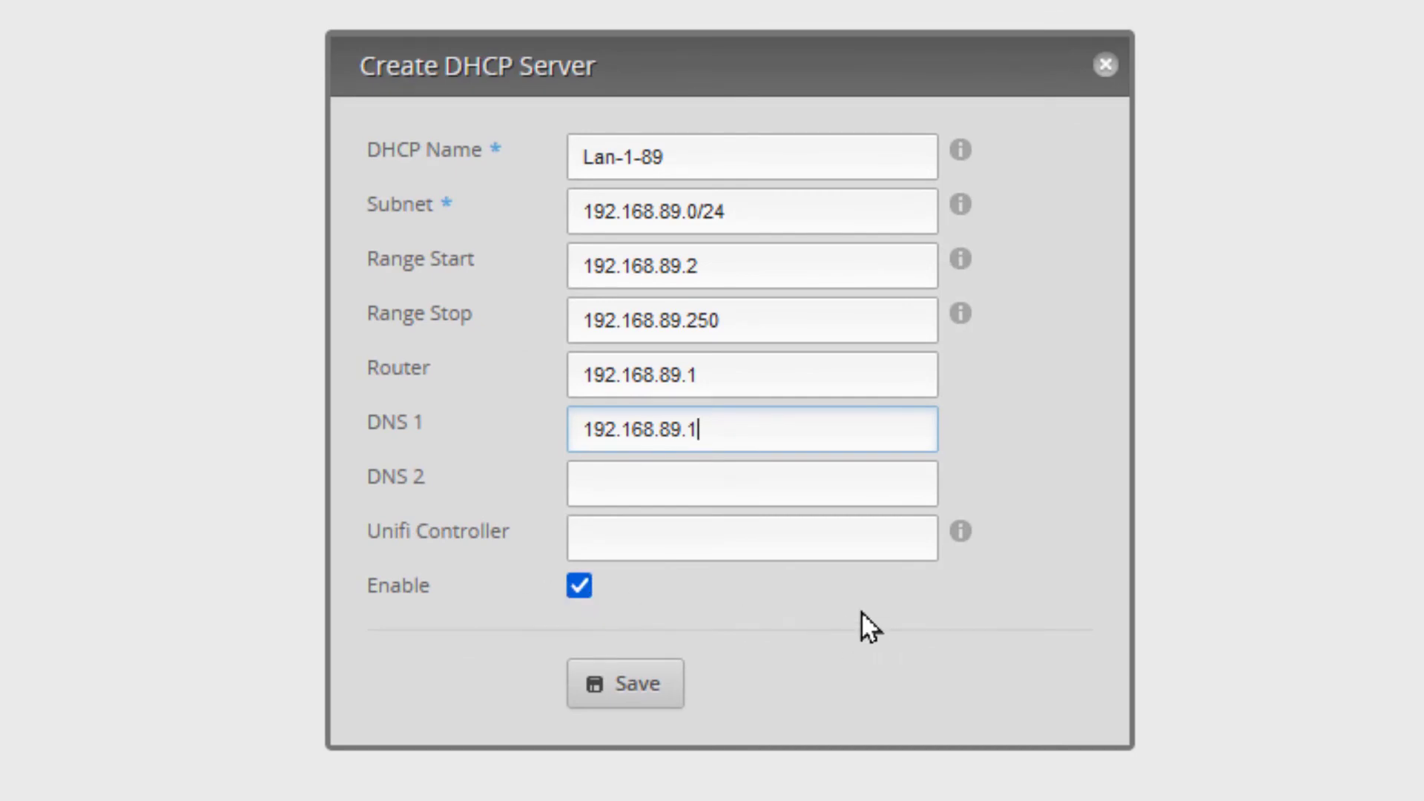
click(632, 689)
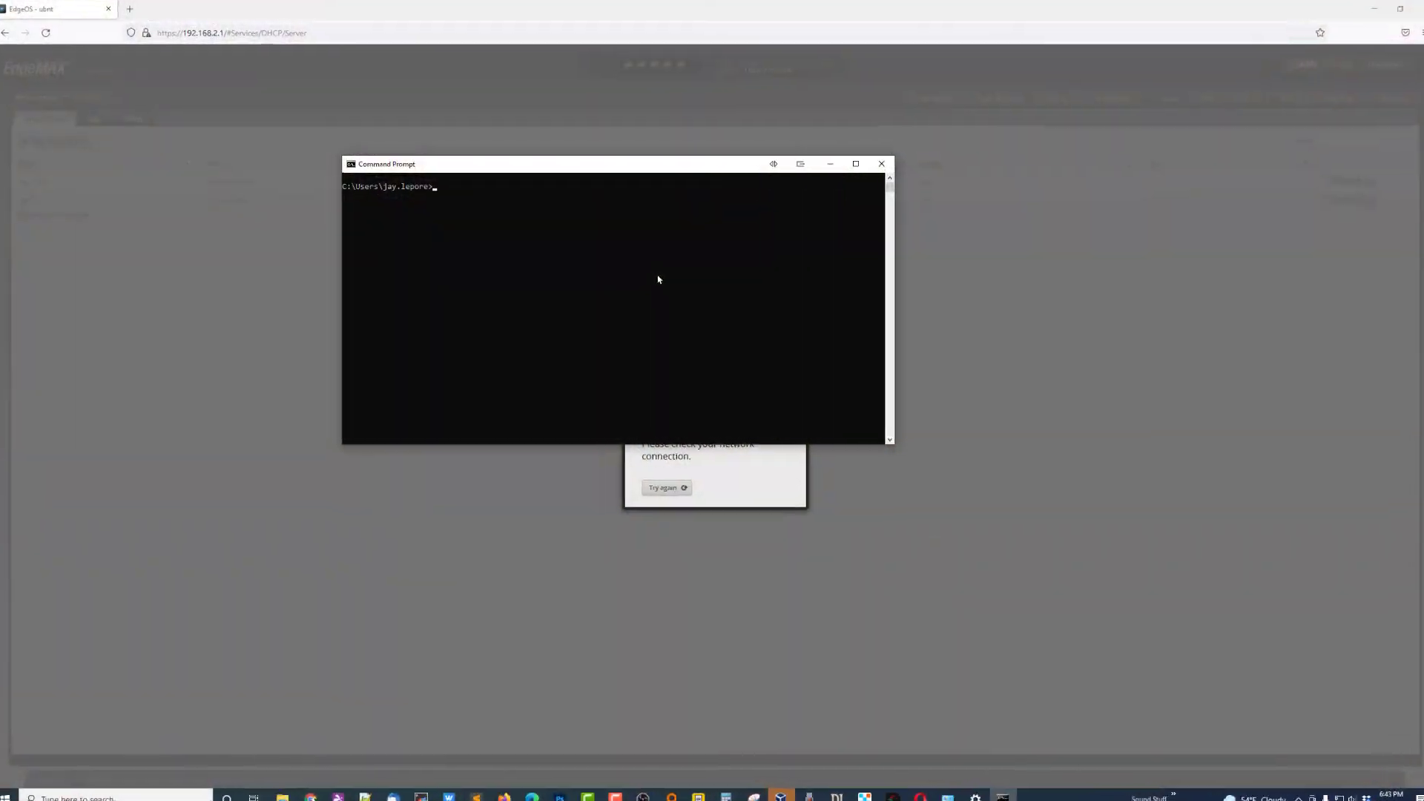
Step: Run ipconfig release and renew, confirming _Bottom Main gets 192.168.89.2 with gateway 192.168.89.1
text(ipconfig /release)
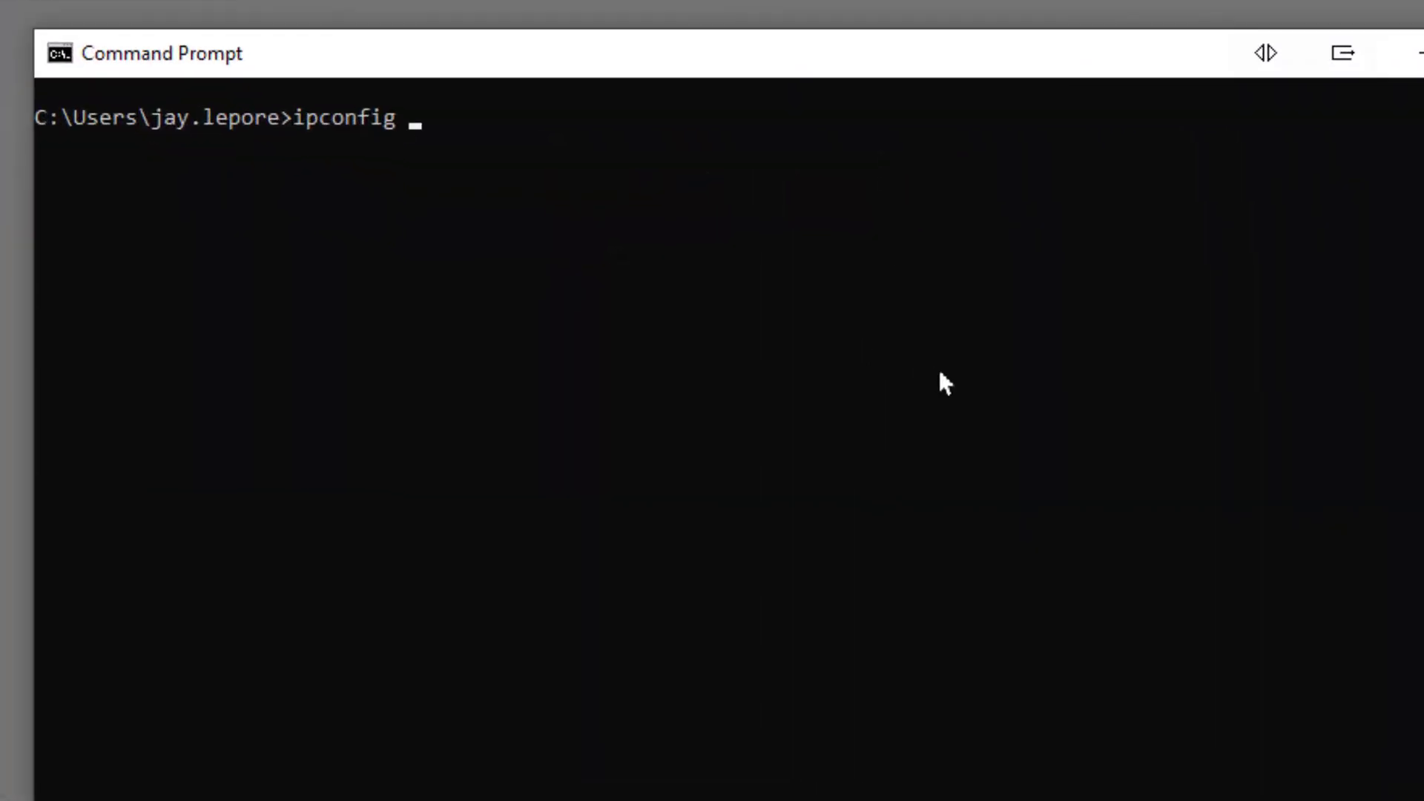
key(Return)
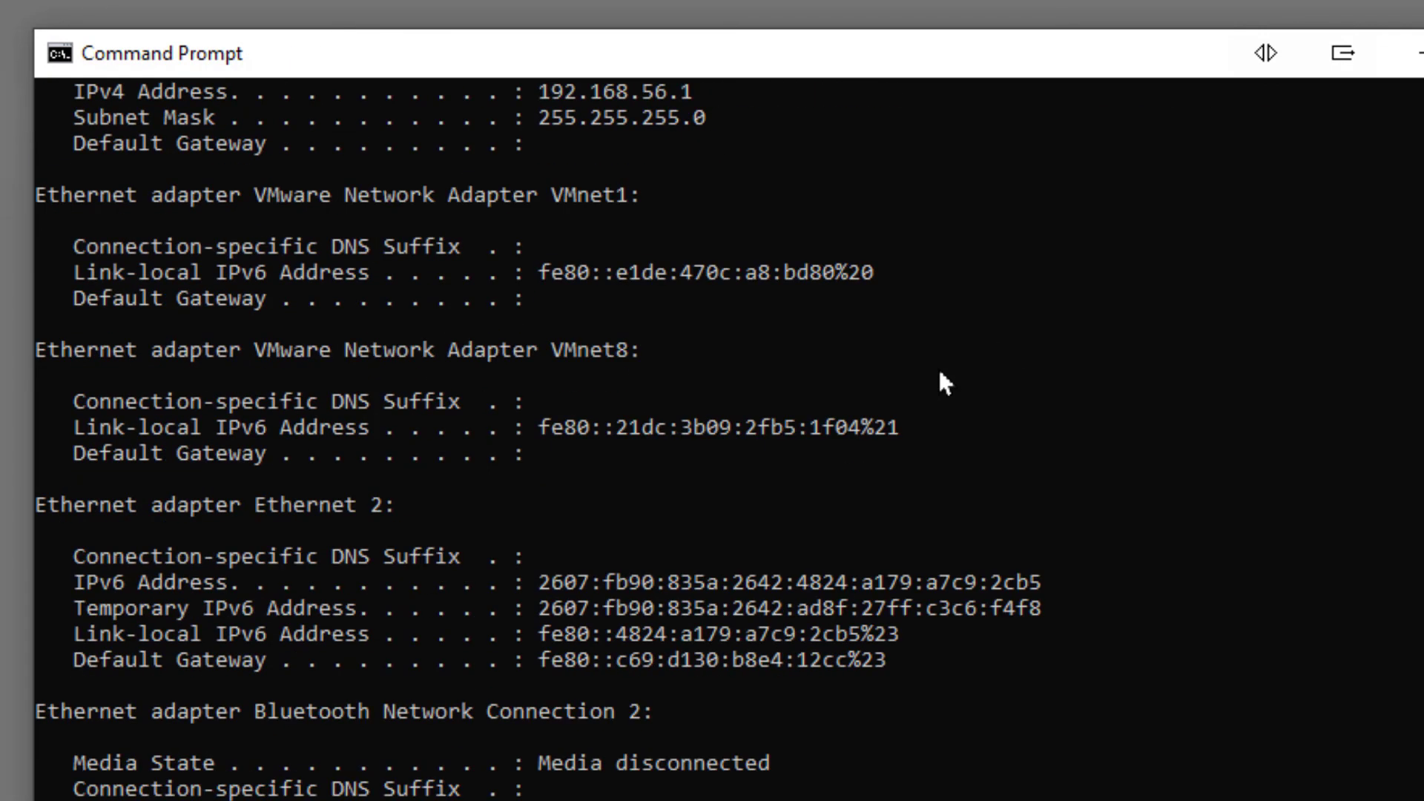
text(ipconfig /renew)
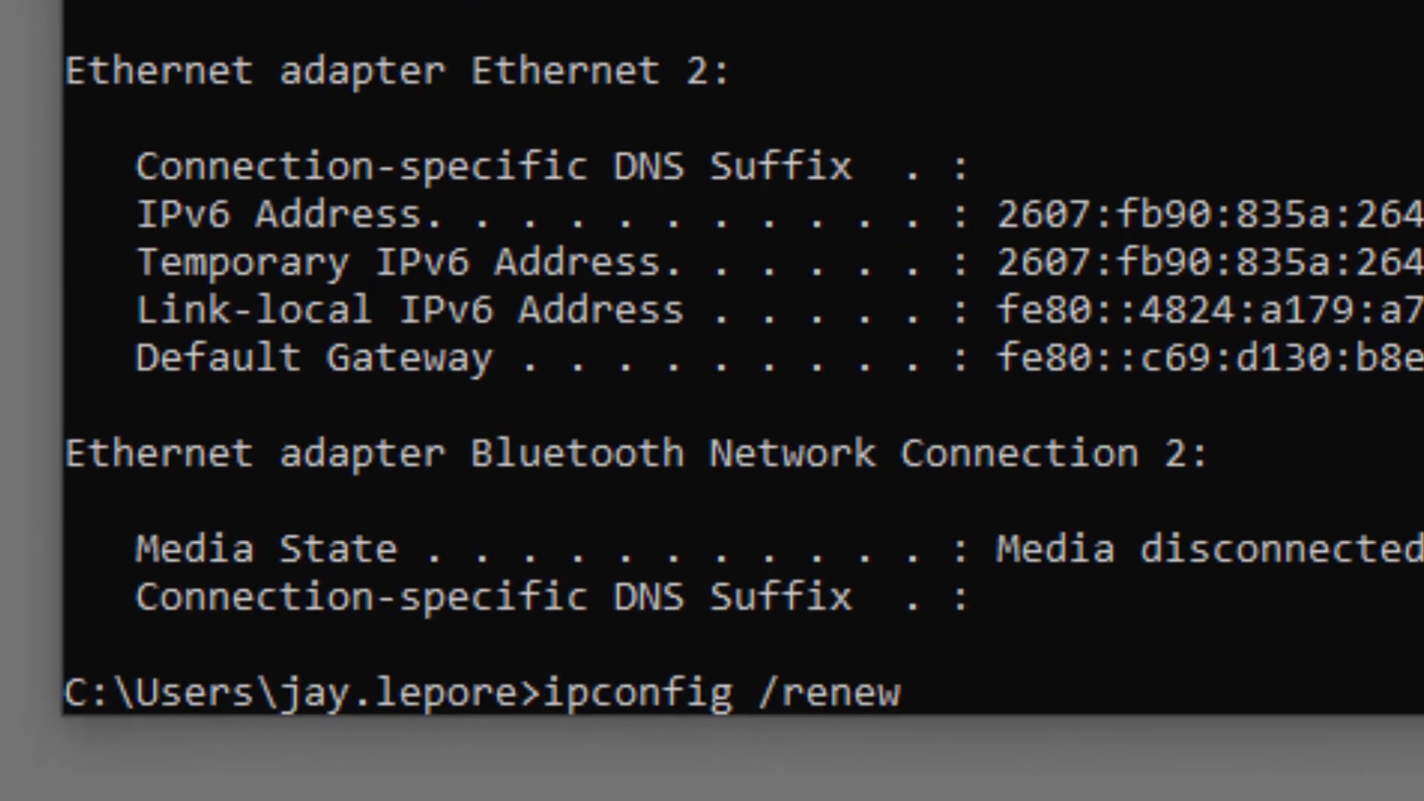
key(Return)
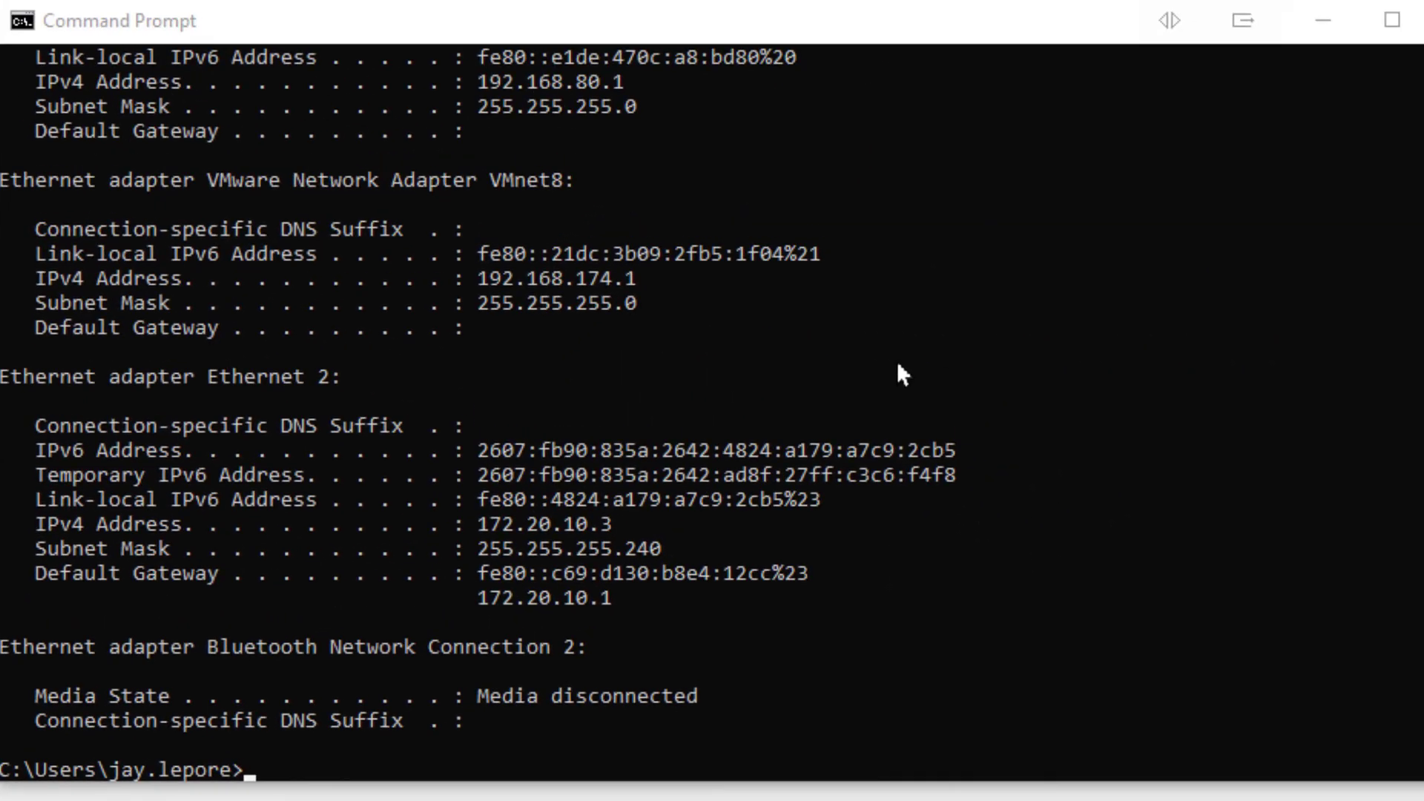
scroll(897, 360, up, 4)
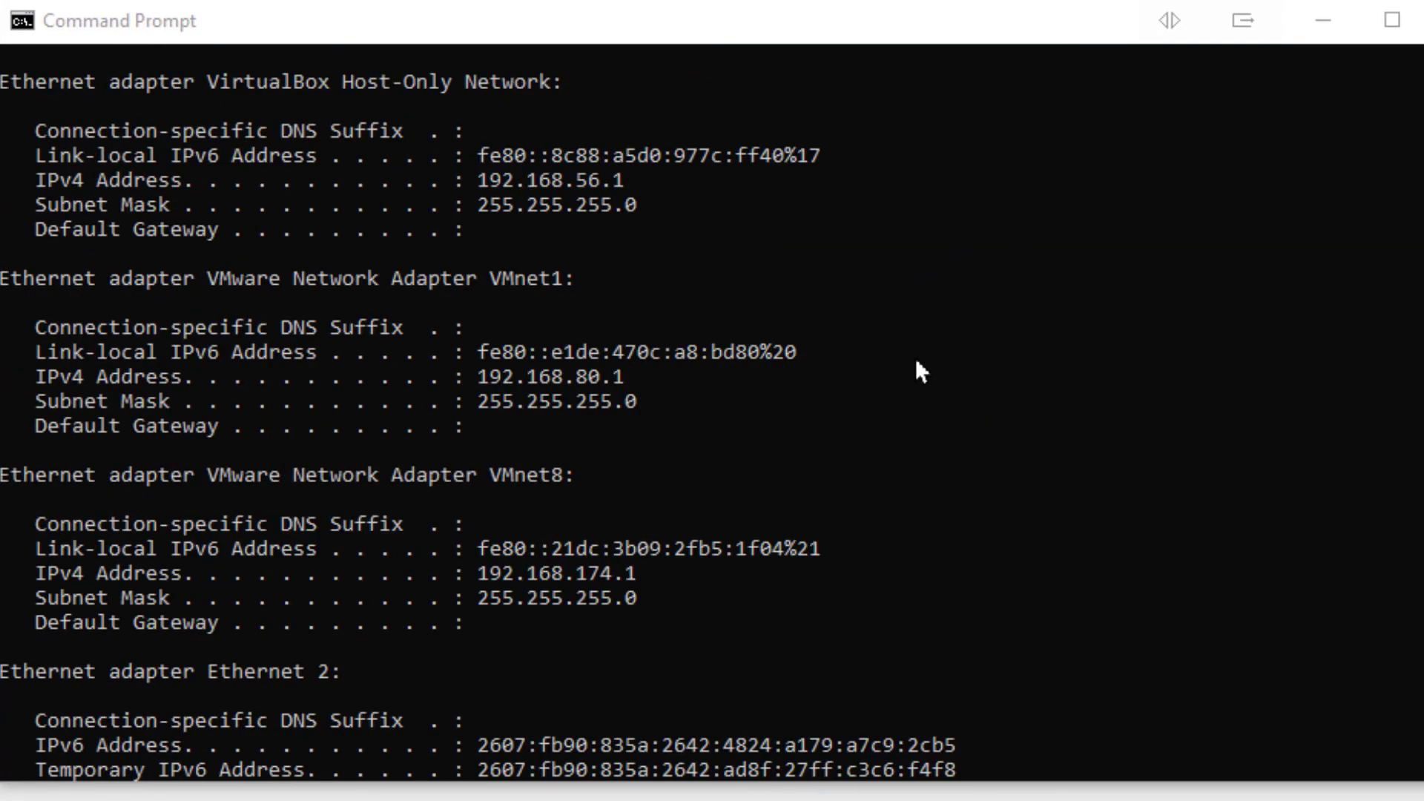
scroll(651, 401, up, 3)
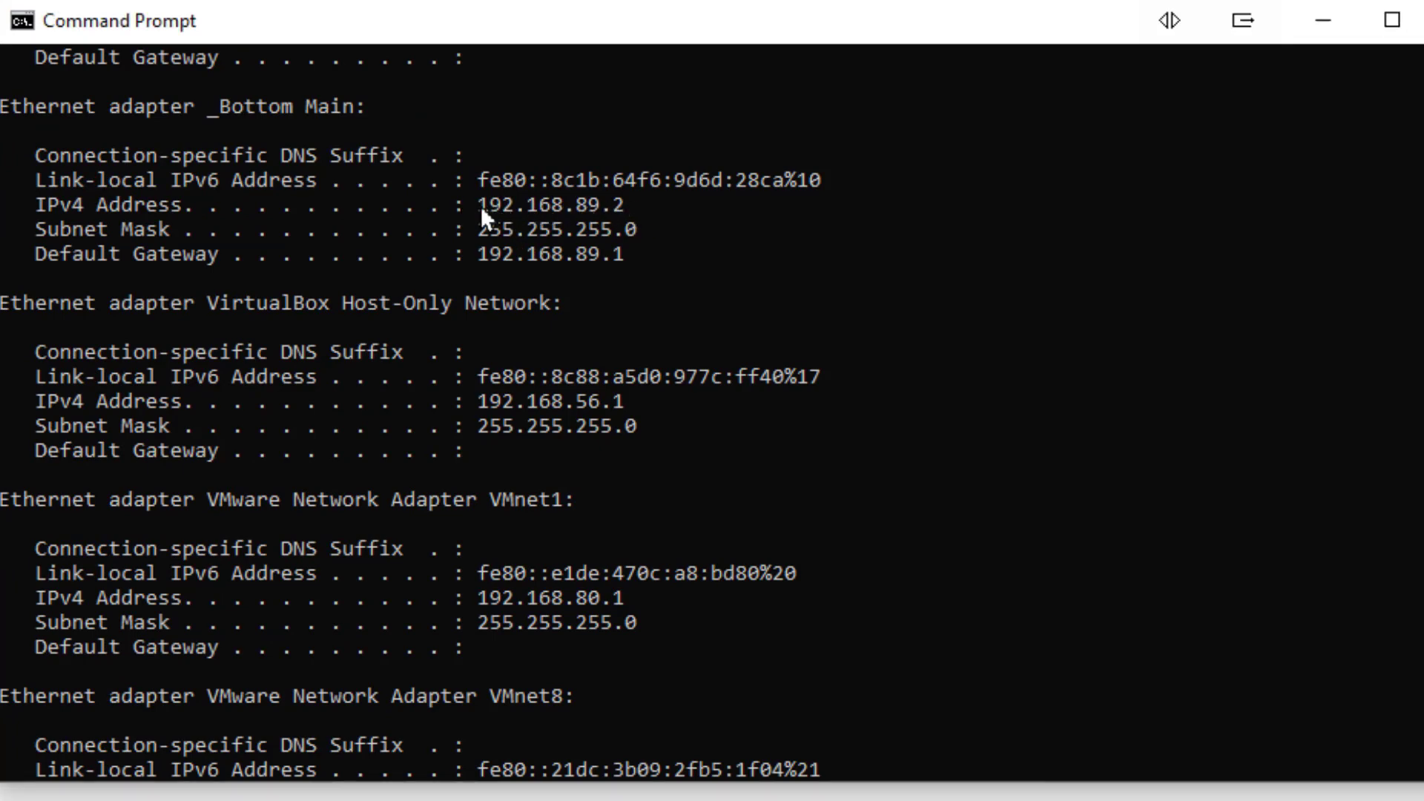
drag(482, 209, 597, 208)
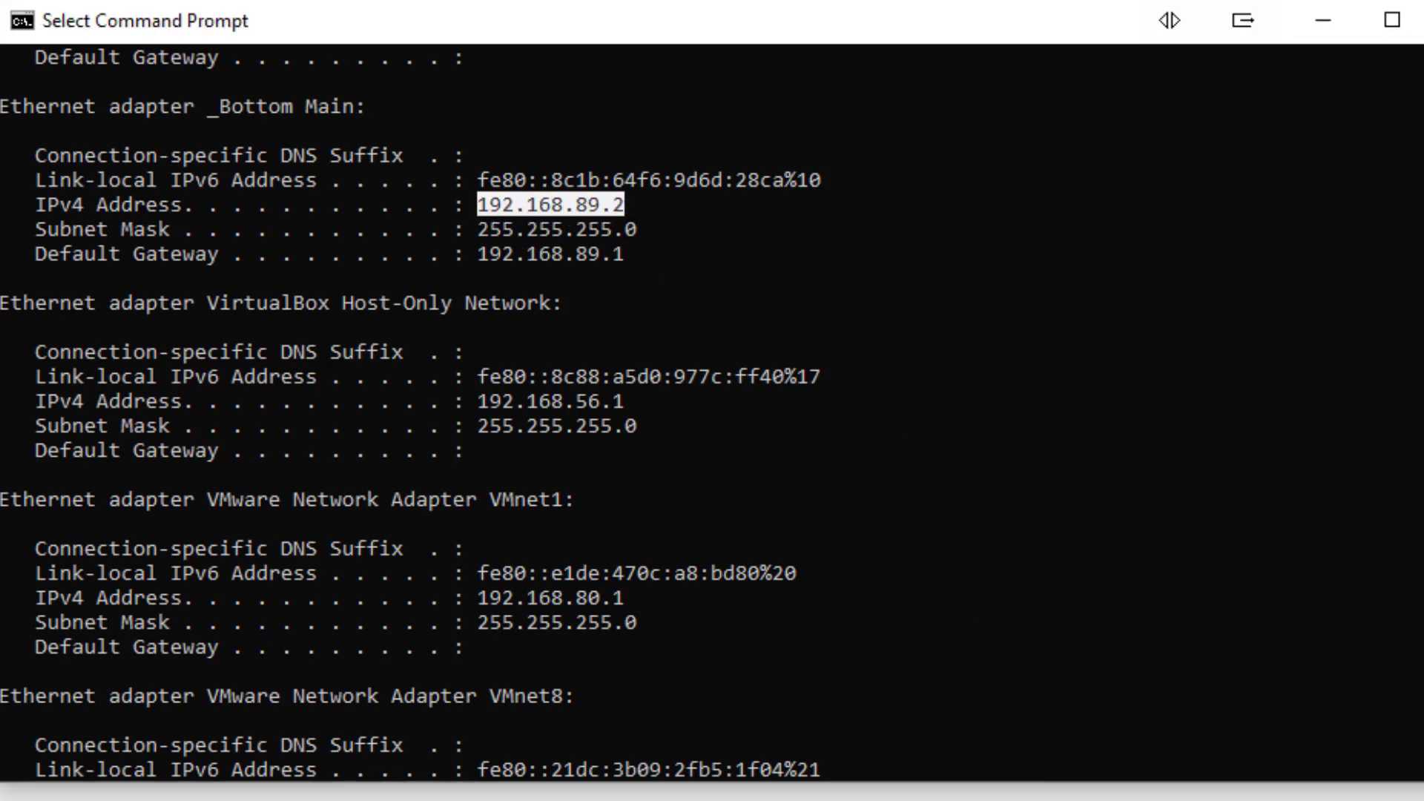
drag(346, 83, 257, 109)
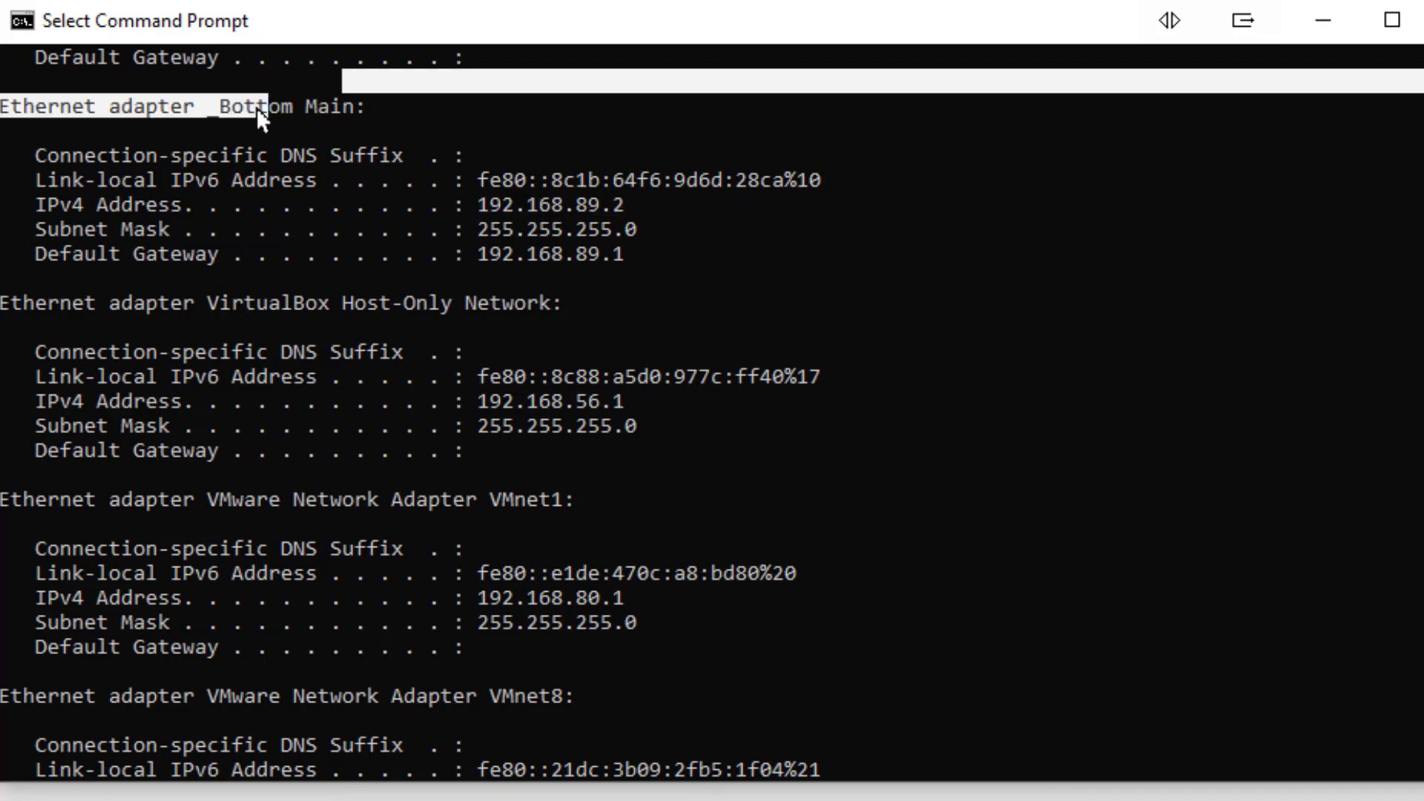
click(323, 137)
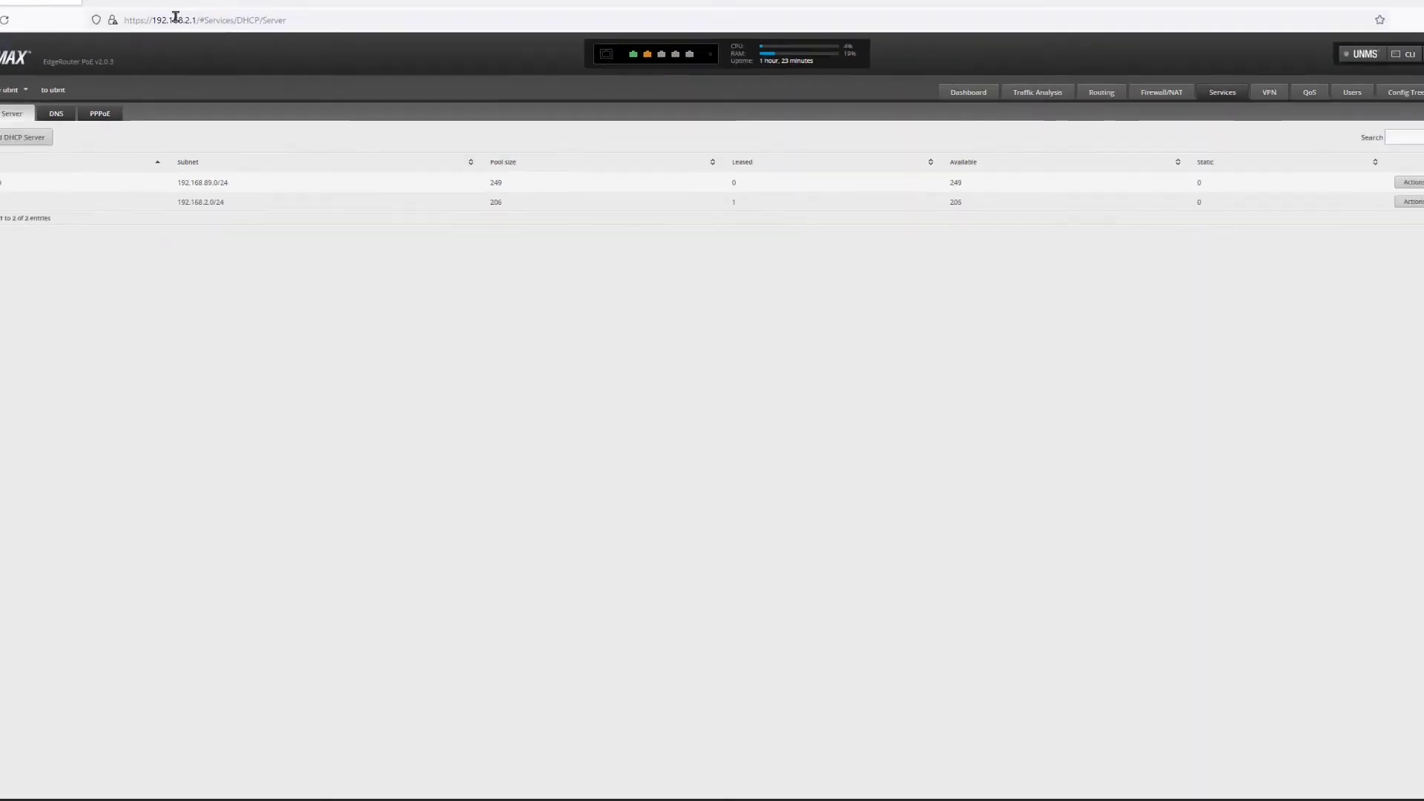
click(234, 36)
drag(222, 36, 310, 36)
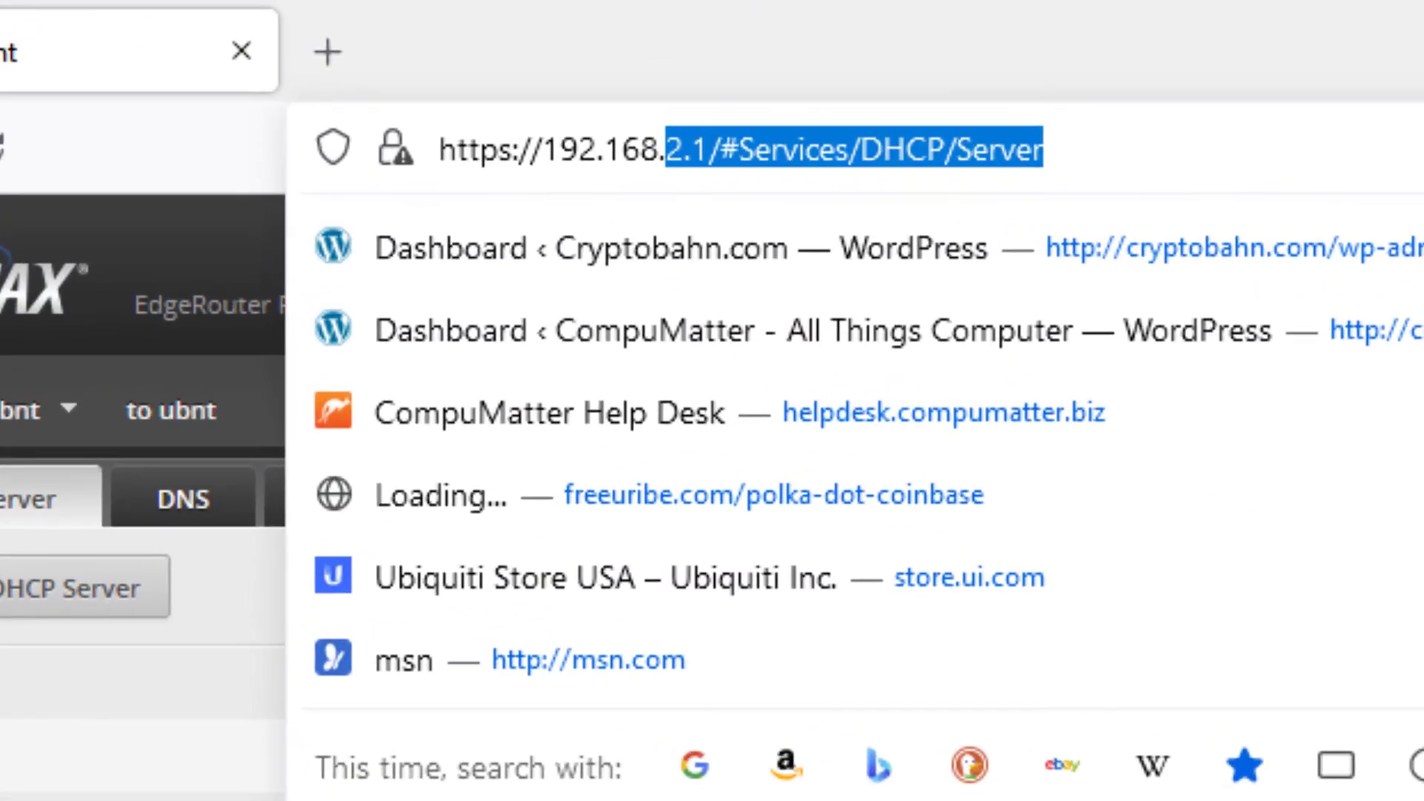
text(89.1)
key(Return)
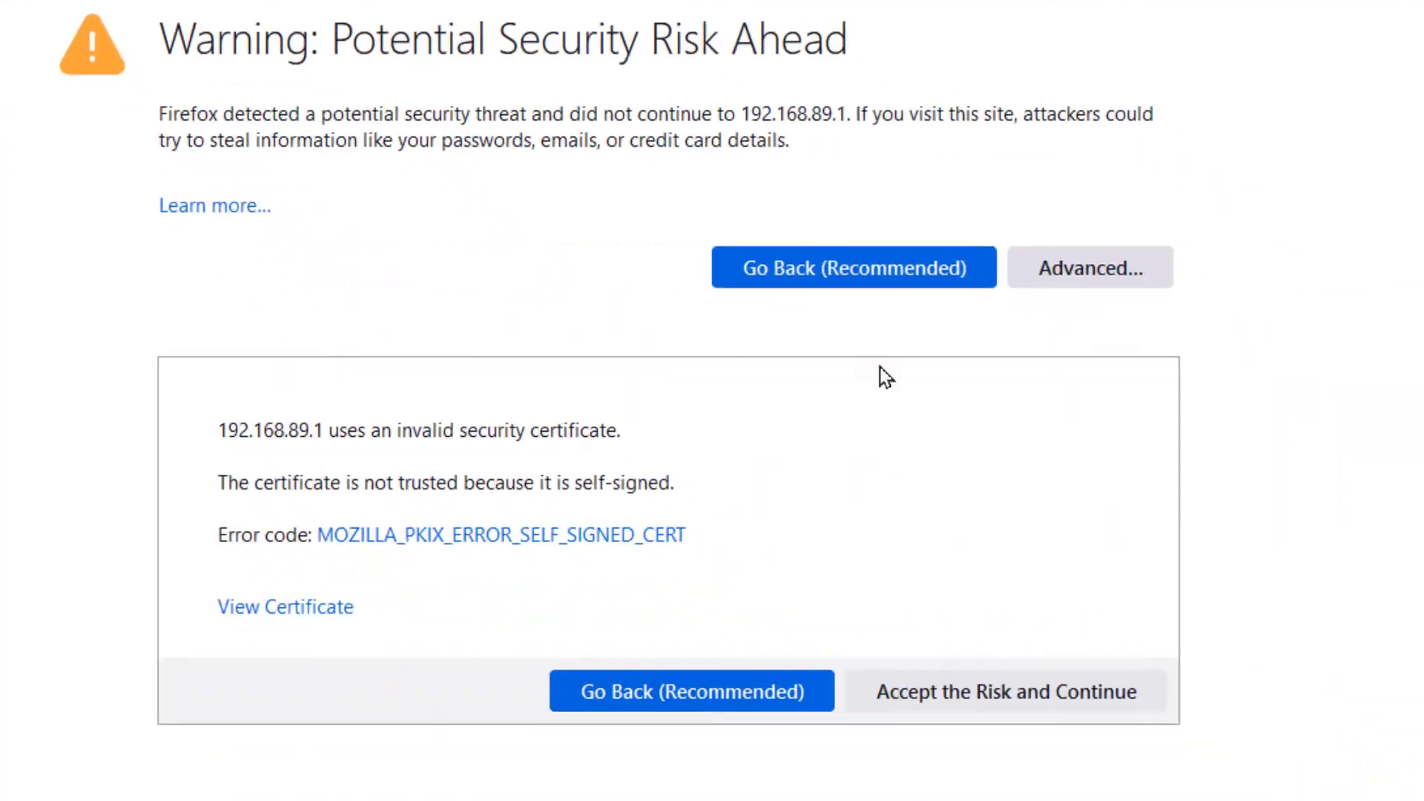
click(979, 686)
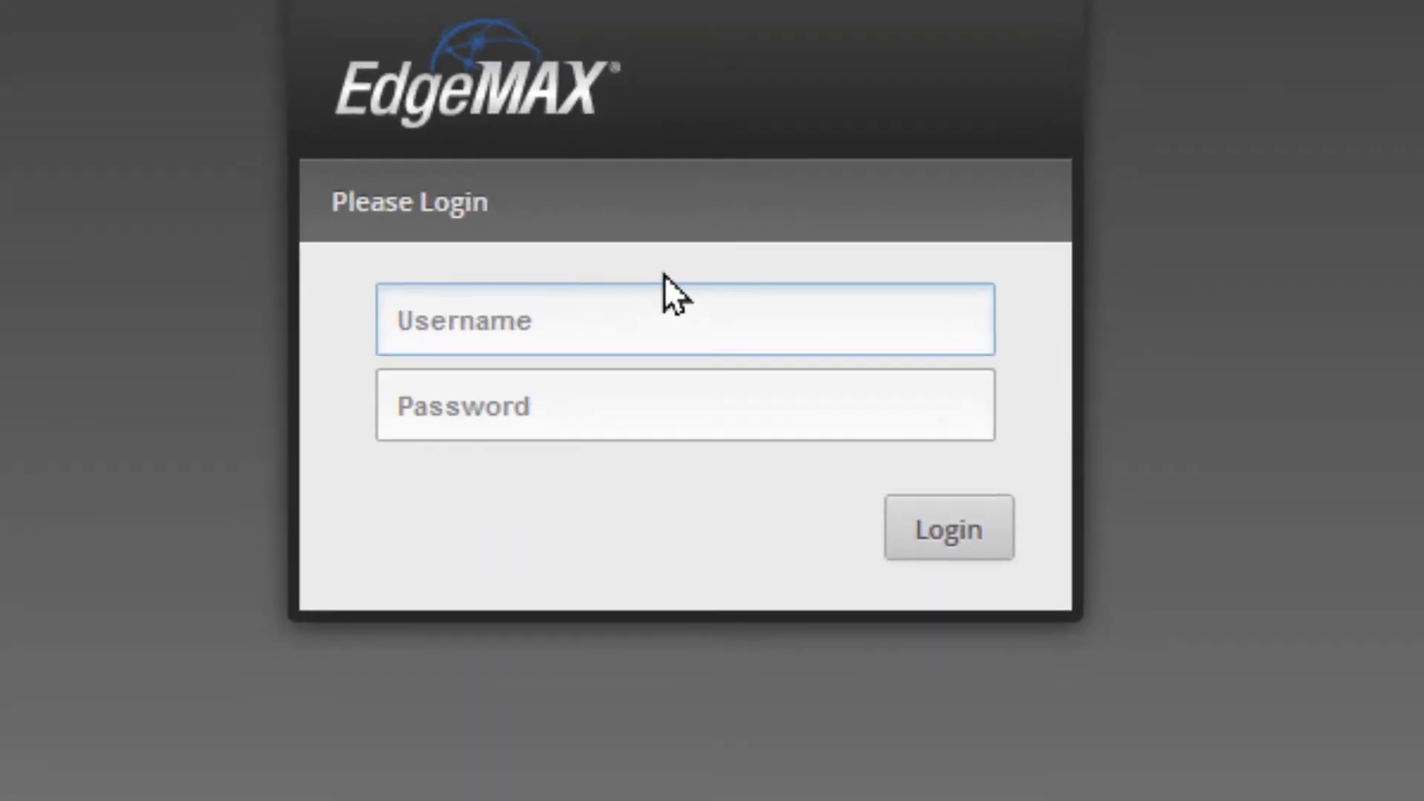
Step: Log in to the EdgeMAX page with the saved username and the router password
click(497, 356)
click(490, 404)
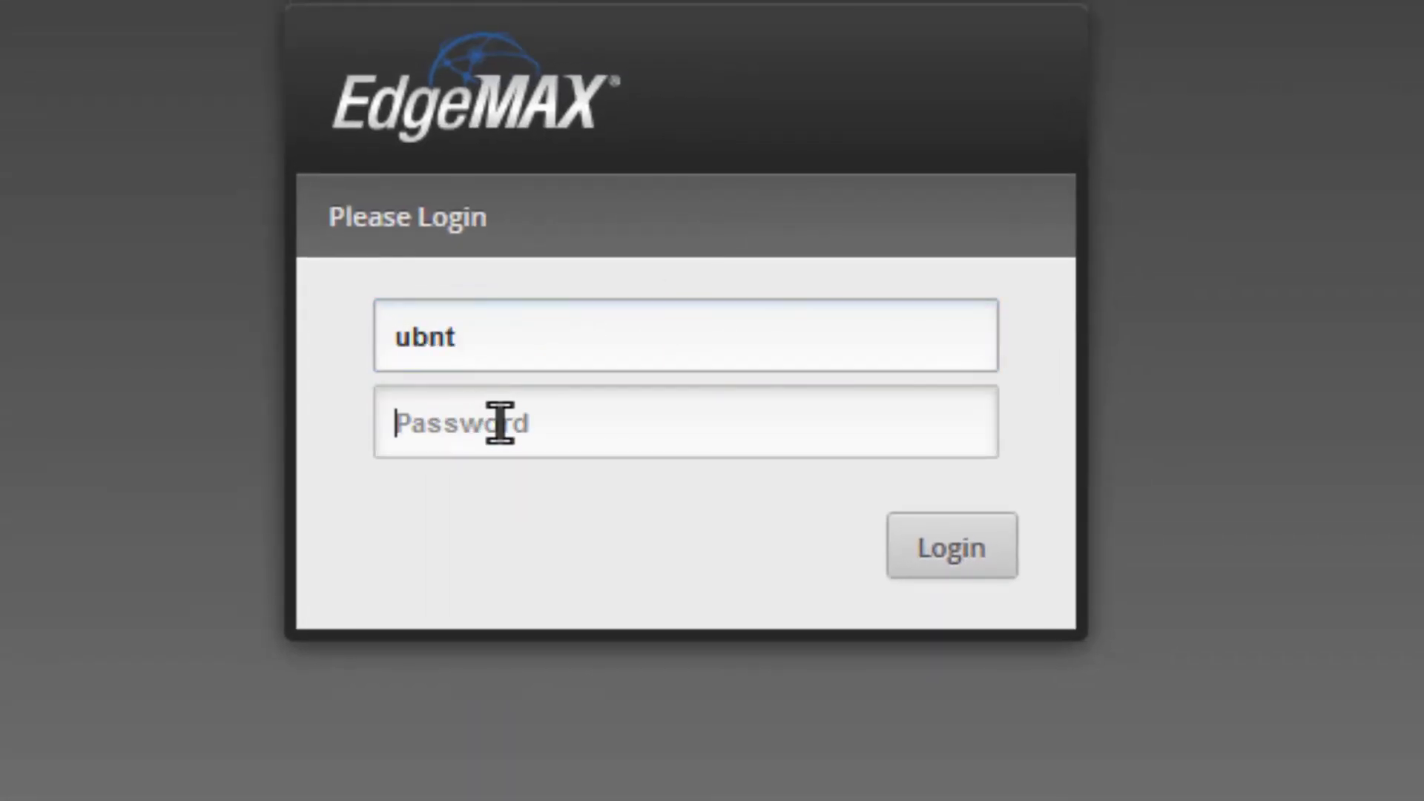
click(499, 423)
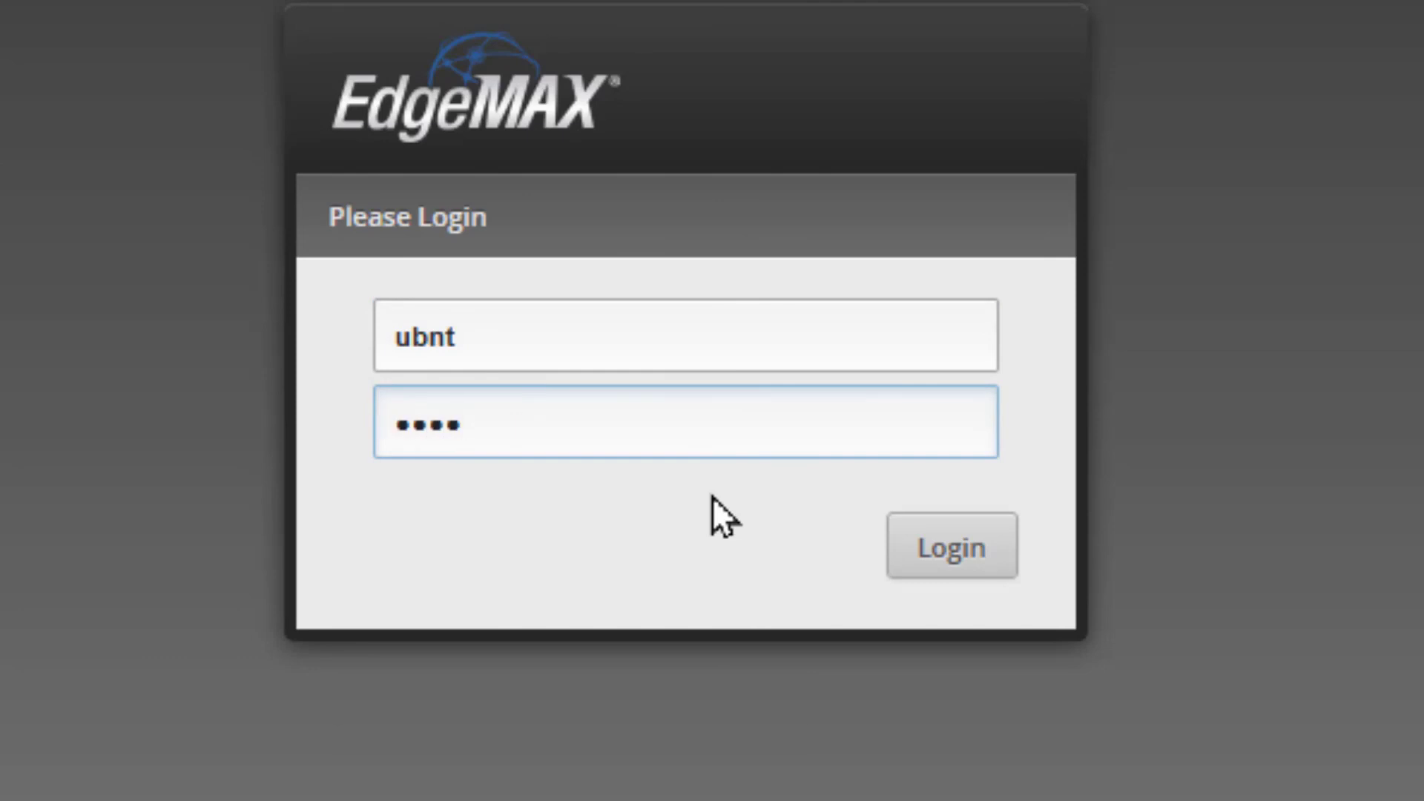
key(Return)
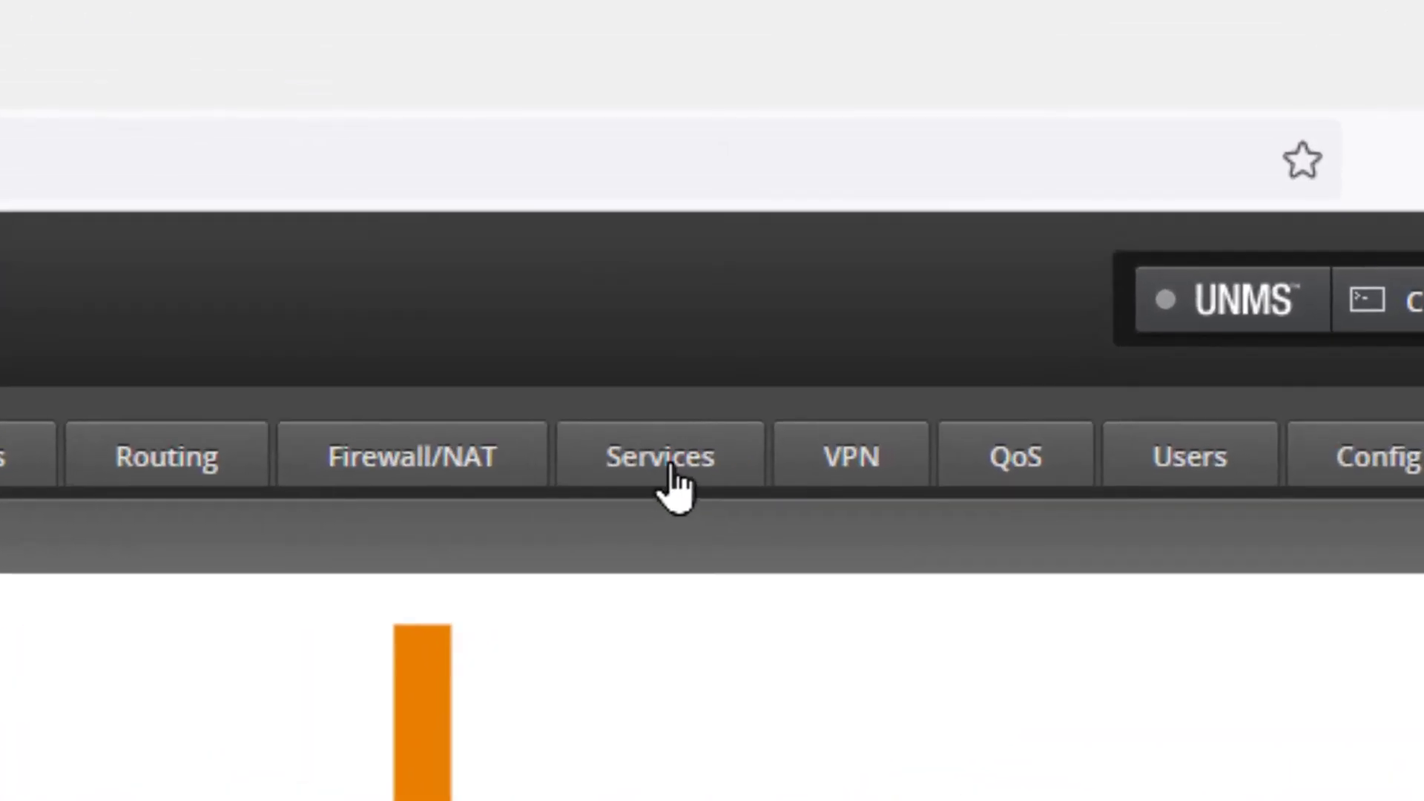
Step: Open Lan-1-89's lease list, showing 192.168.89.2 leased to WebDev-Laptop
click(644, 468)
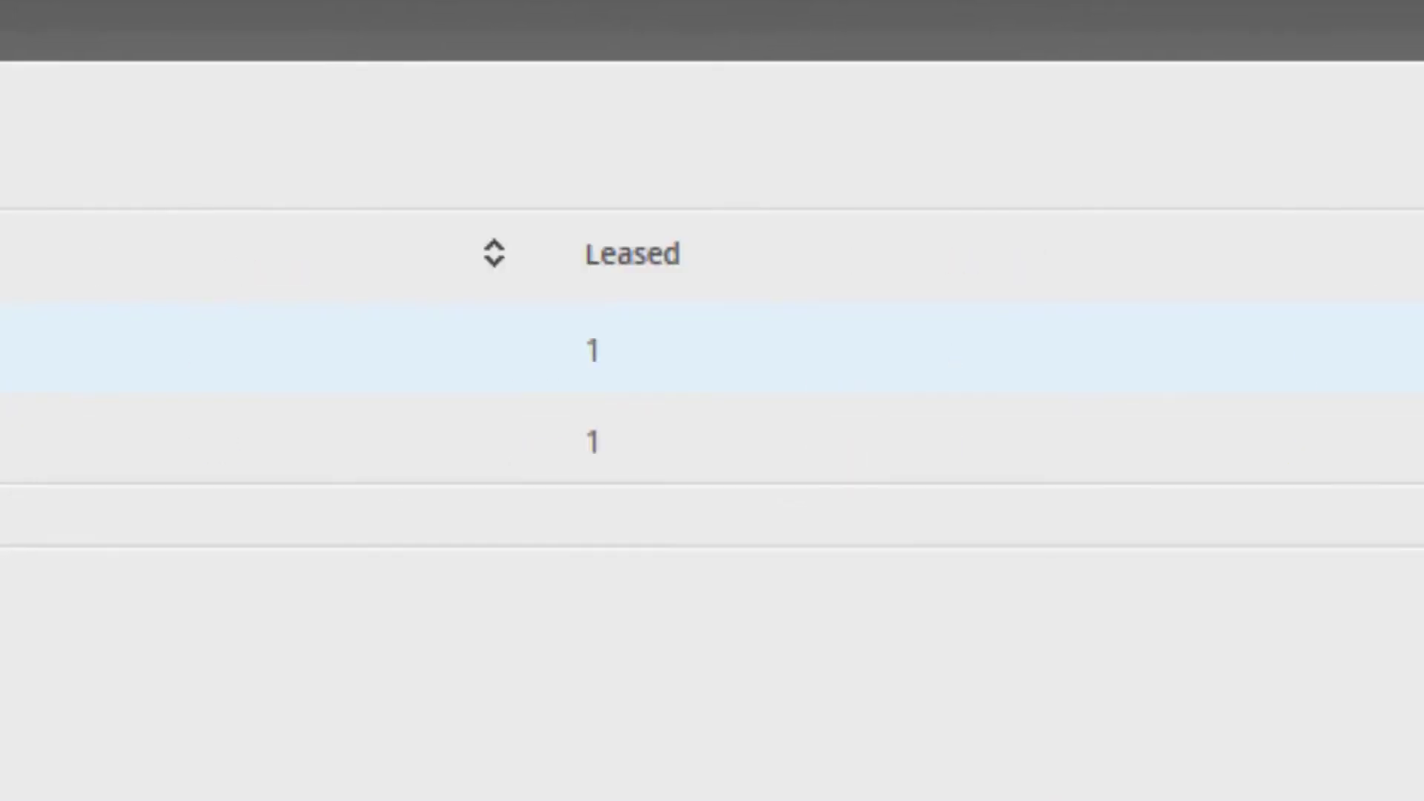
click(1009, 296)
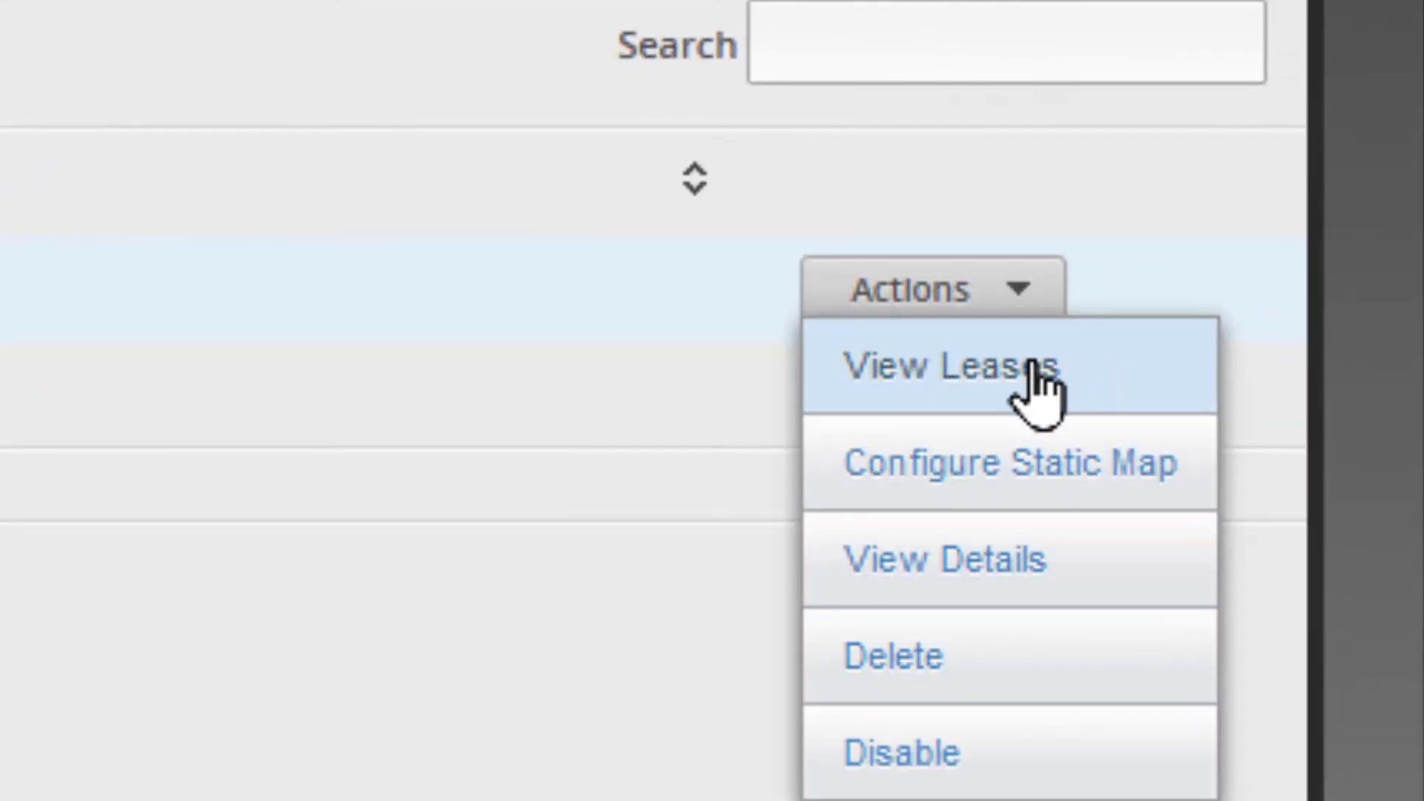
click(1038, 382)
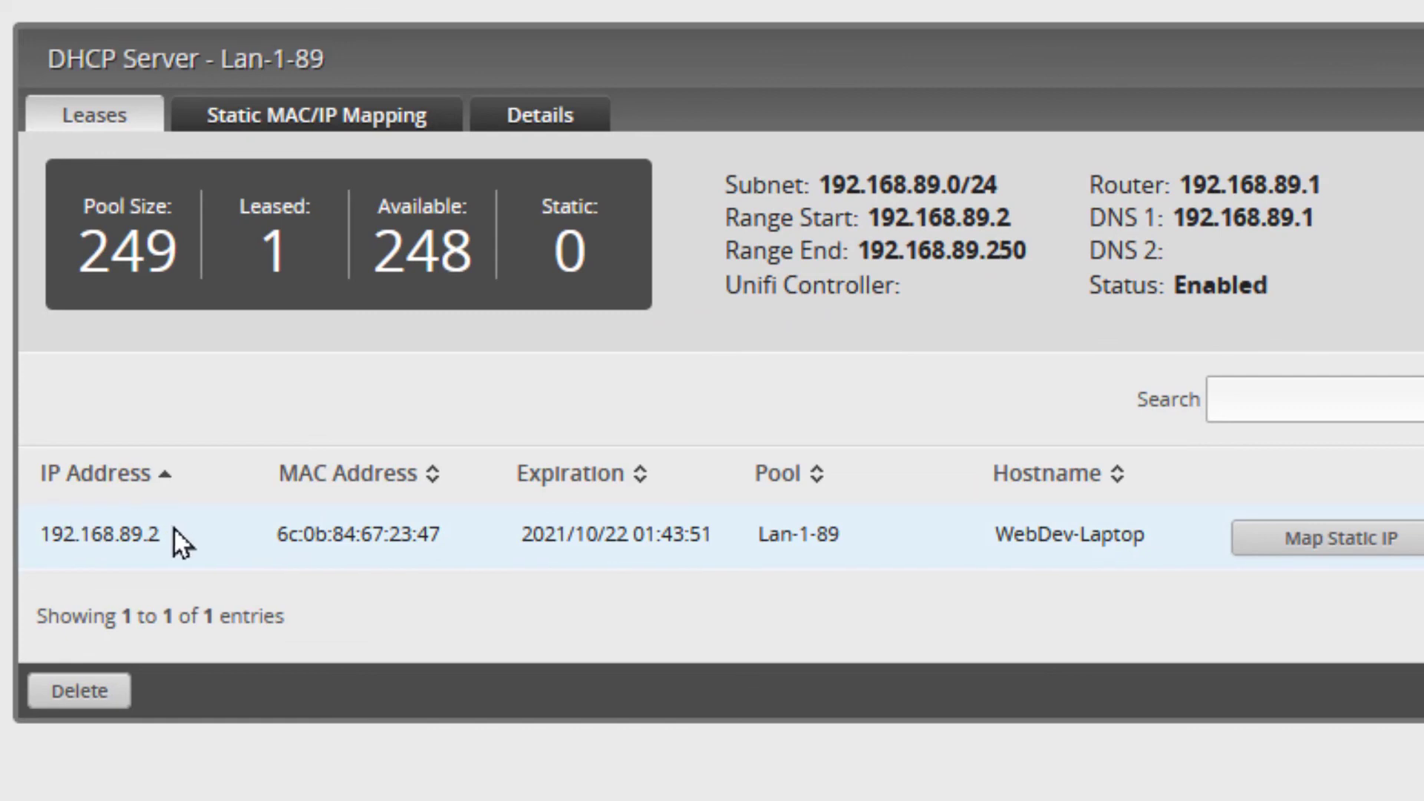
drag(170, 533, 132, 534)
click(222, 557)
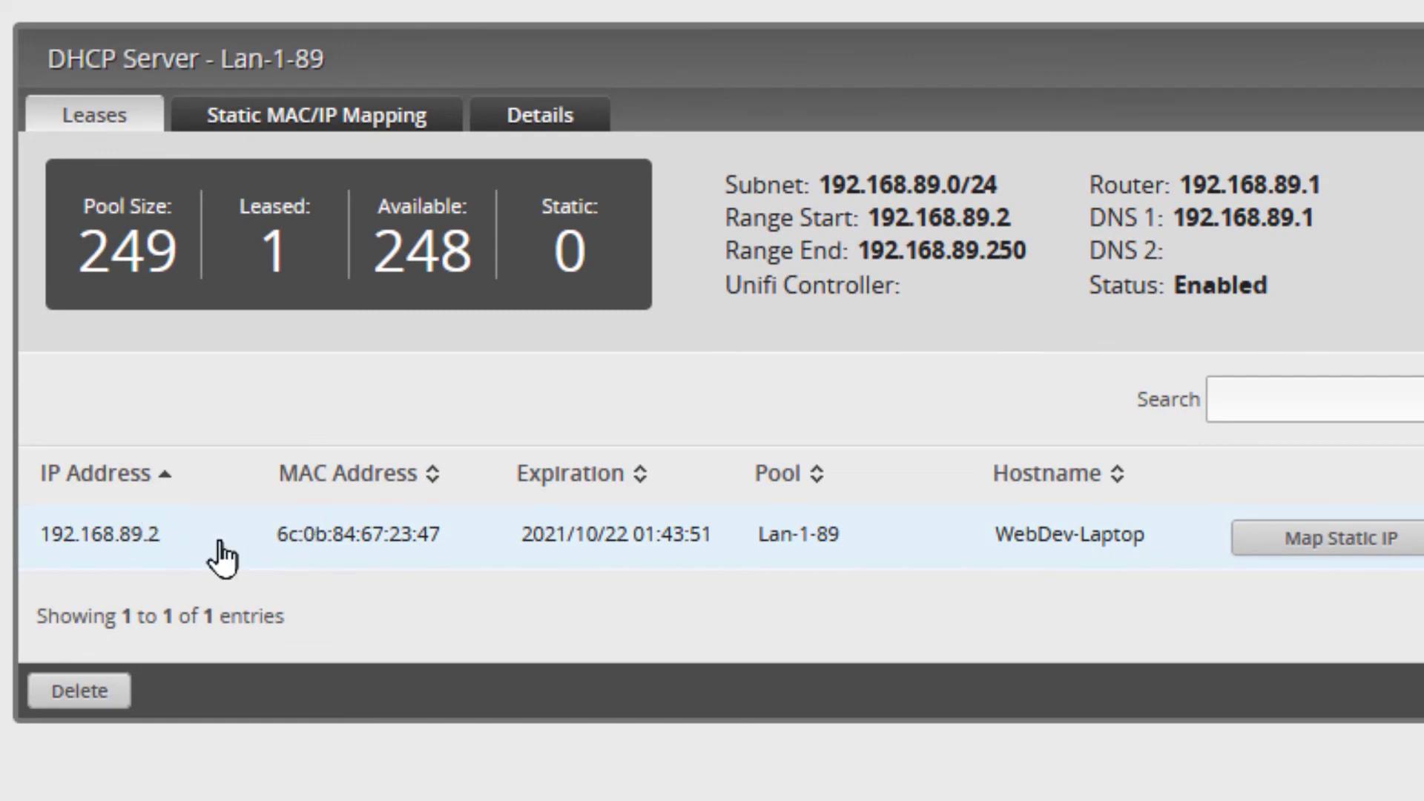